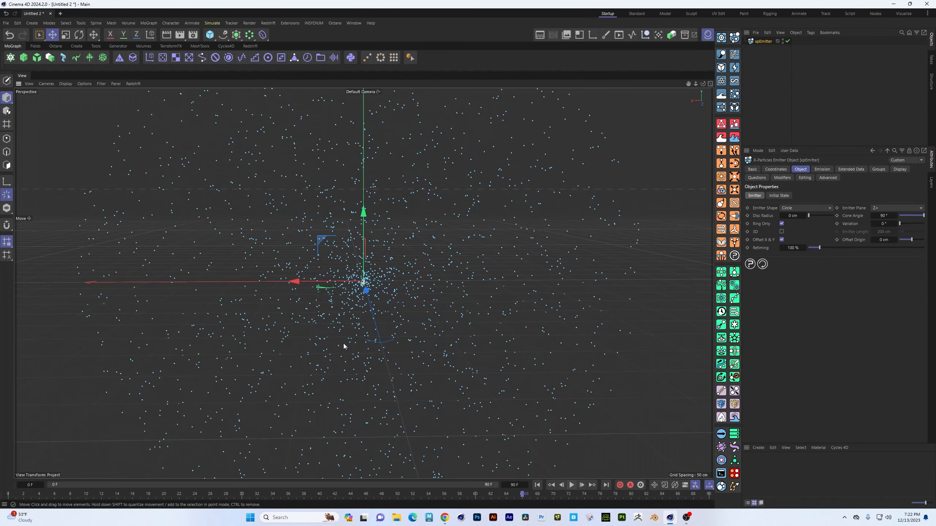
# Set the emitter's birthrate to 50000 in its emission settings.
pyautogui.click(822, 169)
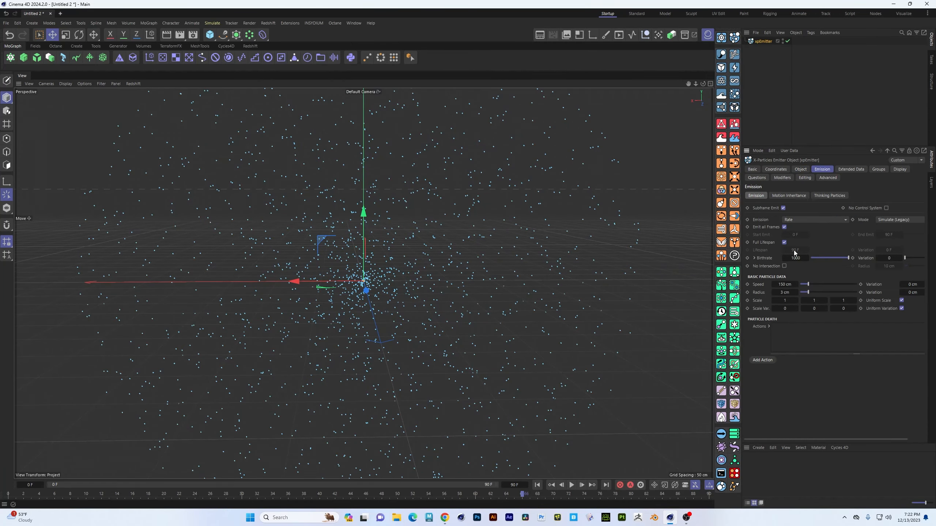
pyautogui.doubleClick(795, 258)
pyautogui.click(794, 259)
pyautogui.write('0')
pyautogui.click(792, 258)
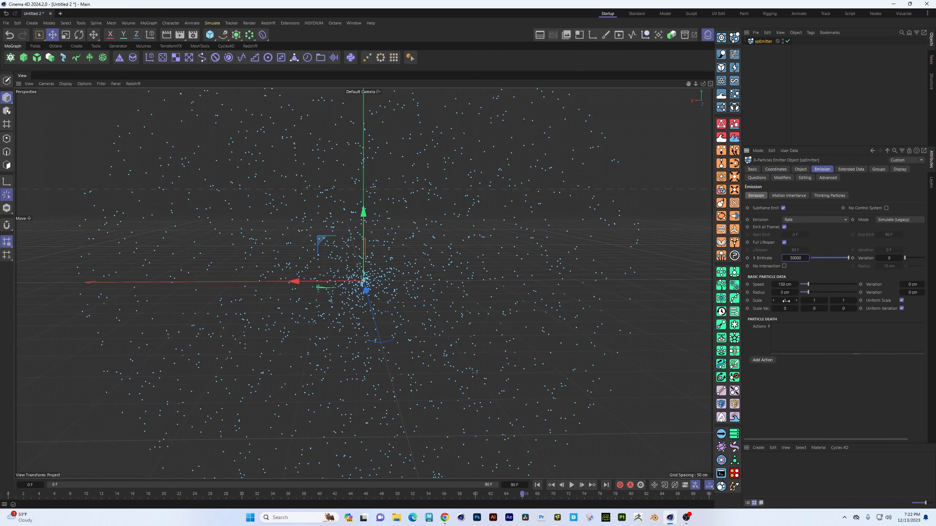
# Briefly play the particle simulation from the first frame and reframe the view around the emitter.
pyautogui.click(536, 484)
pyautogui.click(571, 485)
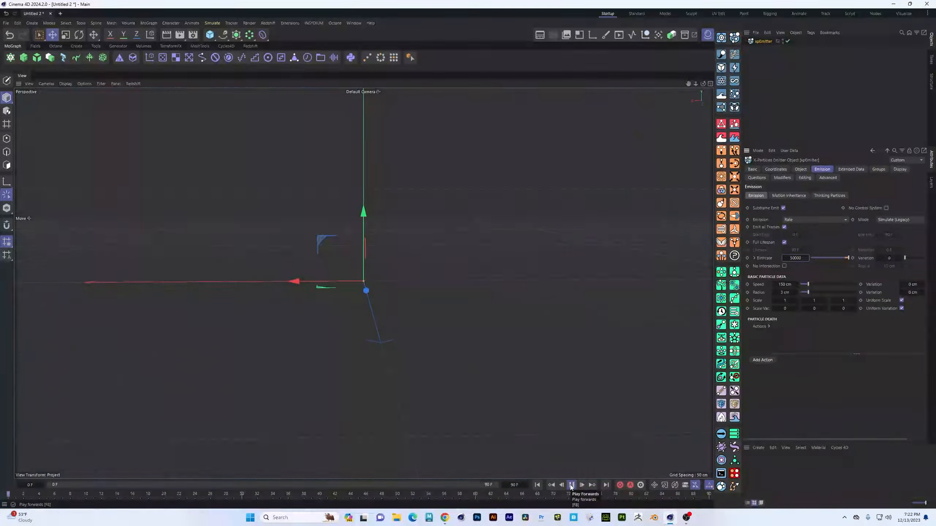
pyautogui.press('space')
pyautogui.keyDown('alt'); pyautogui.moveTo(470, 362); pyautogui.dragTo(376, 362, button='right'); pyautogui.keyUp('alt')
pyautogui.keyDown('alt'); pyautogui.moveTo(375, 363); pyautogui.dragTo(368, 351); pyautogui.keyUp('alt')
pyautogui.keyDown('alt'); pyautogui.moveTo(369, 351); pyautogui.dragTo(316, 278, button='middle'); pyautogui.keyUp('alt')
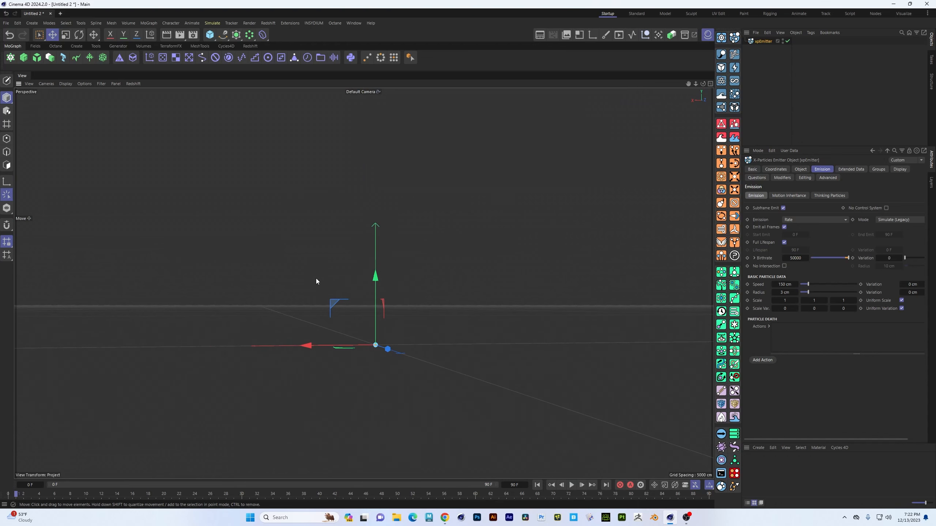
pyautogui.keyDown('alt'); pyautogui.moveTo(374, 318); pyautogui.dragTo(561, 354, button='right'); pyautogui.keyUp('alt')
pyautogui.keyDown('alt'); pyautogui.moveTo(429, 415); pyautogui.dragTo(415, 383, button='middle'); pyautogui.keyUp('alt')
pyautogui.keyDown('alt'); pyautogui.moveTo(410, 363); pyautogui.dragTo(404, 388); pyautogui.keyUp('alt')
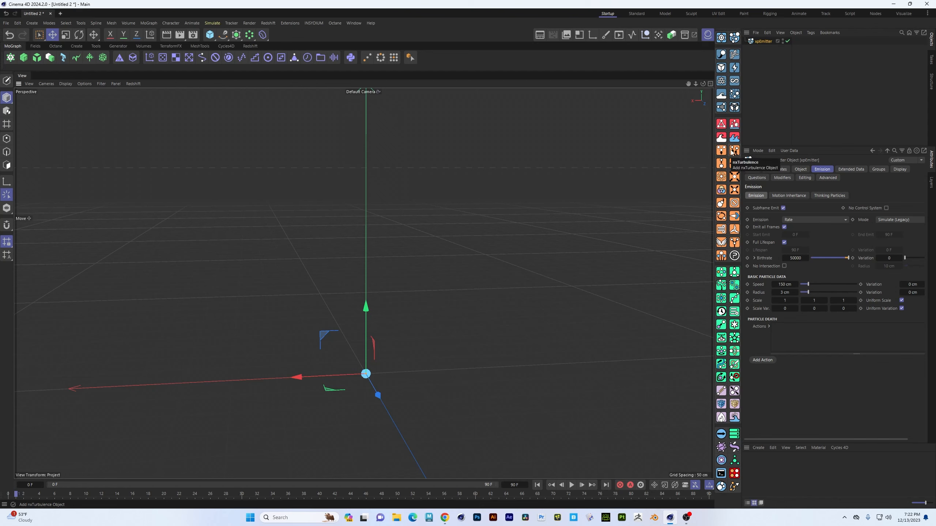
# Add an nxTurbulence modifier to the scene and play the particle simulation from the start to check its effect.
pyautogui.click(733, 150)
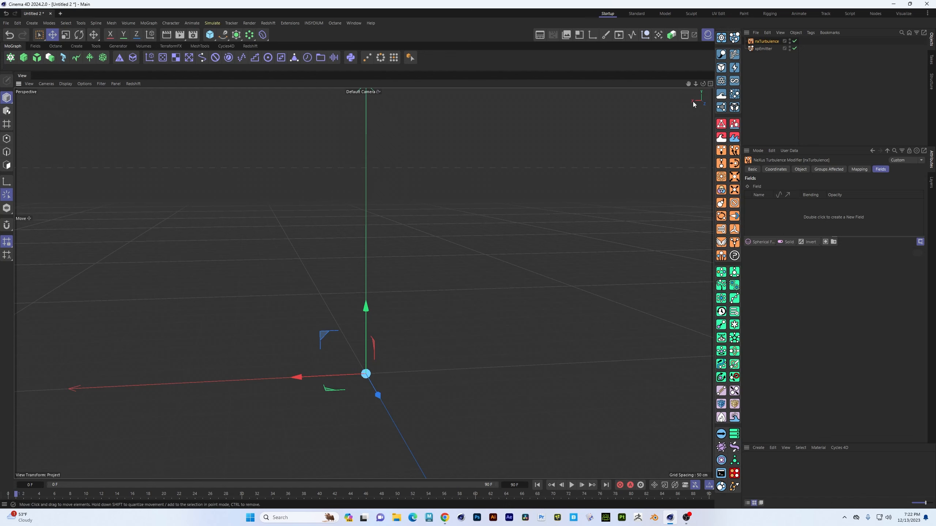
pyautogui.keyDown('alt'); pyautogui.moveTo(384, 377); pyautogui.dragTo(391, 382); pyautogui.keyUp('alt')
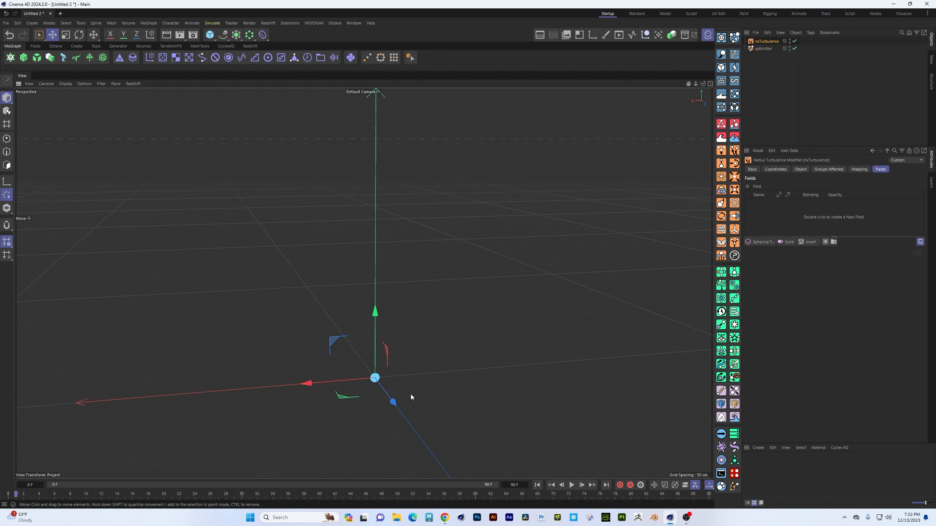
pyautogui.keyDown('alt'); pyautogui.moveTo(411, 394); pyautogui.dragTo(398, 331, button='middle'); pyautogui.keyUp('alt')
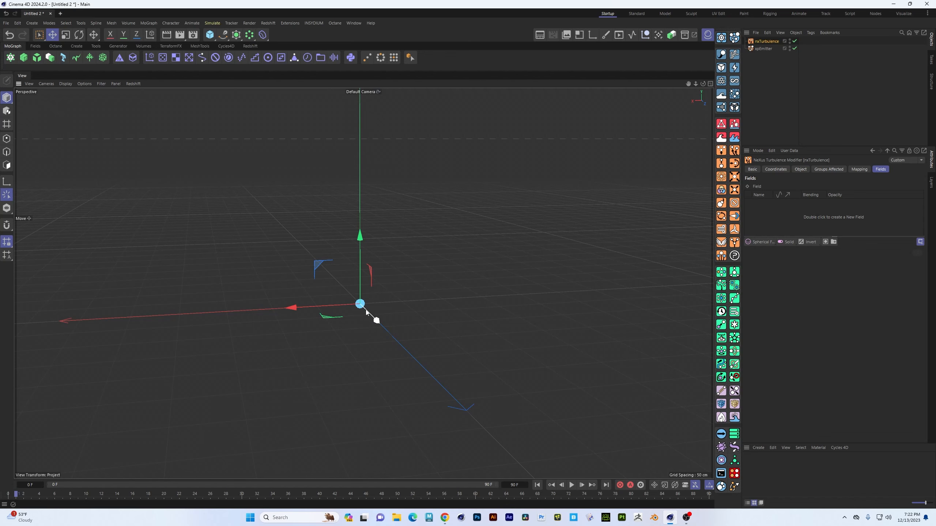
pyautogui.keyDown('alt'); pyautogui.moveTo(368, 310); pyautogui.dragTo(374, 312); pyautogui.keyUp('alt')
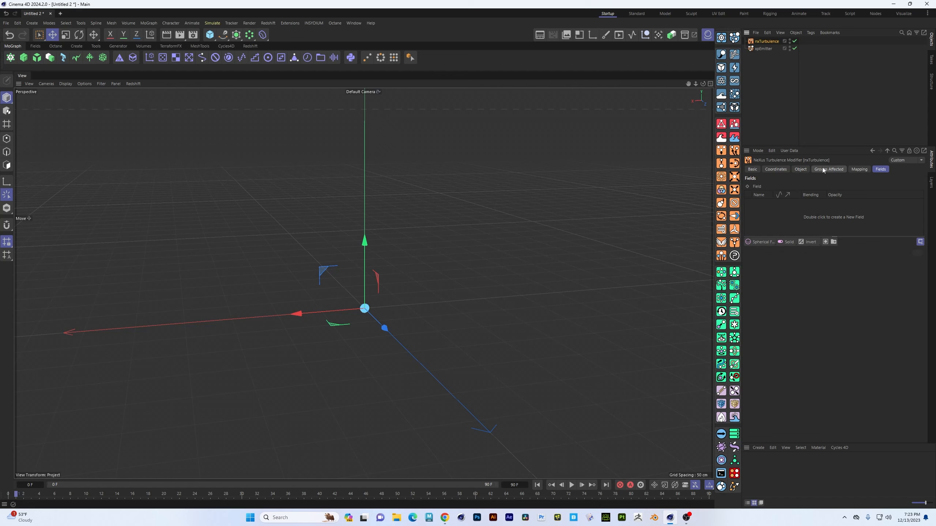
pyautogui.click(541, 487)
pyautogui.click(573, 487)
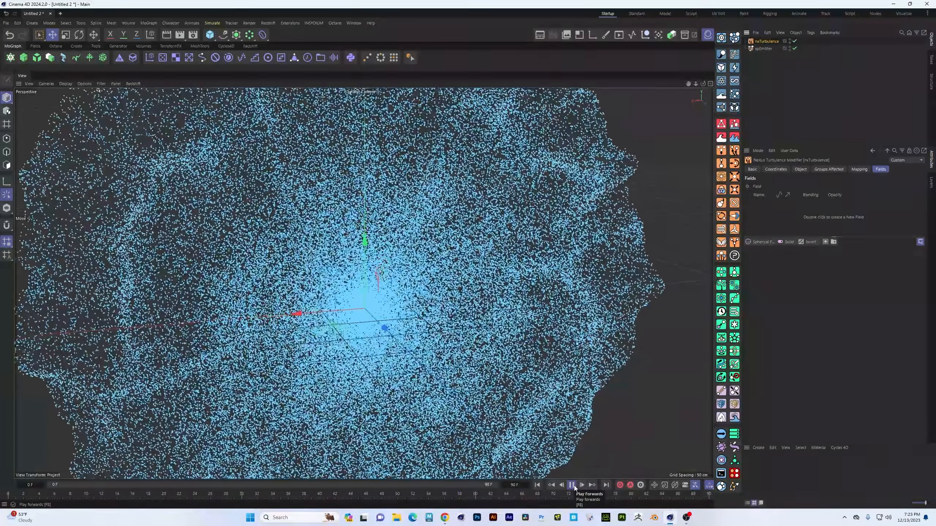
pyautogui.click(571, 485)
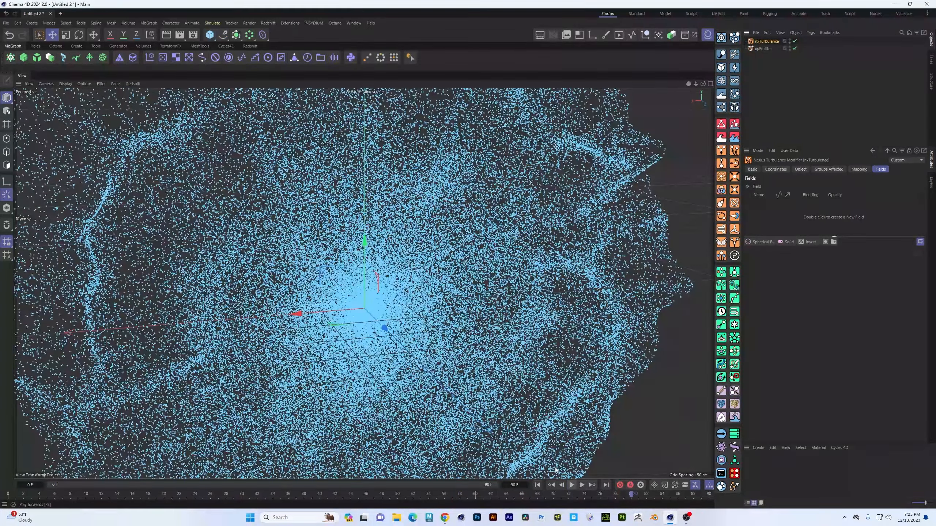
# Disable the nxTurbulence modifier and replay the simulation to compare the particle sphere without turbulence.
pyautogui.click(794, 41)
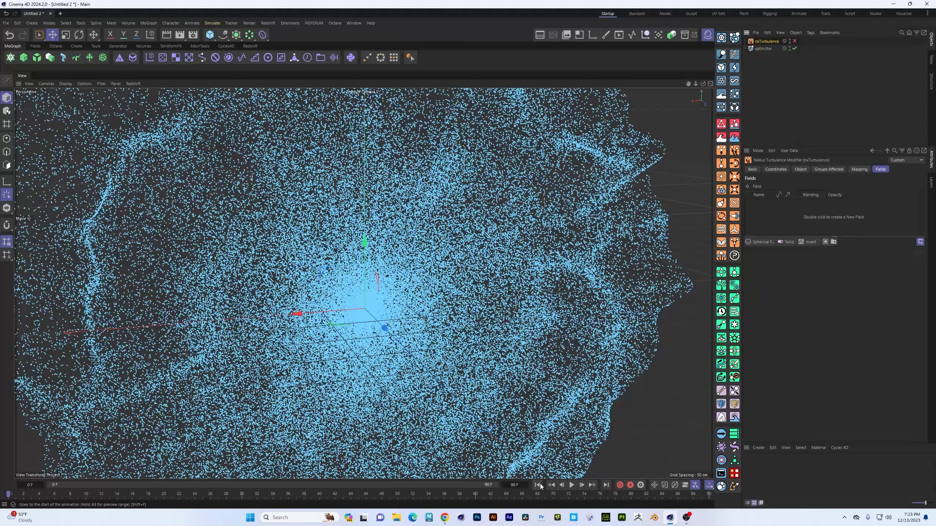
pyautogui.click(570, 485)
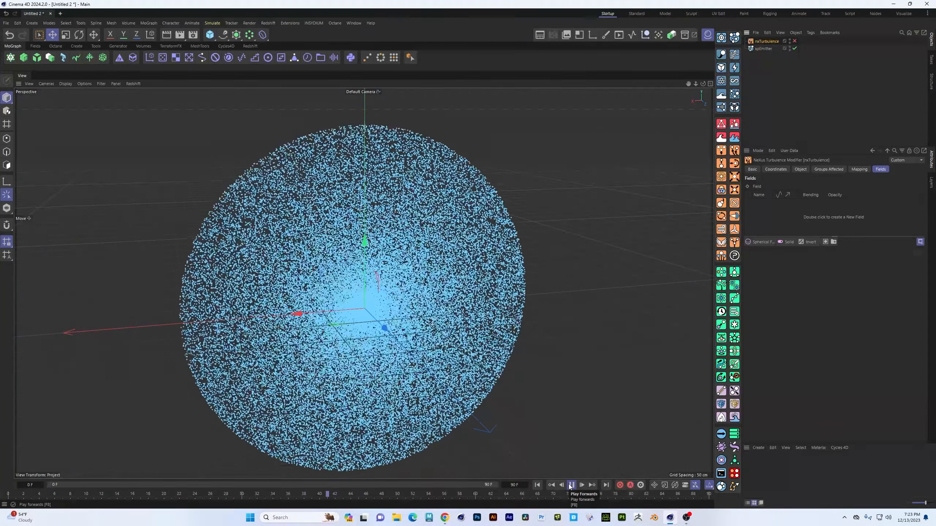
pyautogui.click(571, 485)
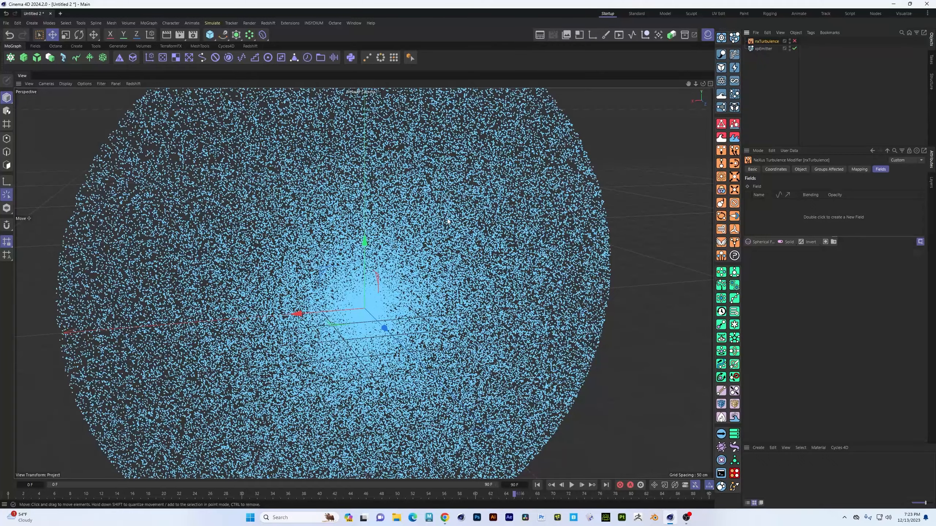
pyautogui.keyDown('alt'); pyautogui.moveTo(448, 221); pyautogui.dragTo(398, 187); pyautogui.keyUp('alt')
pyautogui.keyDown('alt'); pyautogui.moveTo(361, 322); pyautogui.dragTo(322, 325, button='right'); pyautogui.keyUp('alt')
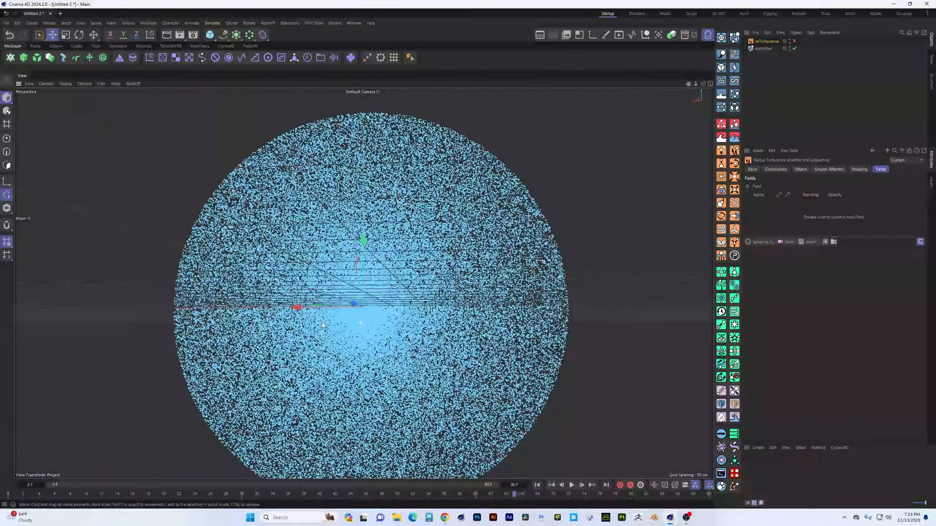
pyautogui.keyDown('alt'); pyautogui.moveTo(322, 325); pyautogui.dragTo(360, 315); pyautogui.keyUp('alt')
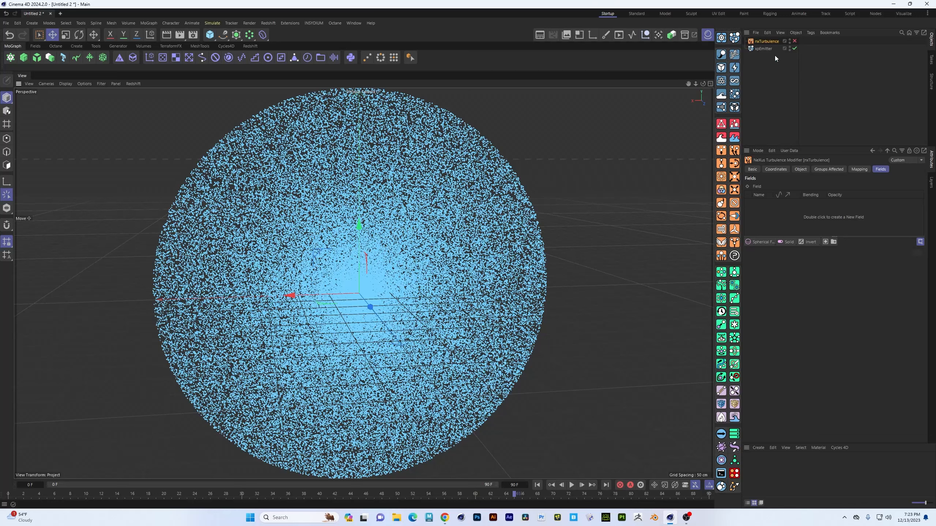
# Look over the emitter's particle display settings and reselect the nxTurbulence modifier.
pyautogui.click(764, 49)
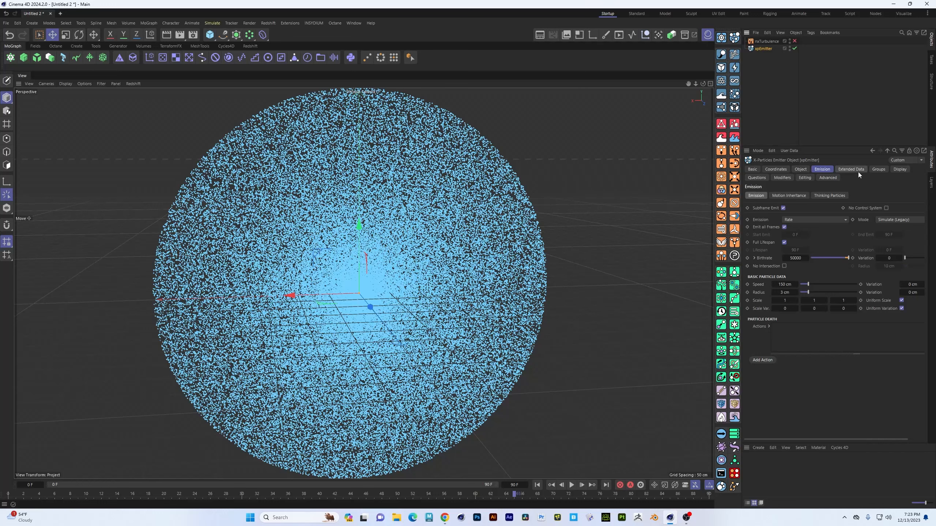
pyautogui.click(892, 171)
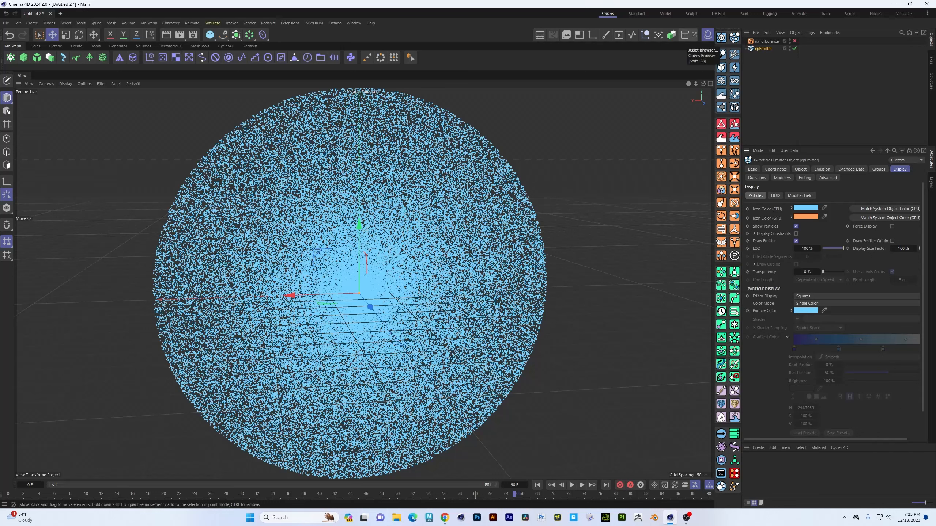
pyautogui.click(765, 42)
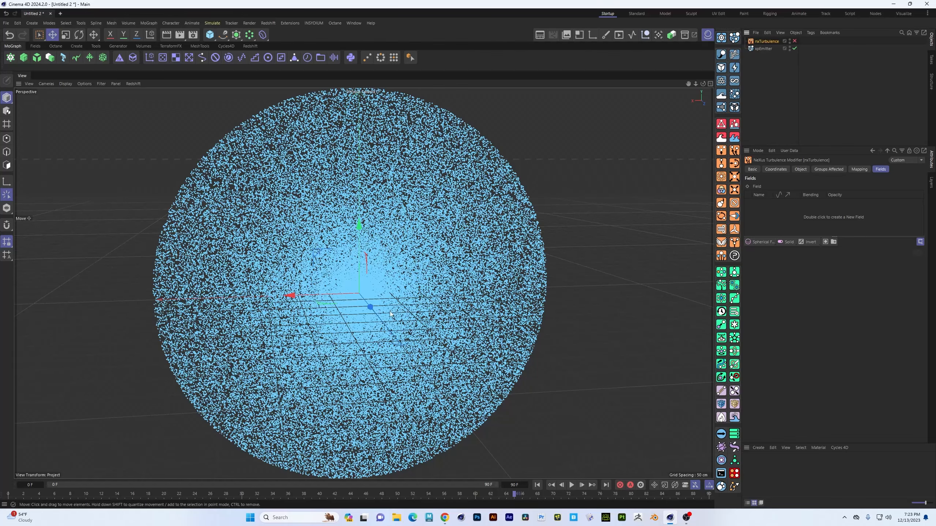
# Re-enable the nxTurbulence modifier and replay the simulation from the first frame, examining the distorted particles.
pyautogui.keyDown('alt'); pyautogui.moveTo(433, 364); pyautogui.dragTo(408, 339); pyautogui.keyUp('alt')
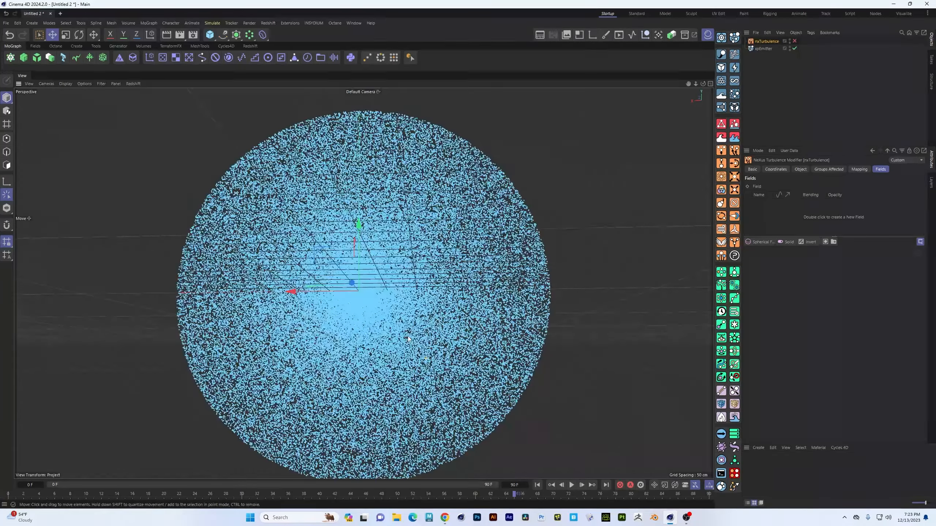
pyautogui.click(794, 41)
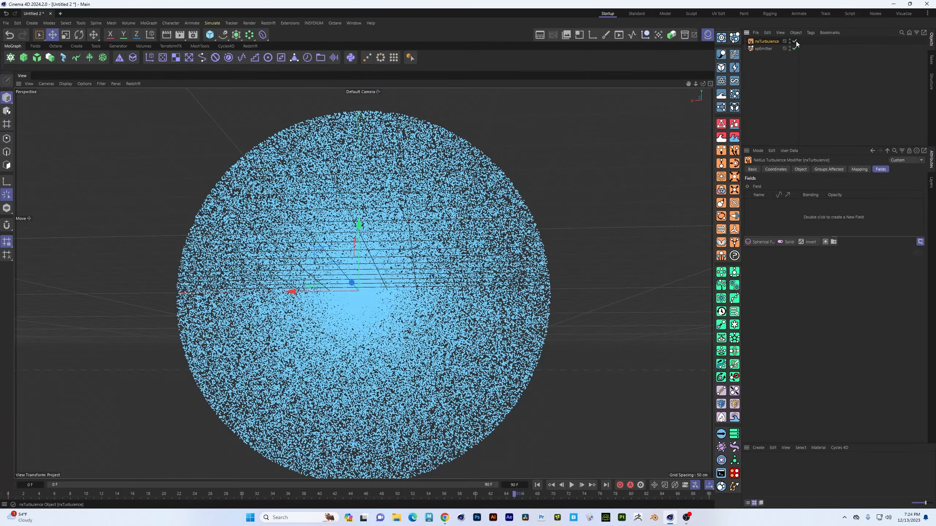
pyautogui.click(537, 485)
pyautogui.click(572, 485)
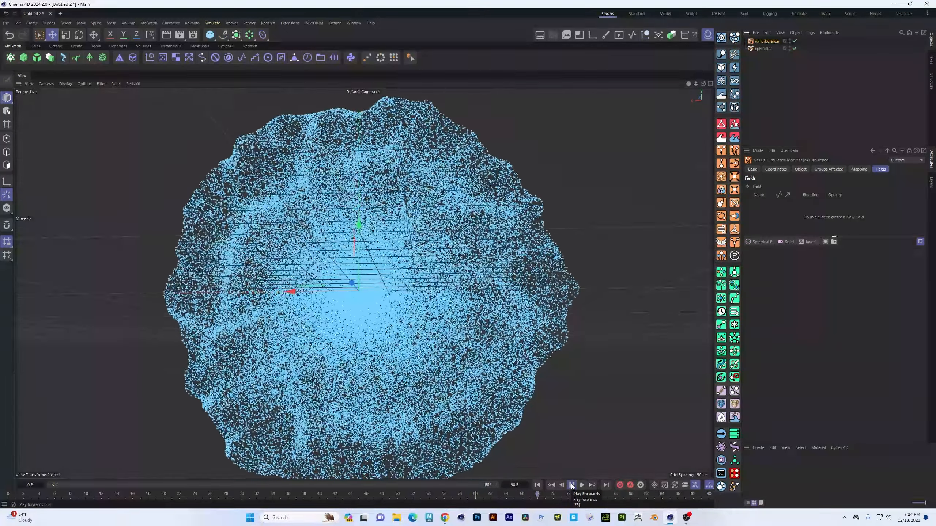
pyautogui.click(572, 485)
pyautogui.keyDown('alt'); pyautogui.moveTo(433, 319); pyautogui.dragTo(441, 199); pyautogui.keyUp('alt')
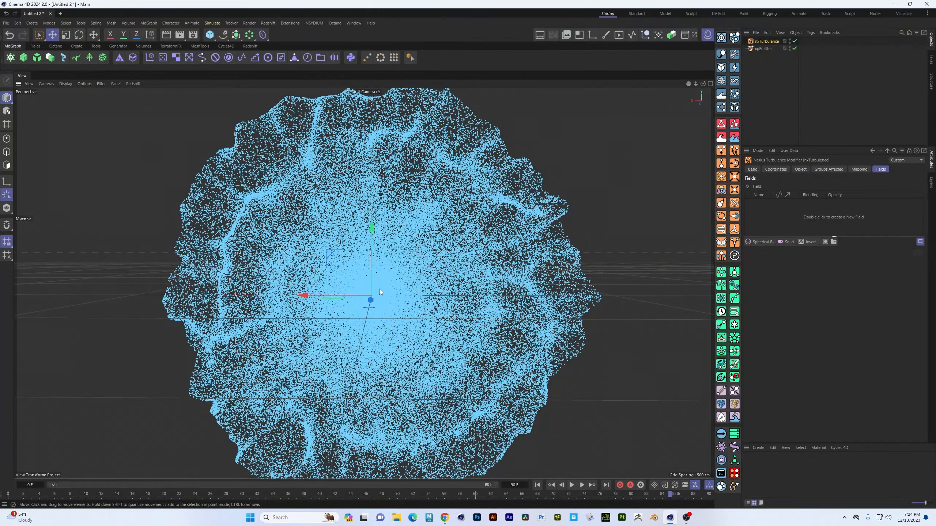
# Change the turbulence modifier's noise type to VoroNoise and set its strength to 15.
pyautogui.click(806, 170)
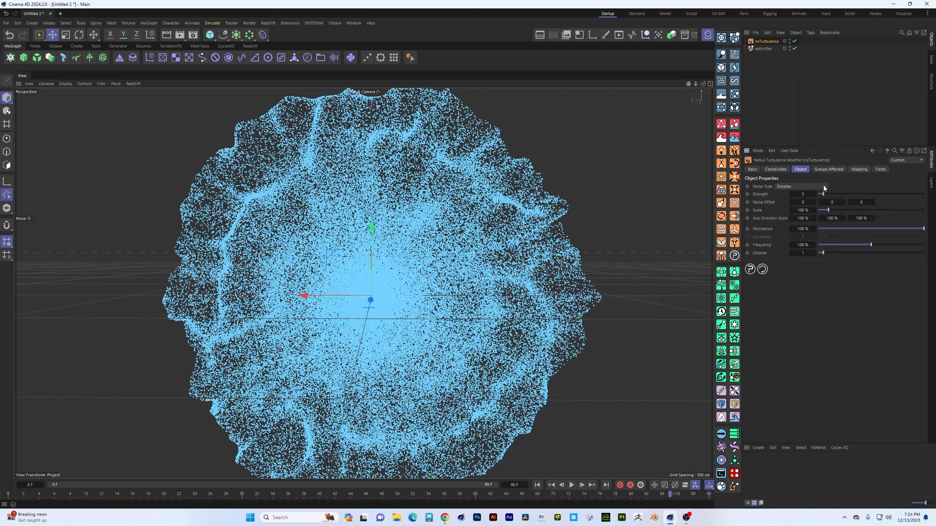
pyautogui.click(785, 186)
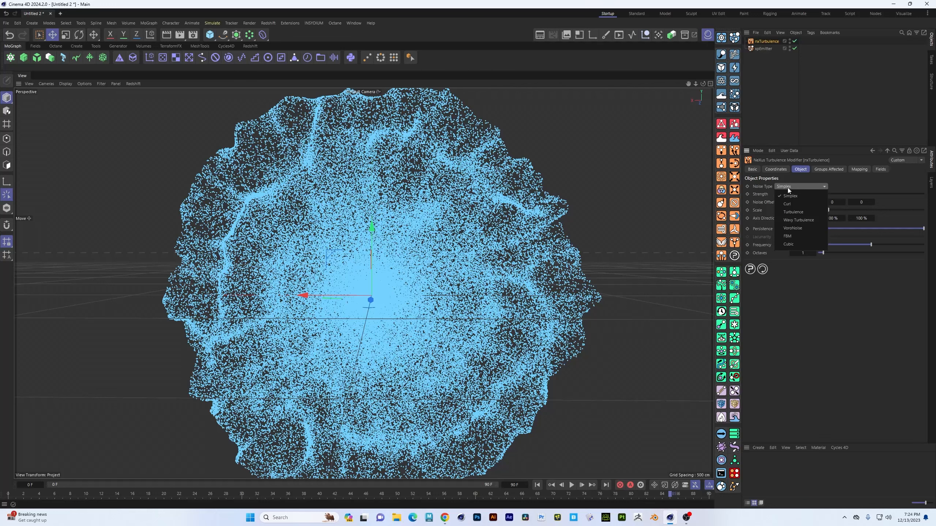
pyautogui.click(793, 229)
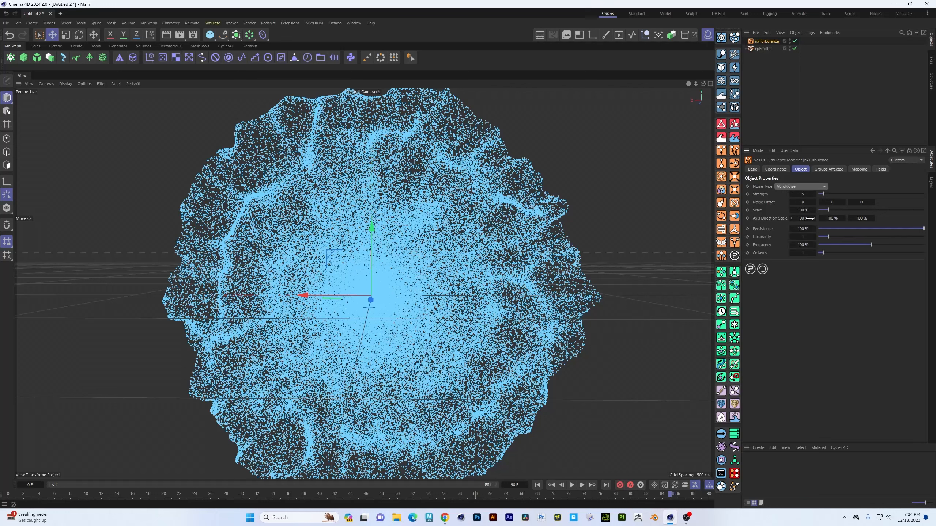
pyautogui.click(800, 202)
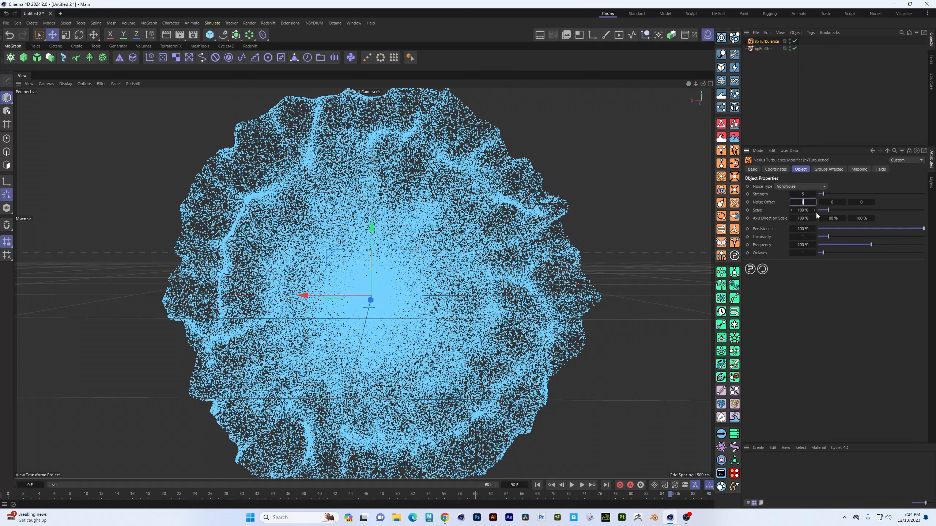
pyautogui.click(801, 192)
pyautogui.write('15')
pyautogui.press('Return')
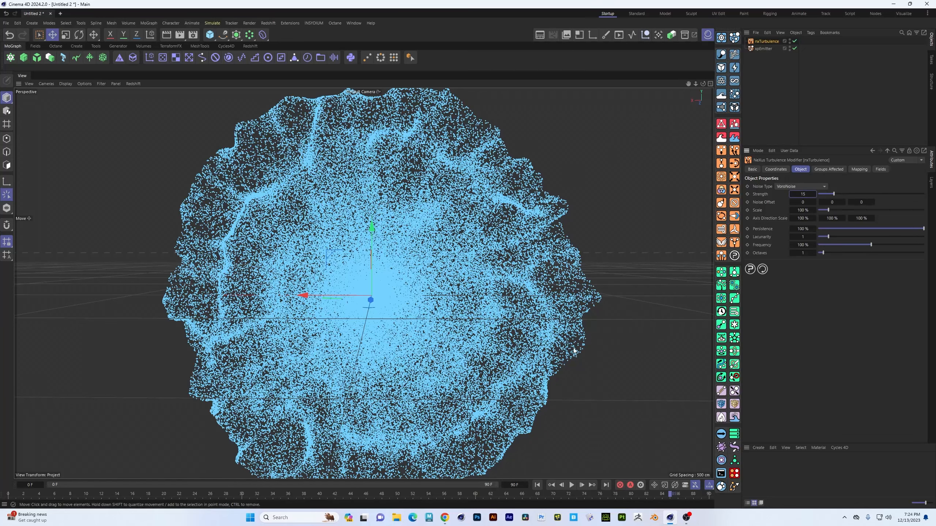
# Replay the simulation from the first frame to examine the particles under the new turbulence settings.
pyautogui.click(537, 485)
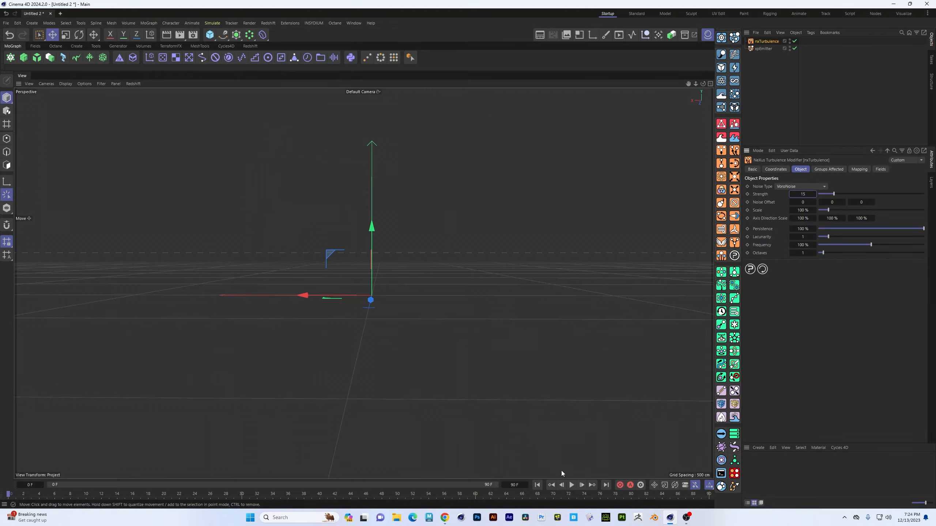
pyautogui.click(571, 486)
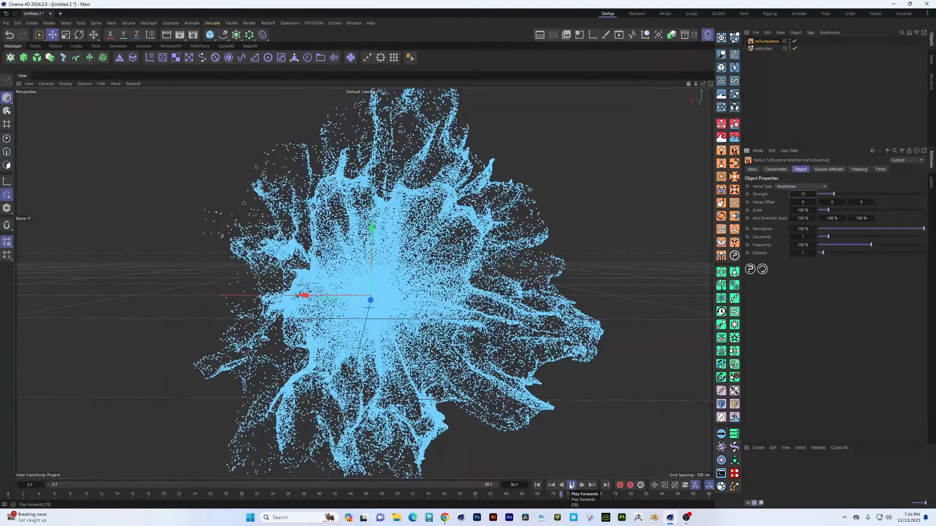
pyautogui.click(571, 485)
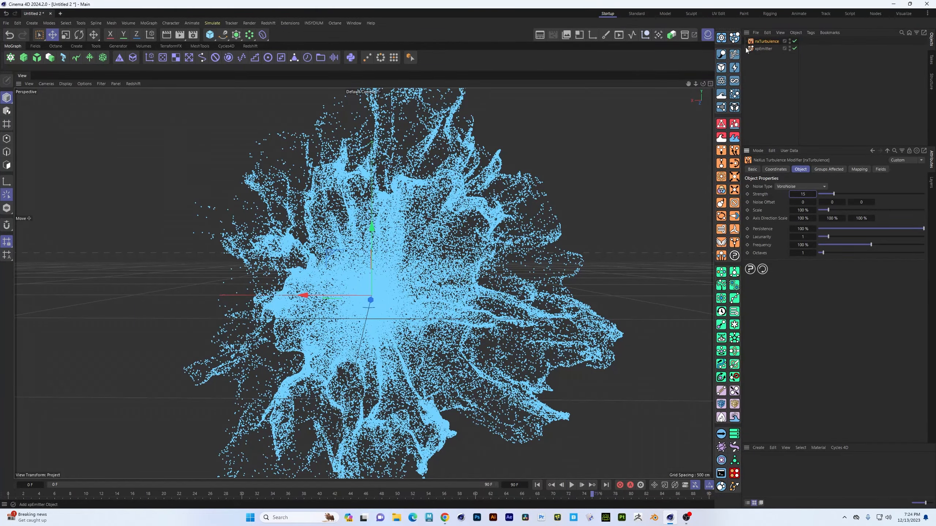
# Set the emitter's particle color mode to Gradient (Parameter) and bring its gradient options into view.
pyautogui.click(762, 48)
pyautogui.click(895, 169)
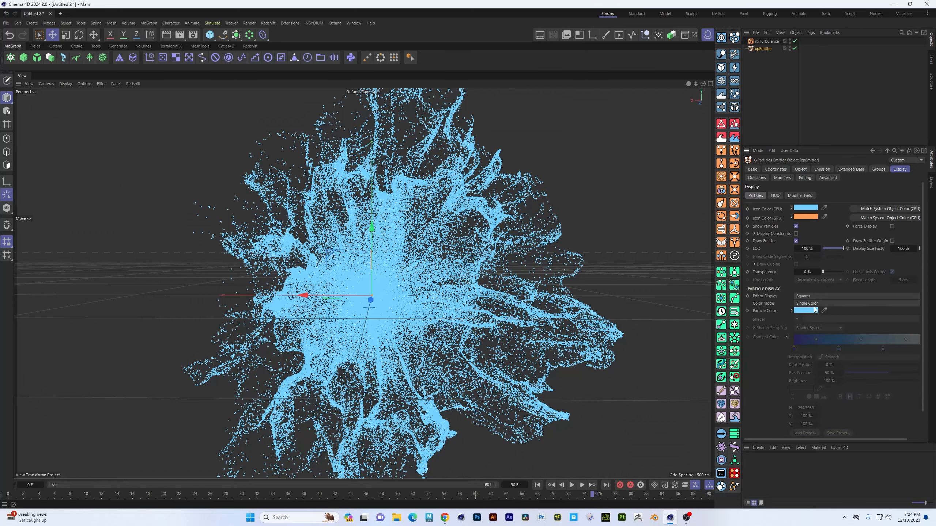
pyautogui.click(840, 304)
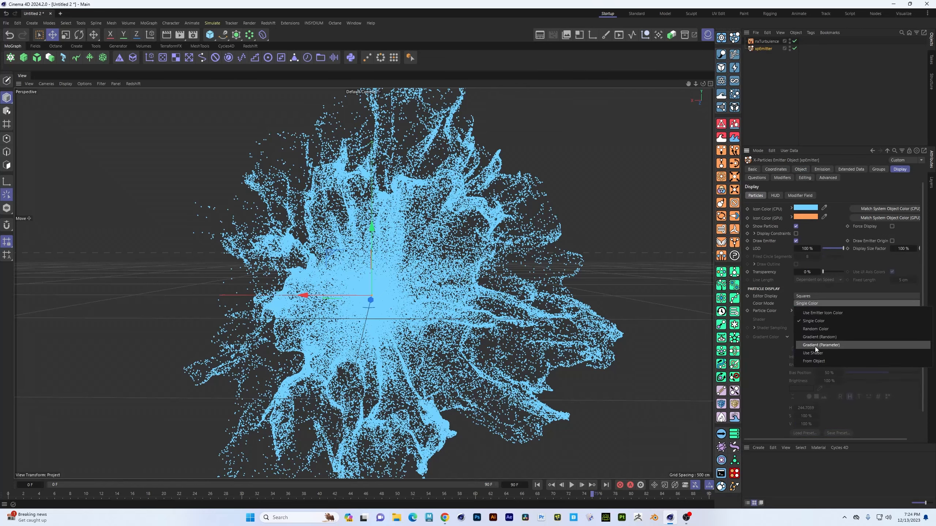
pyautogui.click(831, 347)
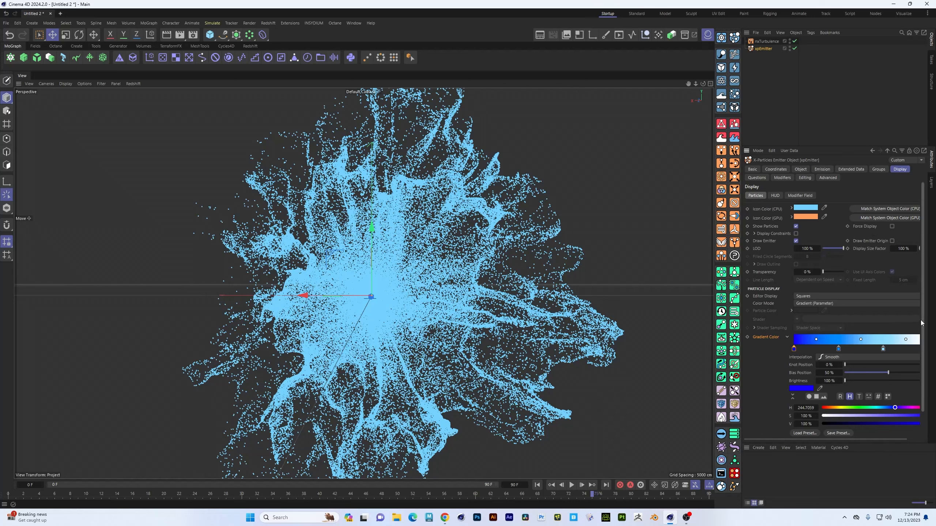
pyautogui.scroll(-2, 920, 326)
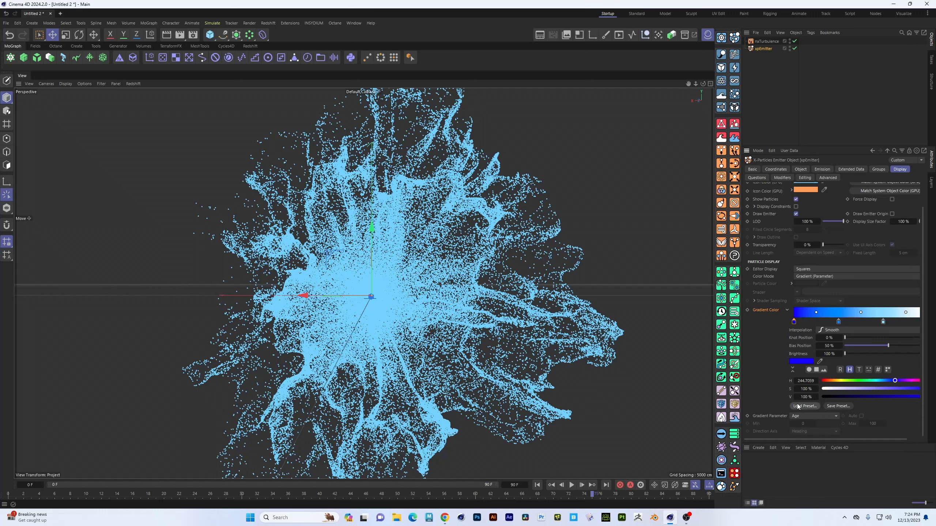
# Set the gradient parameter to Speed and replay the simulation from the first frame to examine the particle colors.
pyautogui.click(834, 416)
pyautogui.click(821, 281)
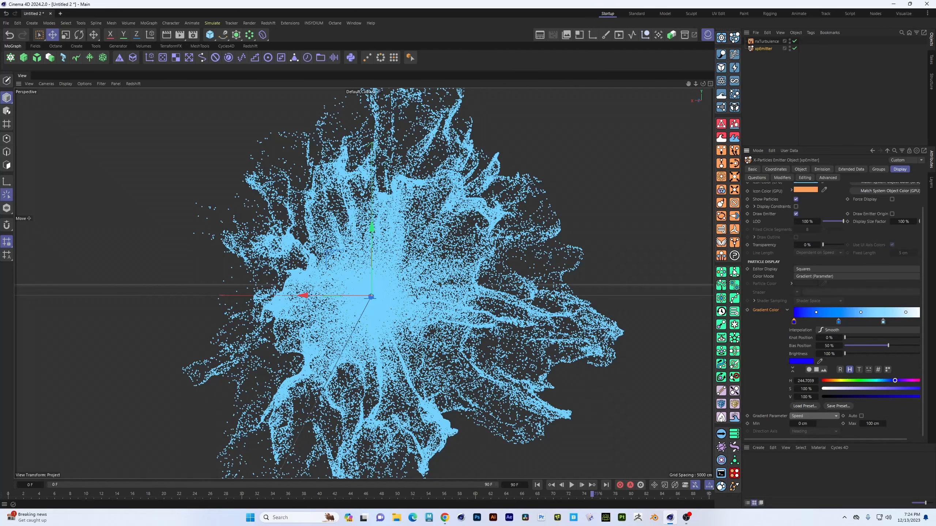
pyautogui.click(537, 486)
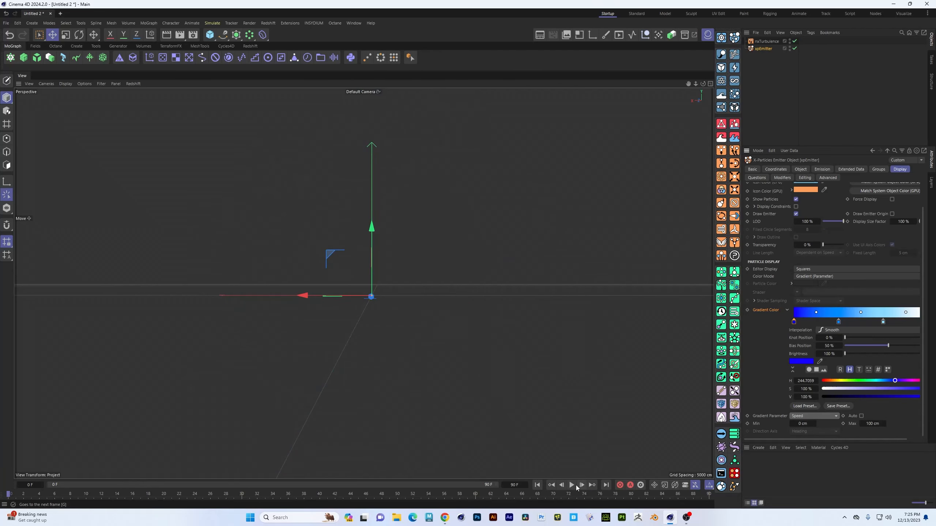
pyautogui.click(572, 485)
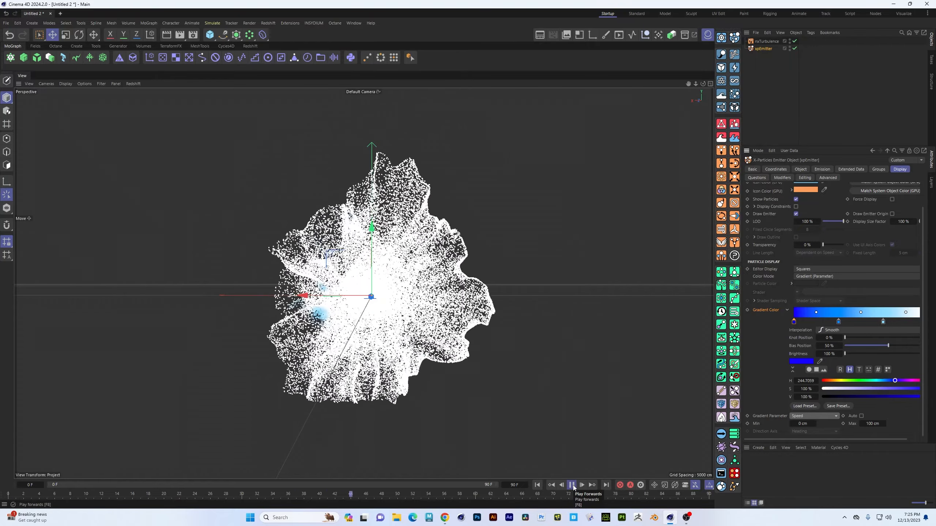
pyautogui.click(571, 486)
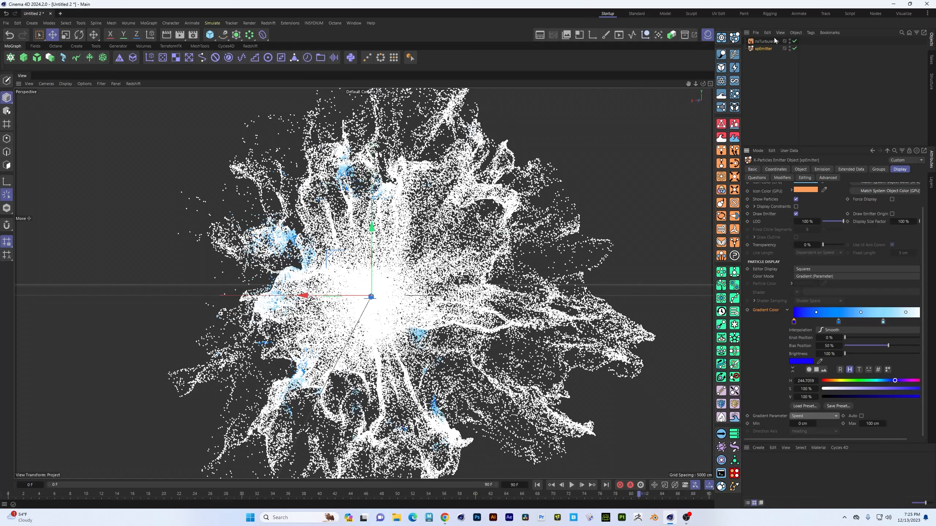
# Set the emitter's speed gradient maximum to 300 cm and replay the simulation from the first frame.
pyautogui.click(766, 42)
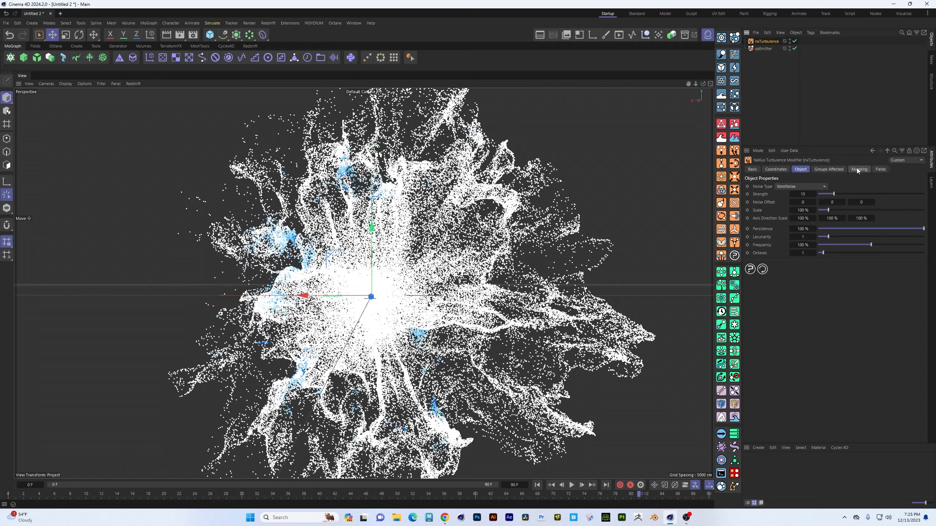
pyautogui.click(762, 49)
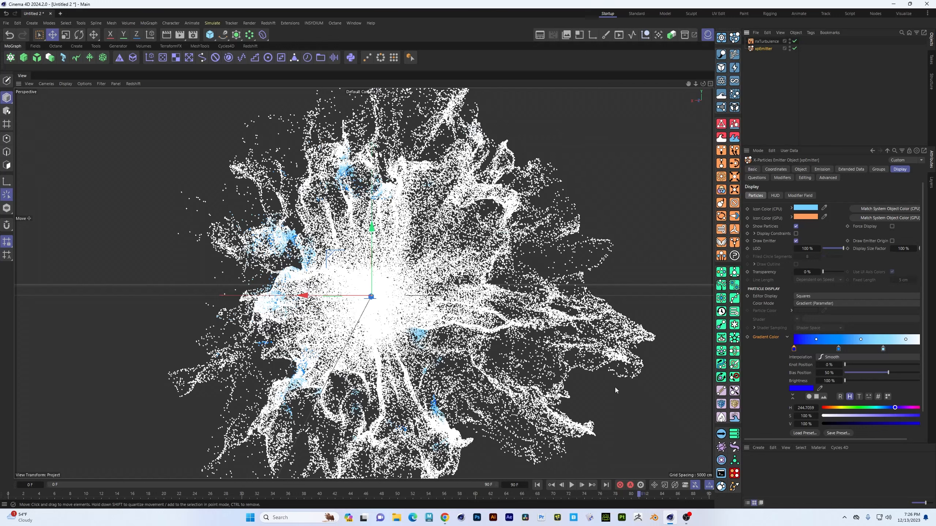
pyautogui.scroll(-2, 925, 280)
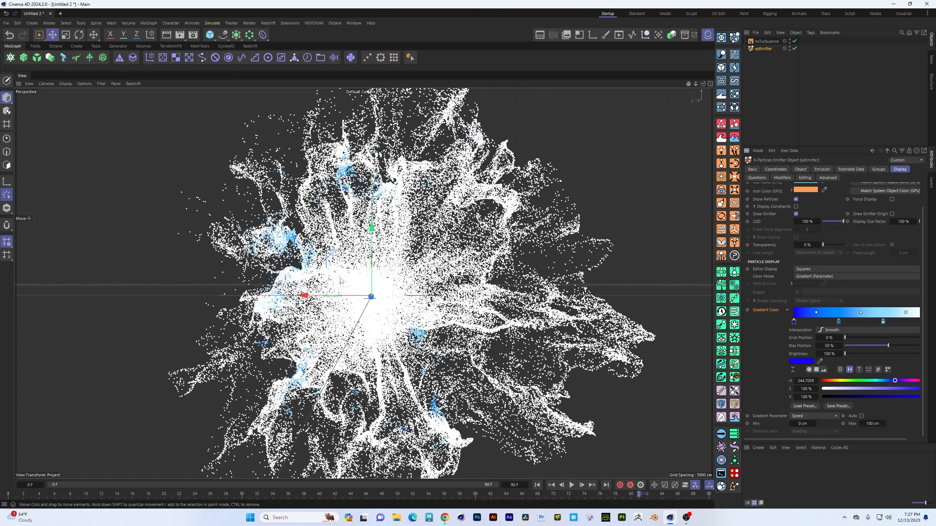
pyautogui.keyDown('alt'); pyautogui.moveTo(346, 282); pyautogui.dragTo(347, 282); pyautogui.keyUp('alt')
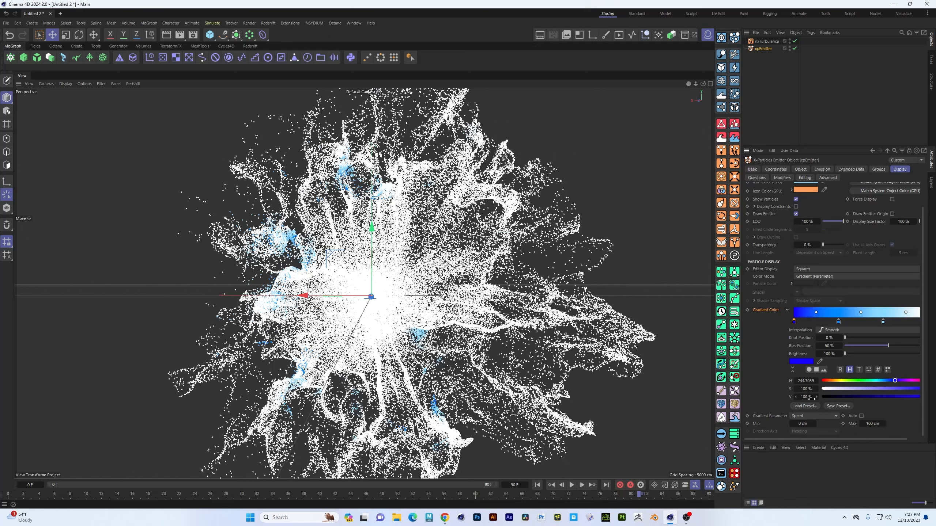
pyautogui.click(873, 424)
pyautogui.write('30')
pyautogui.click(537, 487)
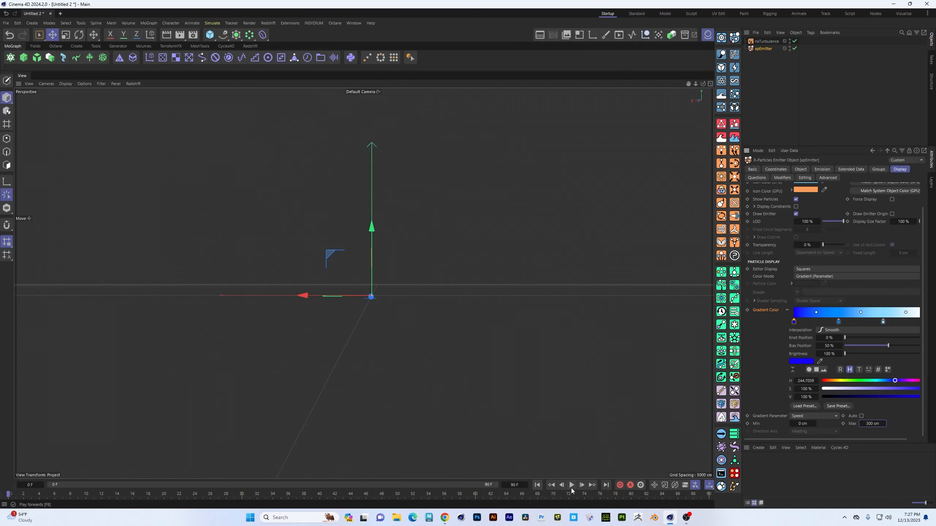
pyautogui.click(572, 488)
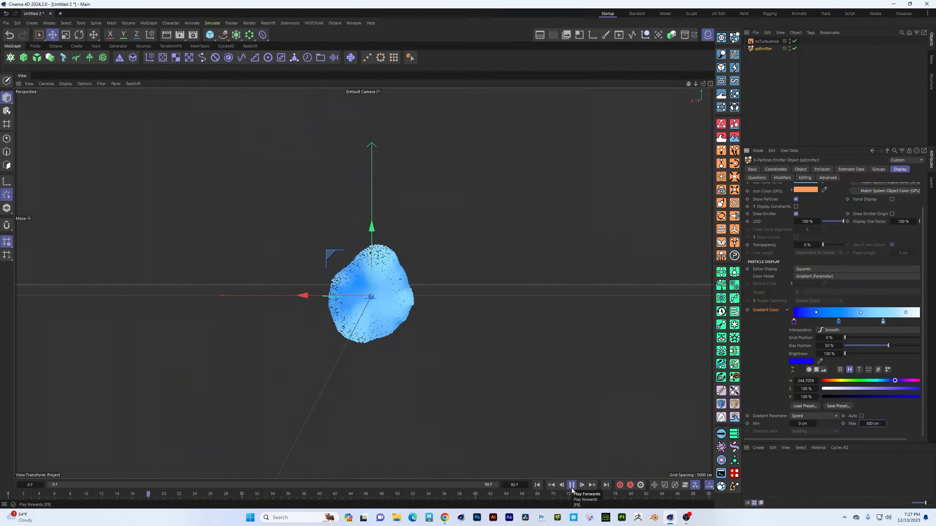
pyautogui.click(572, 487)
# Set the speed gradient's maximum to 250 cm and replay the simulation from the first frame, examining the coloring.
pyautogui.click(871, 424)
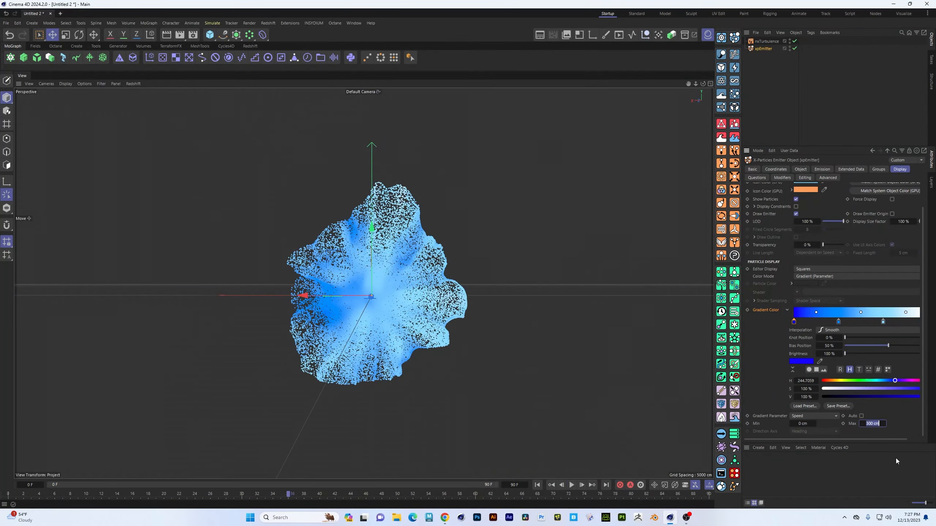
pyautogui.write('250')
pyautogui.press('Return')
pyautogui.click(537, 485)
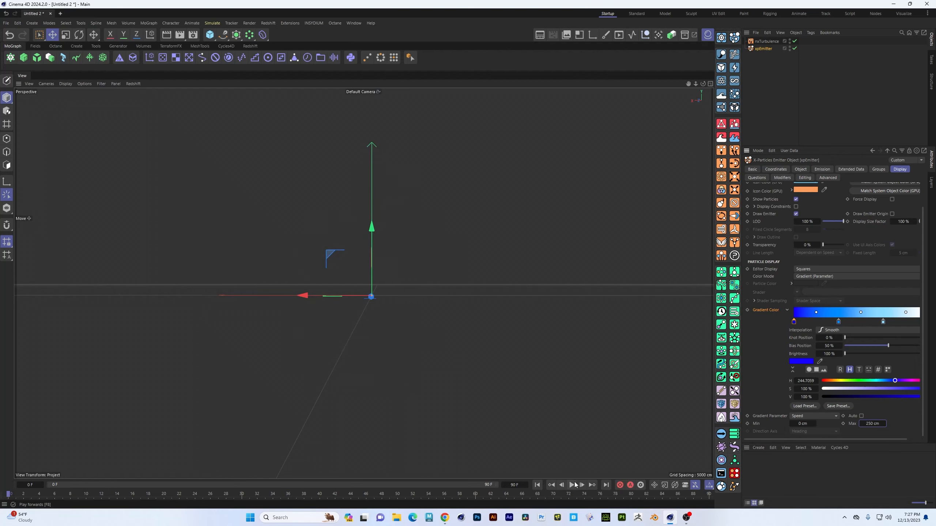
pyautogui.click(572, 485)
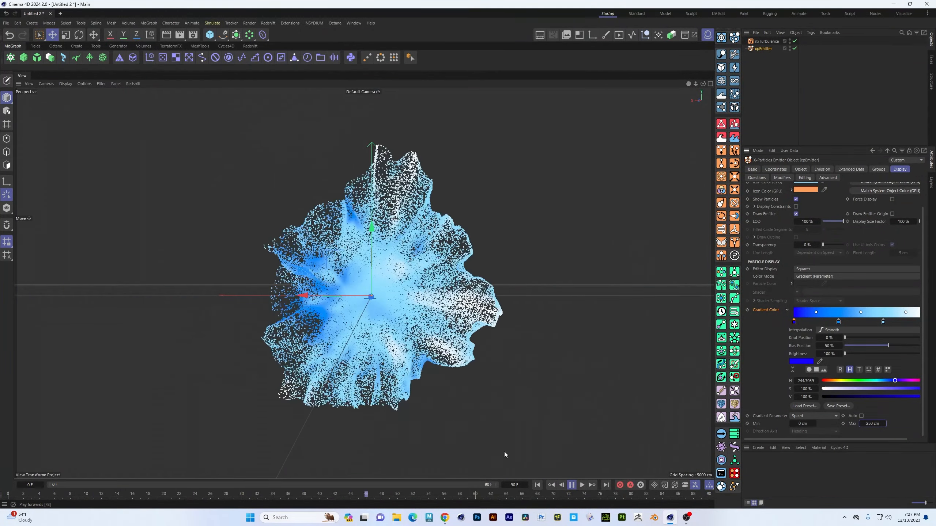
pyautogui.keyDown('alt'); pyautogui.moveTo(358, 345); pyautogui.dragTo(390, 336); pyautogui.keyUp('alt')
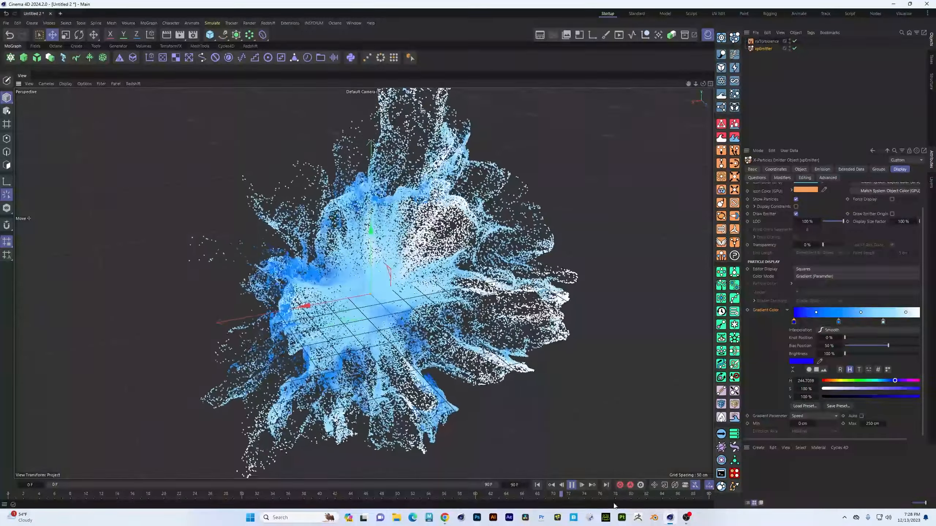
pyautogui.keyDown('alt'); pyautogui.moveTo(506, 324); pyautogui.dragTo(489, 267); pyautogui.keyUp('alt')
pyautogui.click(572, 485)
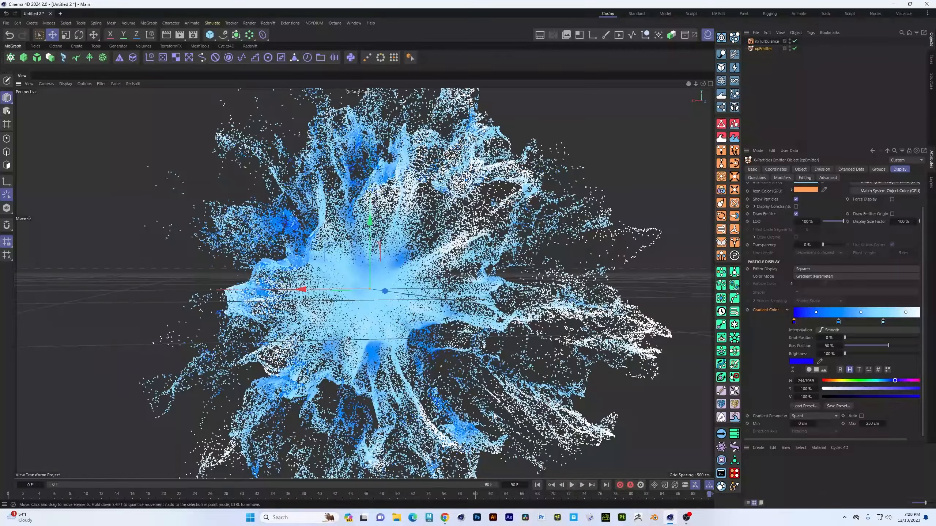
# Select the nxTurbulence modifier and examine the speed-colored particles from several angles.
pyautogui.keyDown('alt'); pyautogui.moveTo(411, 341); pyautogui.dragTo(395, 313); pyautogui.keyUp('alt')
pyautogui.click(767, 41)
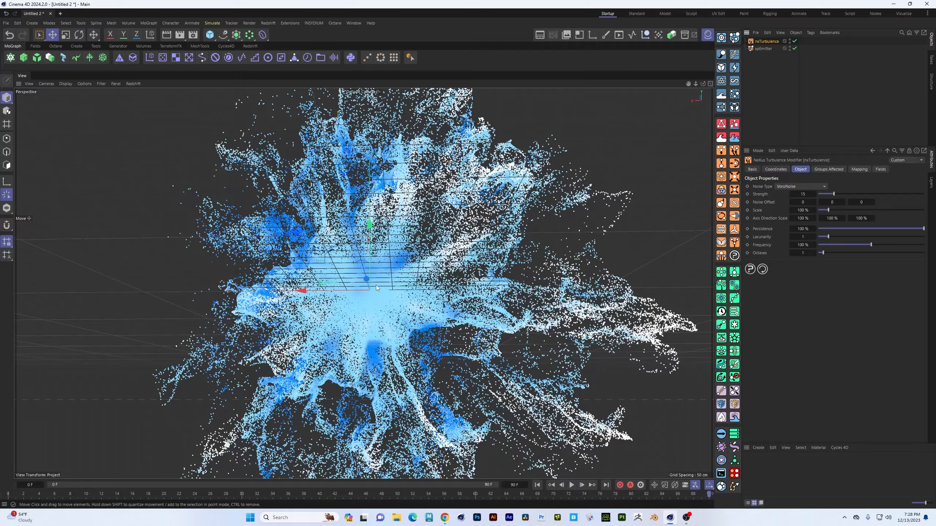
pyautogui.keyDown('alt'); pyautogui.moveTo(376, 288); pyautogui.dragTo(393, 297); pyautogui.keyUp('alt')
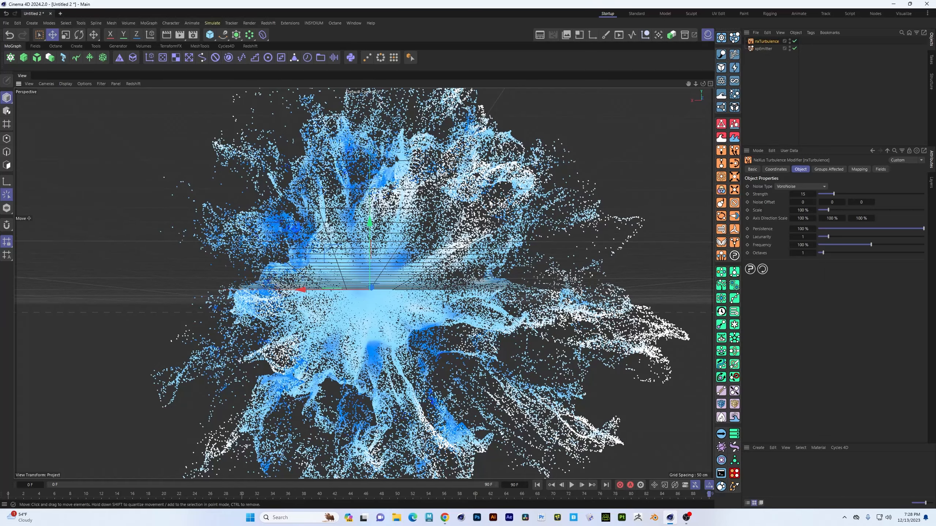
pyautogui.keyDown('alt'); pyautogui.moveTo(426, 340); pyautogui.dragTo(555, 281); pyautogui.keyUp('alt')
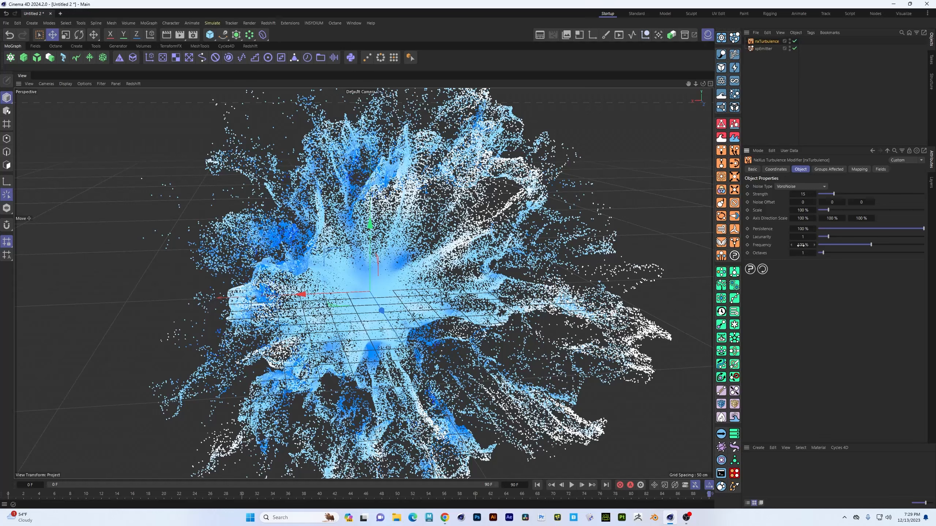
pyautogui.keyDown('alt'); pyautogui.moveTo(515, 280); pyautogui.dragTo(510, 247); pyautogui.keyUp('alt')
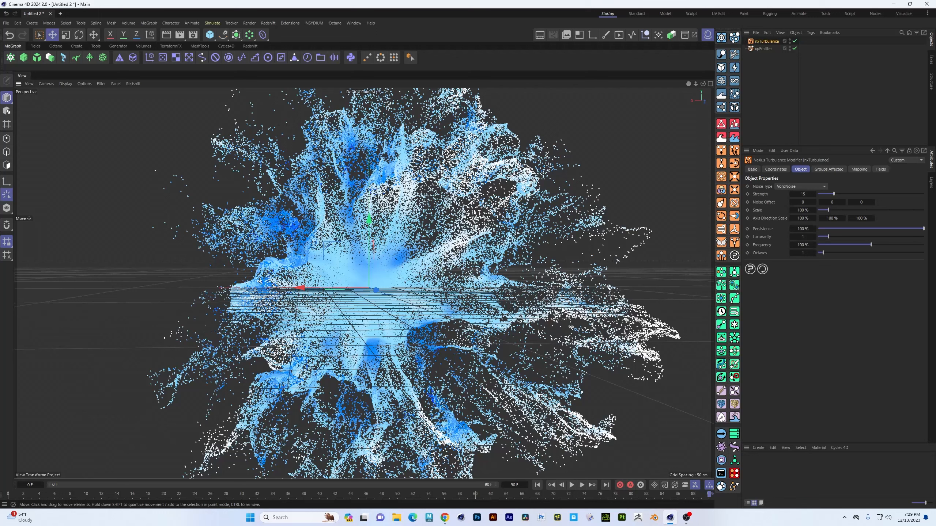
# Add an nxKill modifier around the particles and reduce the first two dimensions of its box to 479 cm and 415 cm.
pyautogui.click(736, 204)
pyautogui.scroll(-5, 433, 286)
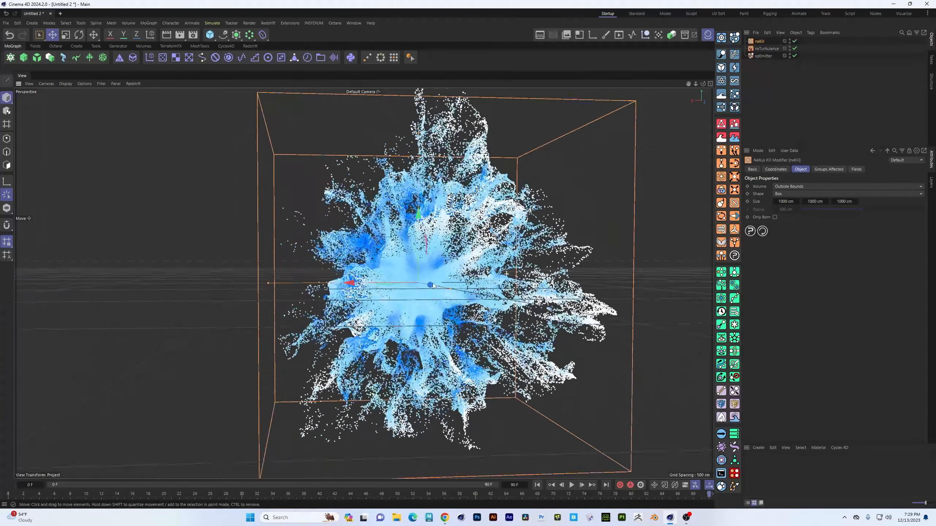
pyautogui.keyDown('alt'); pyautogui.moveTo(433, 286); pyautogui.dragTo(362, 286, button='right'); pyautogui.keyUp('alt')
pyautogui.keyDown('alt'); pyautogui.moveTo(481, 261); pyautogui.dragTo(416, 292); pyautogui.keyUp('alt')
pyautogui.keyDown('alt'); pyautogui.moveTo(433, 282); pyautogui.dragTo(479, 255, button='right'); pyautogui.keyUp('alt')
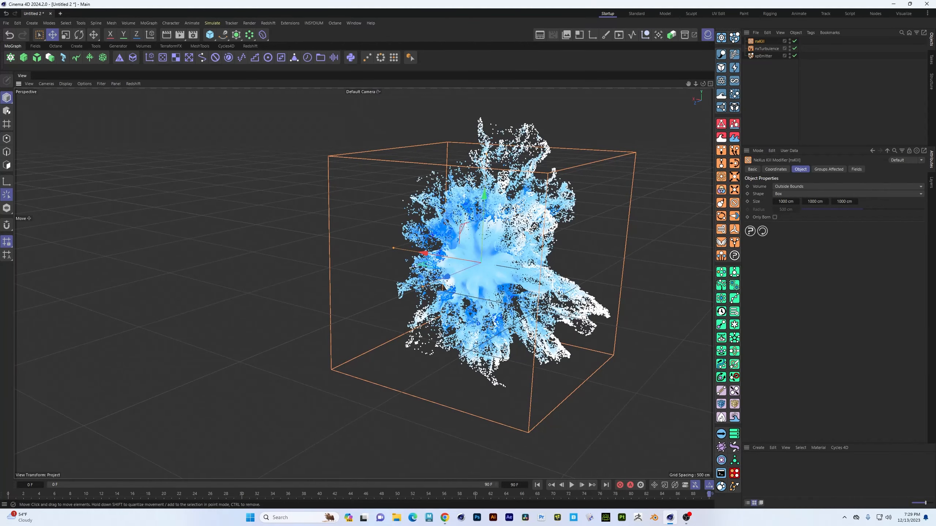
pyautogui.keyDown('alt'); pyautogui.moveTo(486, 160); pyautogui.dragTo(449, 162); pyautogui.keyUp('alt')
pyautogui.moveTo(787, 201); pyautogui.dragTo(815, 202)
pyautogui.keyDown('alt'); pyautogui.moveTo(435, 356); pyautogui.dragTo(431, 314); pyautogui.keyUp('alt')
pyautogui.keyDown('alt'); pyautogui.moveTo(430, 313); pyautogui.dragTo(382, 260, button='middle'); pyautogui.keyUp('alt')
pyautogui.keyDown('alt'); pyautogui.moveTo(382, 260); pyautogui.dragTo(436, 261, button='right'); pyautogui.keyUp('alt')
# Replay the simulation from the first frame to examine the particles against the kill modifier's box.
pyautogui.click(536, 486)
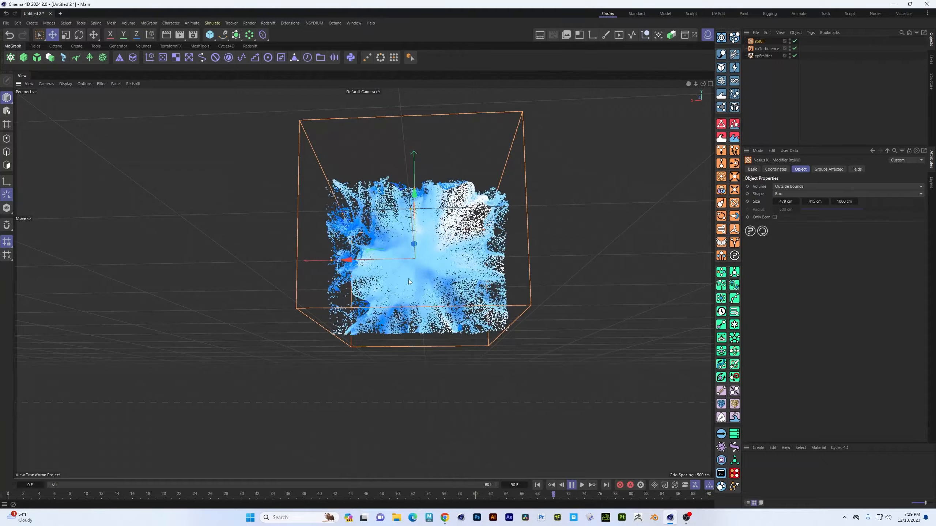
pyautogui.keyDown('alt'); pyautogui.moveTo(398, 268); pyautogui.dragTo(416, 282); pyautogui.keyUp('alt')
pyautogui.keyDown('alt'); pyautogui.moveTo(416, 282); pyautogui.dragTo(475, 280, button='right'); pyautogui.keyUp('alt')
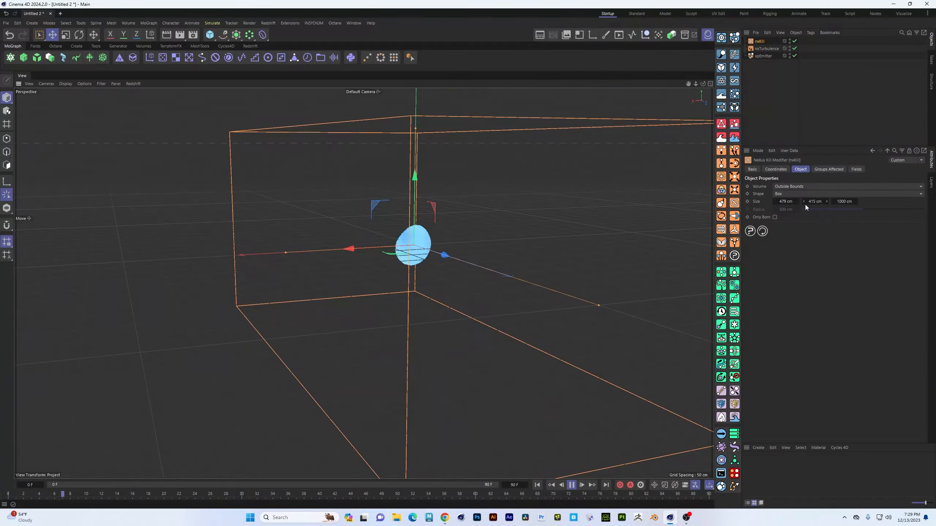
pyautogui.keyDown('alt'); pyautogui.moveTo(505, 316); pyautogui.dragTo(471, 359); pyautogui.keyUp('alt')
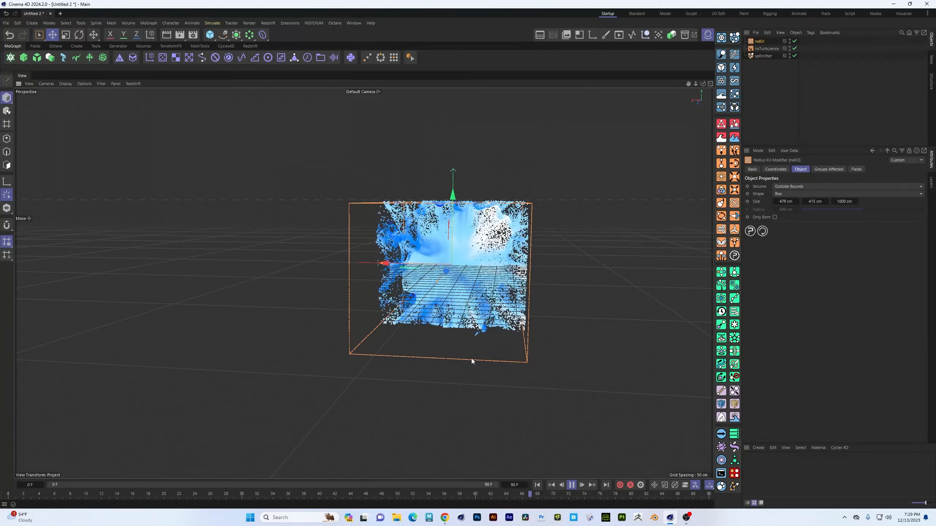
pyautogui.click(572, 485)
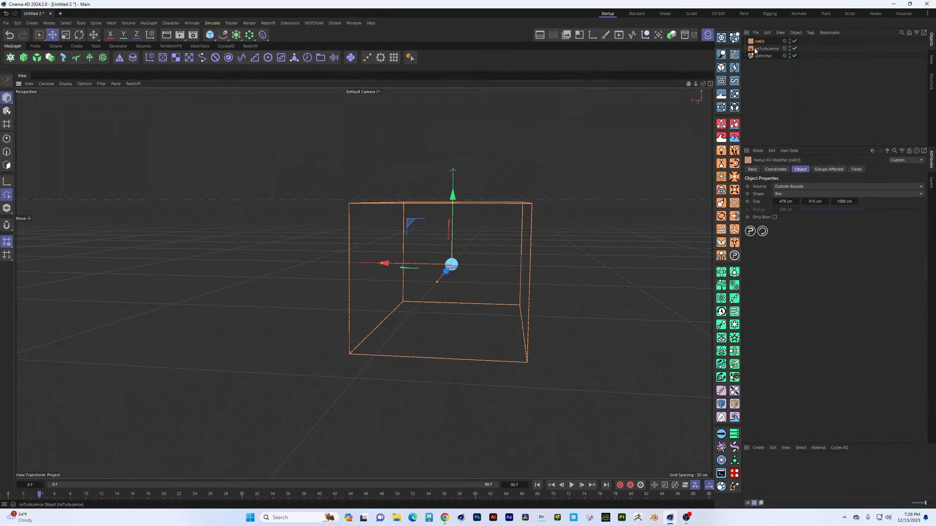
# Delete the nxKill modifier and frame the emitter's particles closely in the viewport.
pyautogui.press('Delete')
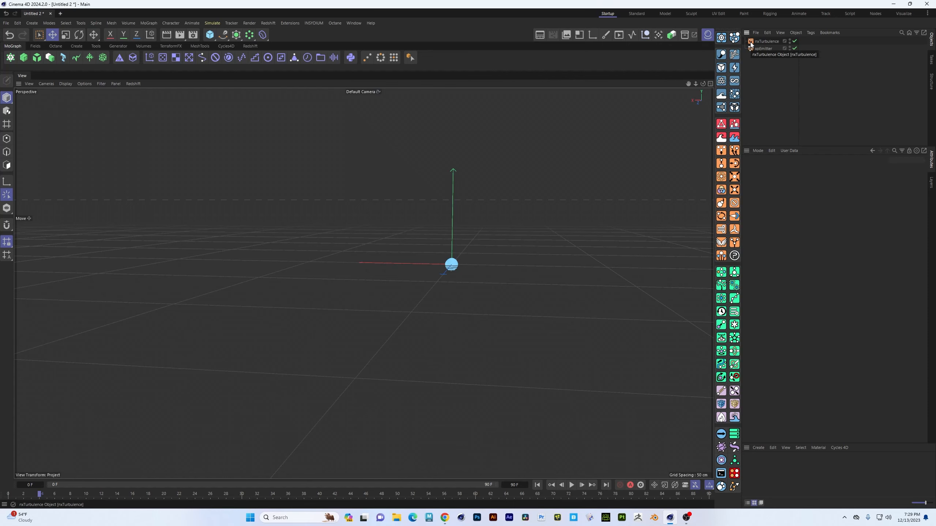
pyautogui.keyDown('alt'); pyautogui.moveTo(448, 267); pyautogui.dragTo(560, 272, button='right'); pyautogui.keyUp('alt')
pyautogui.keyDown('alt'); pyautogui.moveTo(560, 272); pyautogui.dragTo(527, 273); pyautogui.keyUp('alt')
pyautogui.keyDown('alt'); pyautogui.moveTo(435, 252); pyautogui.dragTo(340, 264, button='middle'); pyautogui.keyUp('alt')
pyautogui.keyDown('alt'); pyautogui.moveTo(341, 264); pyautogui.dragTo(418, 272); pyautogui.keyUp('alt')
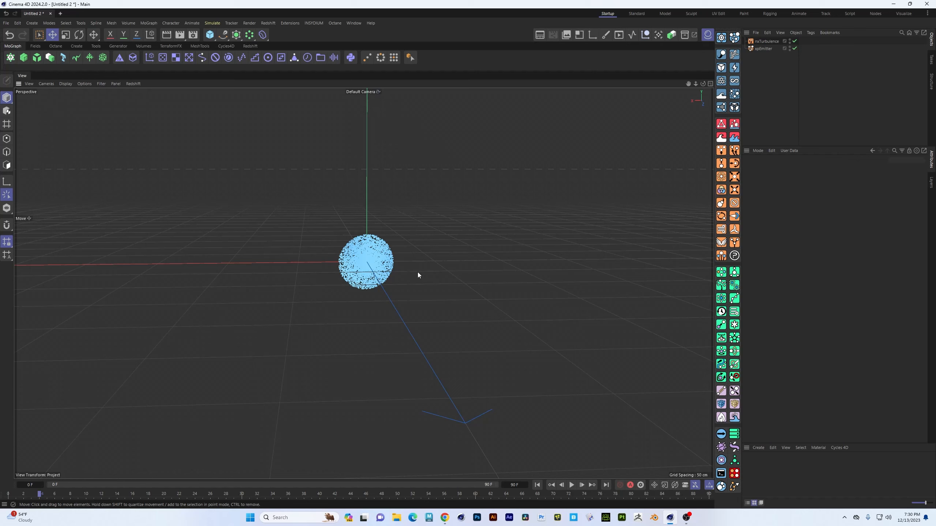
# Examine the nxTurbulence modifier's affected groups, mapping and fields settings alongside the particle sphere.
pyautogui.click(768, 42)
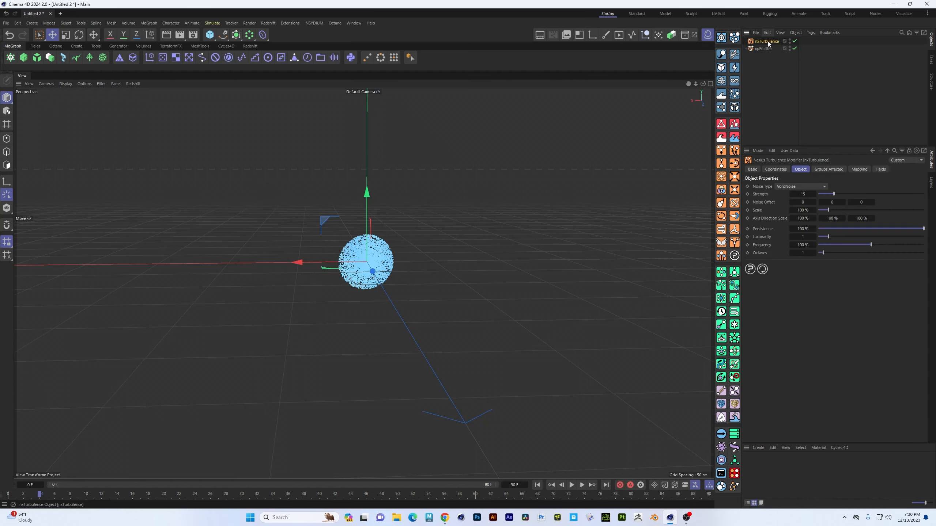
pyautogui.moveTo(322, 275)
pyautogui.keyDown('alt'); pyautogui.mouseDown()
pyautogui.moveTo(321, 266)
pyautogui.moveTo(323, 278)
pyautogui.mouseUp(); pyautogui.keyUp('alt')
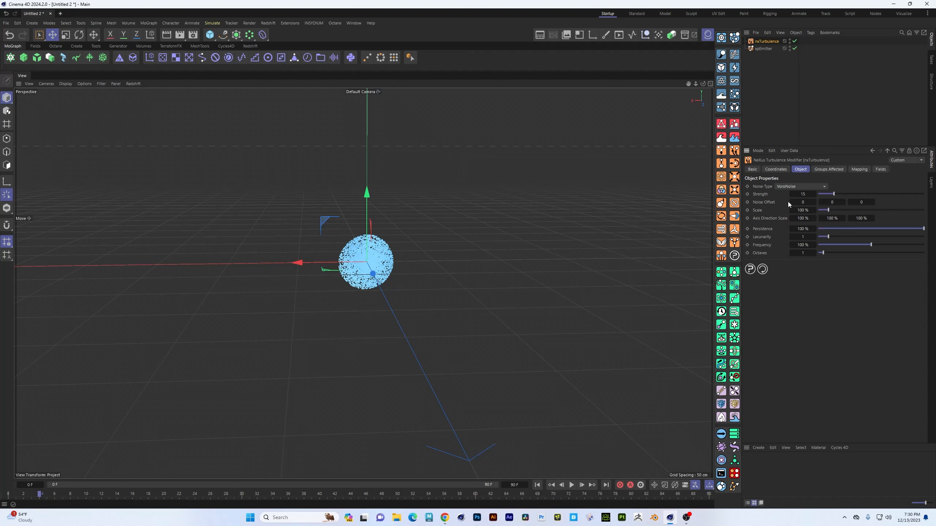
pyautogui.click(829, 171)
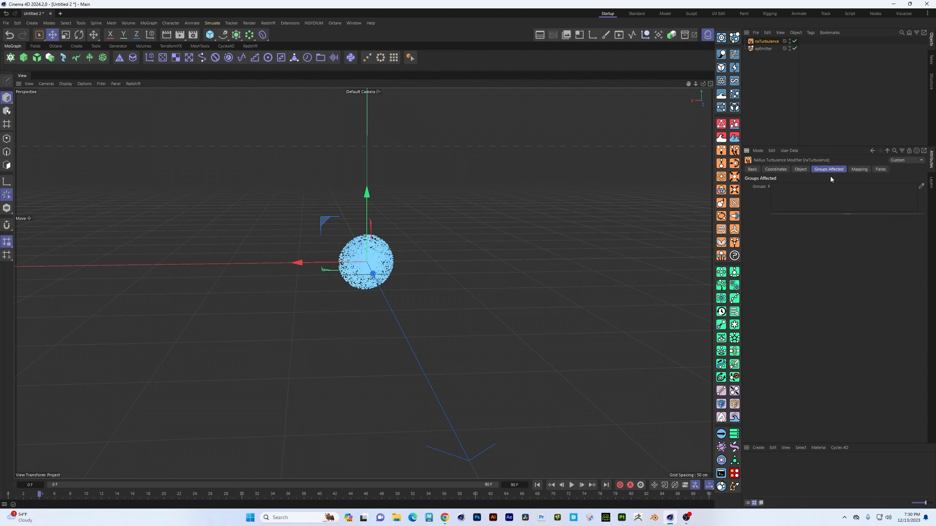
pyautogui.click(857, 170)
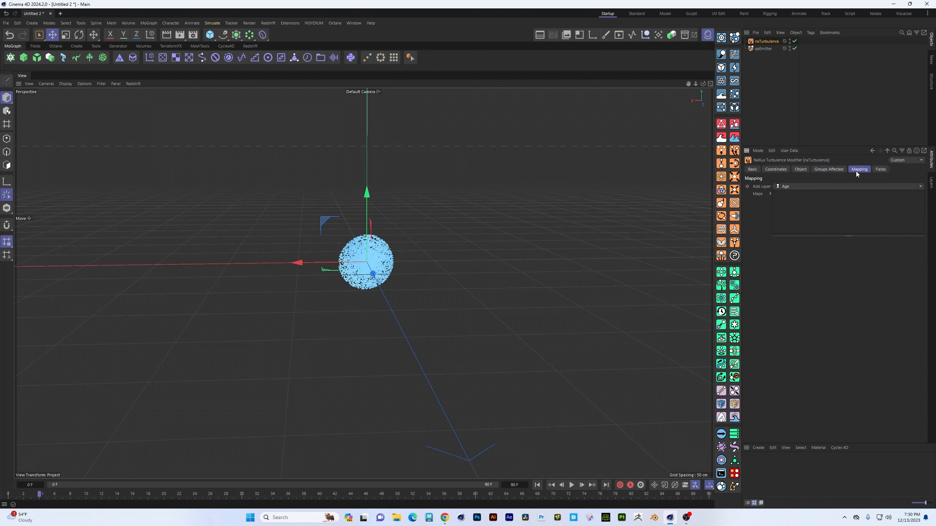
pyautogui.click(880, 170)
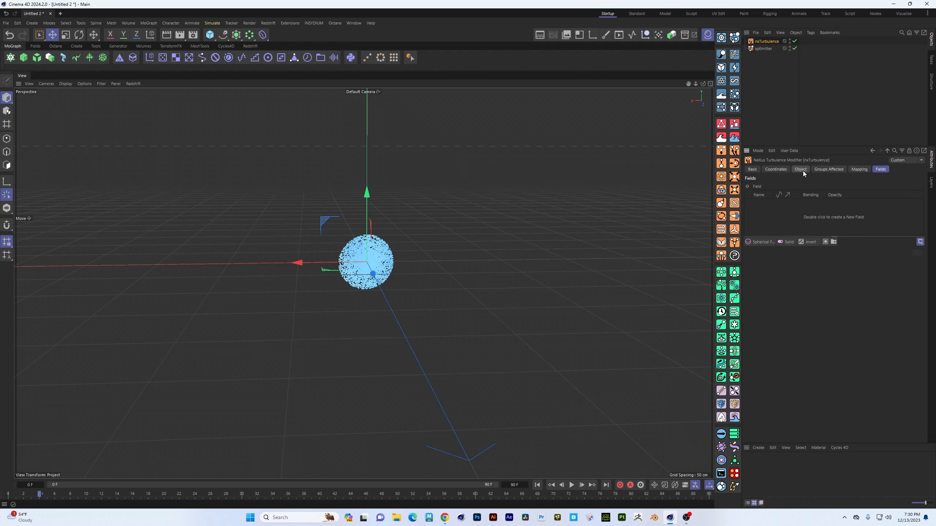
pyautogui.moveTo(368, 288)
pyautogui.keyDown('alt'); pyautogui.mouseDown()
pyautogui.moveTo(358, 278)
pyautogui.moveTo(350, 293)
pyautogui.moveTo(360, 292)
pyautogui.mouseUp(); pyautogui.keyUp('alt')
pyautogui.keyDown('alt'); pyautogui.moveTo(371, 268); pyautogui.dragTo(443, 267, button='right'); pyautogui.keyUp('alt')
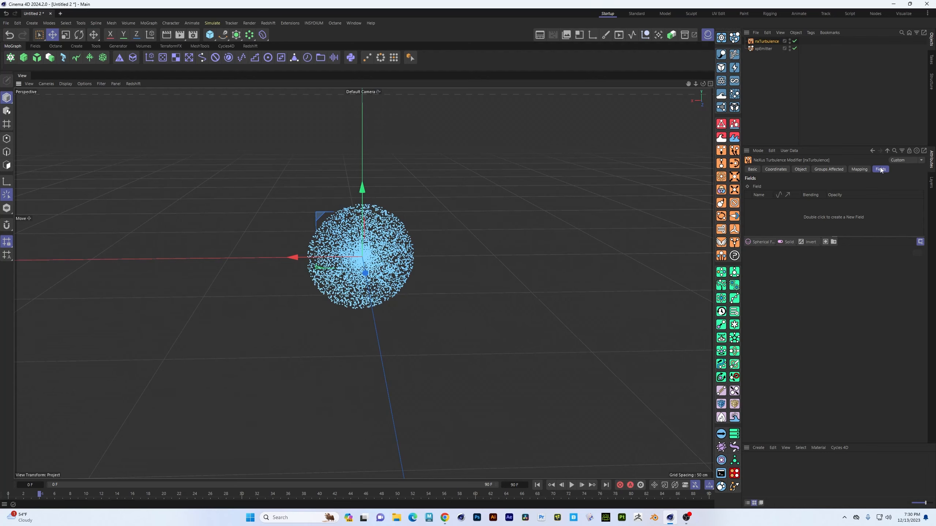
pyautogui.moveTo(369, 286)
pyautogui.keyDown('alt'); pyautogui.mouseDown()
pyautogui.moveTo(372, 271)
pyautogui.moveTo(381, 279)
pyautogui.mouseUp(); pyautogui.keyUp('alt')
pyautogui.keyDown('alt'); pyautogui.moveTo(372, 278); pyautogui.dragTo(385, 277, button='right'); pyautogui.keyUp('alt')
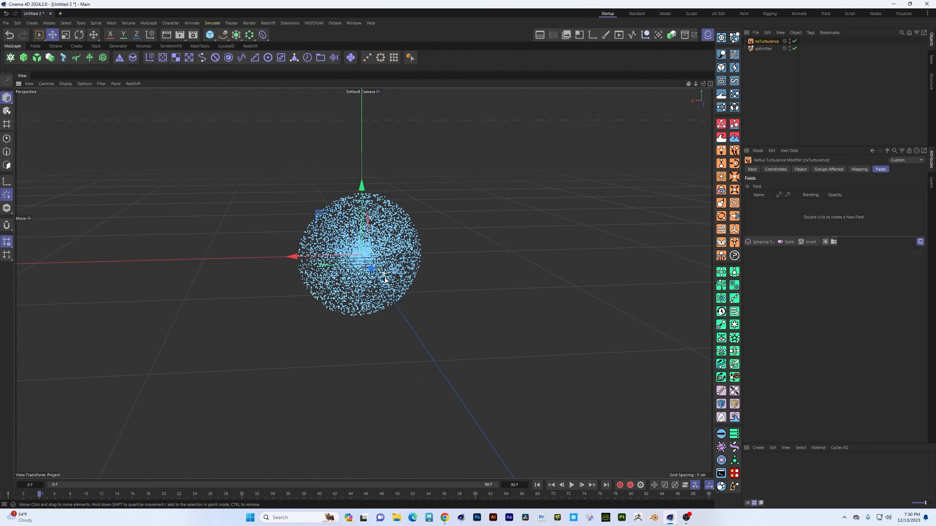
pyautogui.keyDown('alt'); pyautogui.moveTo(385, 280); pyautogui.dragTo(387, 290); pyautogui.keyUp('alt')
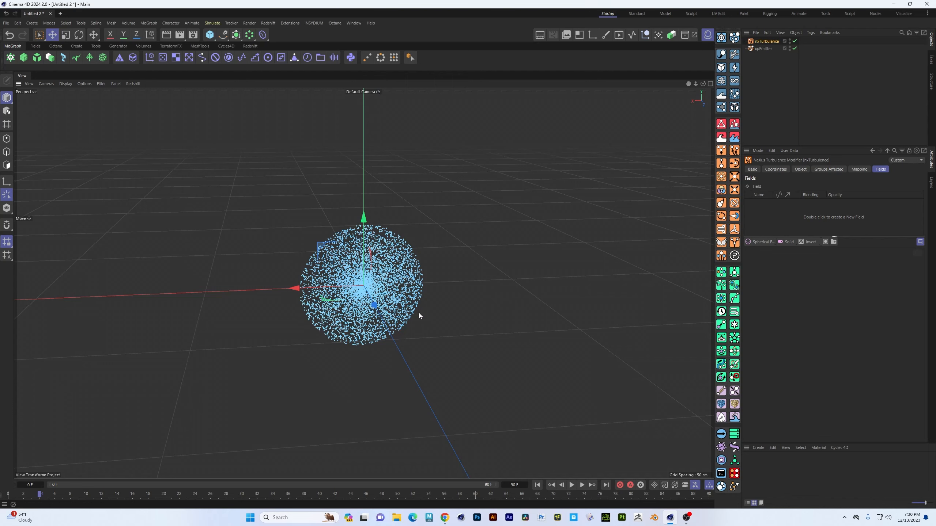
# Add a Spherical Field to the nxTurbulence modifier and shrink its size to about 41 cm around the particles.
pyautogui.click(756, 242)
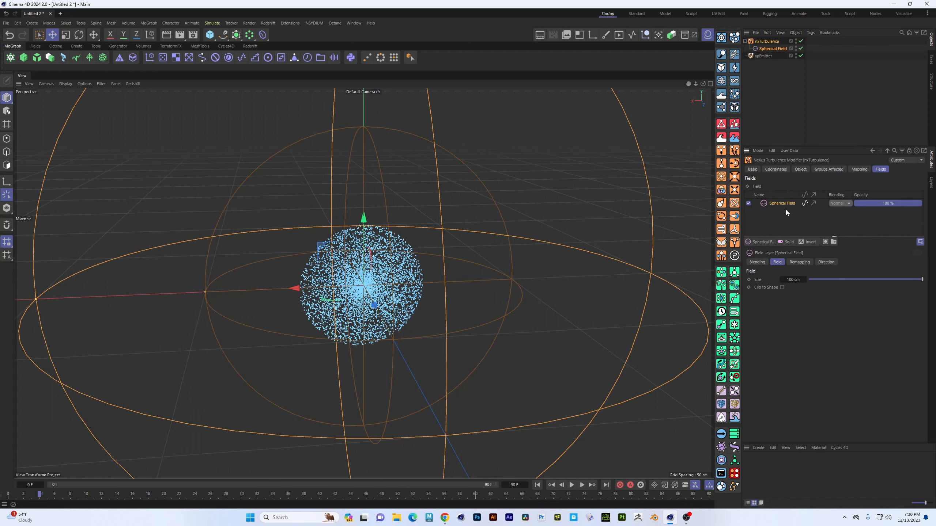
pyautogui.scroll(-5, 494, 272)
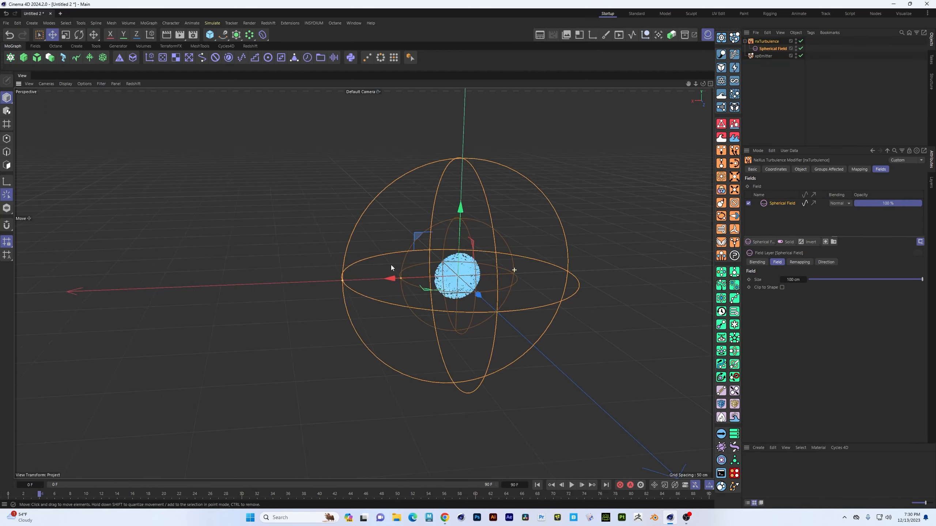
pyautogui.scroll(-1, 391, 268)
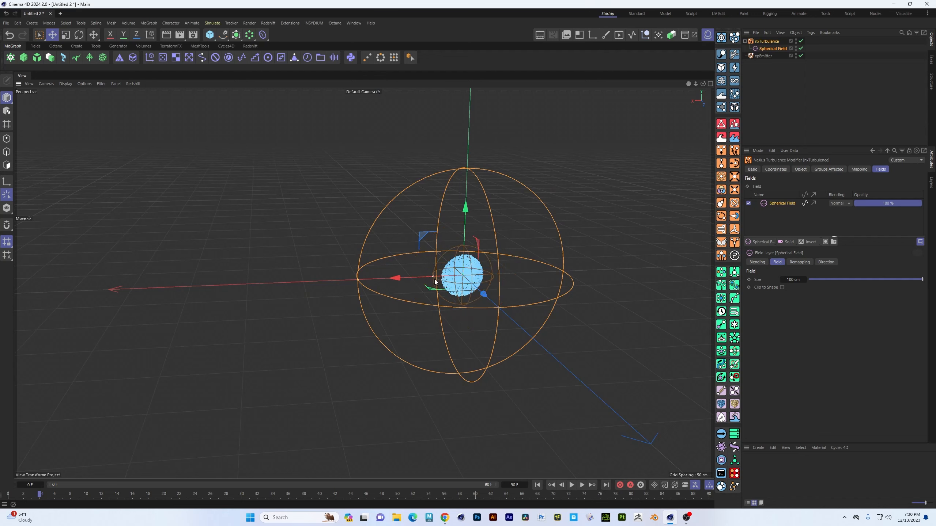
pyautogui.moveTo(354, 280); pyautogui.dragTo(487, 312)
pyautogui.hotkey('ctrl', 'z')
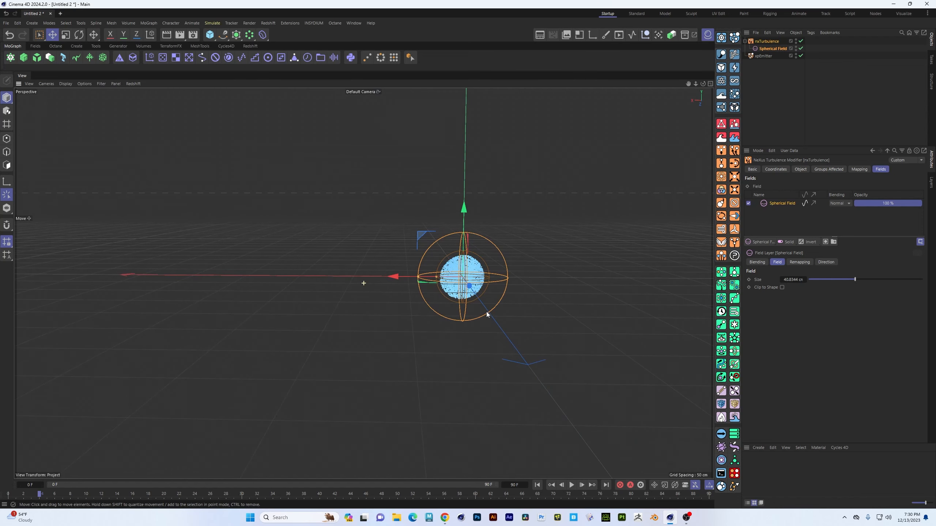
# Play the simulation from the first frame and examine the particle shape from several angles around the small Spherical Field.
pyautogui.click(538, 486)
pyautogui.click(572, 486)
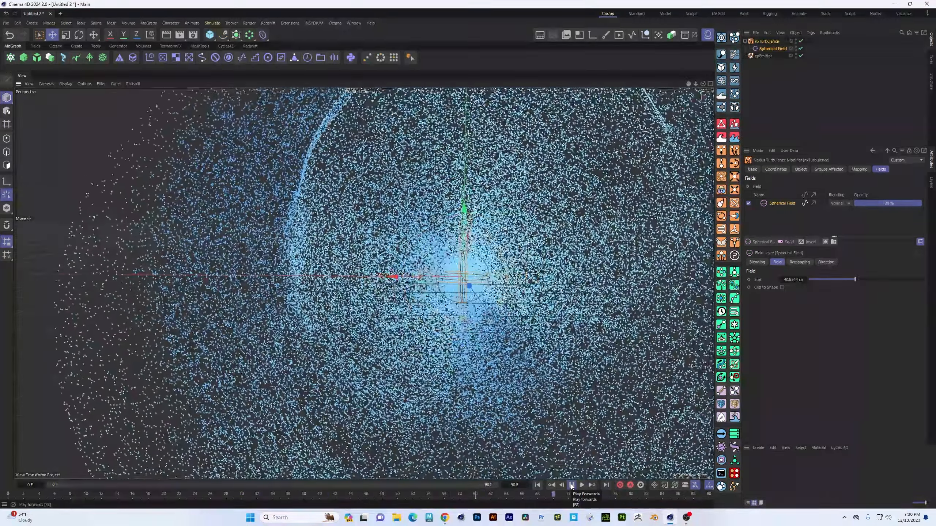
pyautogui.click(572, 487)
pyautogui.keyDown('alt'); pyautogui.moveTo(508, 335); pyautogui.dragTo(409, 342, button='right'); pyautogui.keyUp('alt')
pyautogui.keyDown('alt'); pyautogui.moveTo(409, 342); pyautogui.dragTo(452, 339); pyautogui.keyUp('alt')
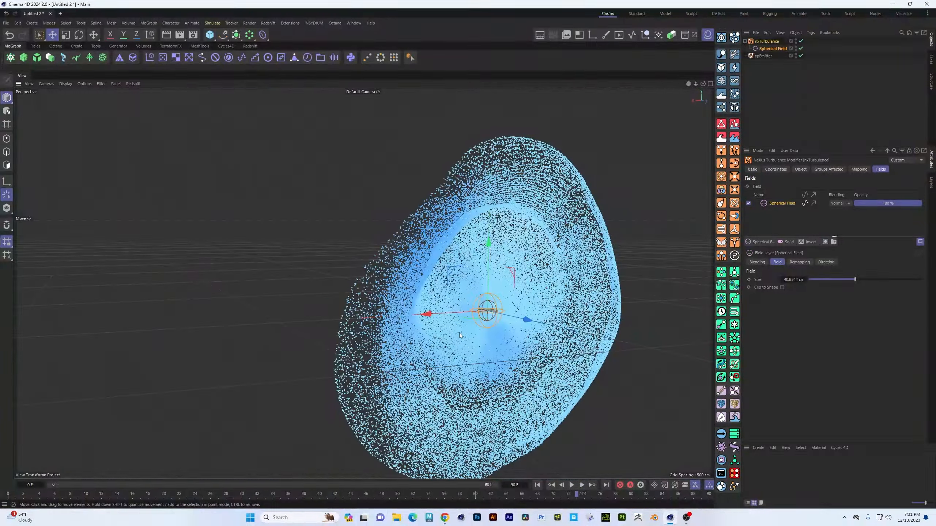
pyautogui.keyDown('alt'); pyautogui.moveTo(451, 339); pyautogui.dragTo(513, 334, button='right'); pyautogui.keyUp('alt')
pyautogui.keyDown('alt'); pyautogui.moveTo(512, 334); pyautogui.dragTo(490, 320); pyautogui.keyUp('alt')
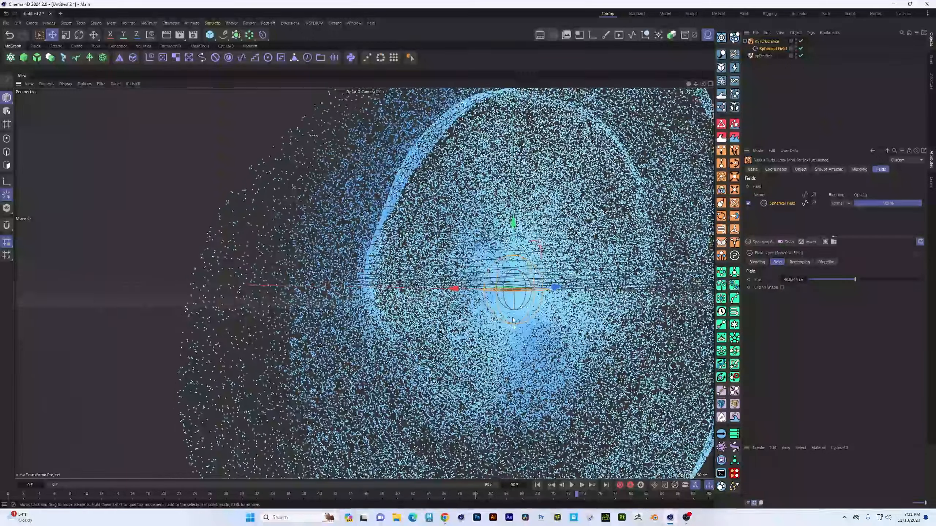
pyautogui.keyDown('alt'); pyautogui.moveTo(490, 320); pyautogui.dragTo(383, 339, button='middle'); pyautogui.keyUp('alt')
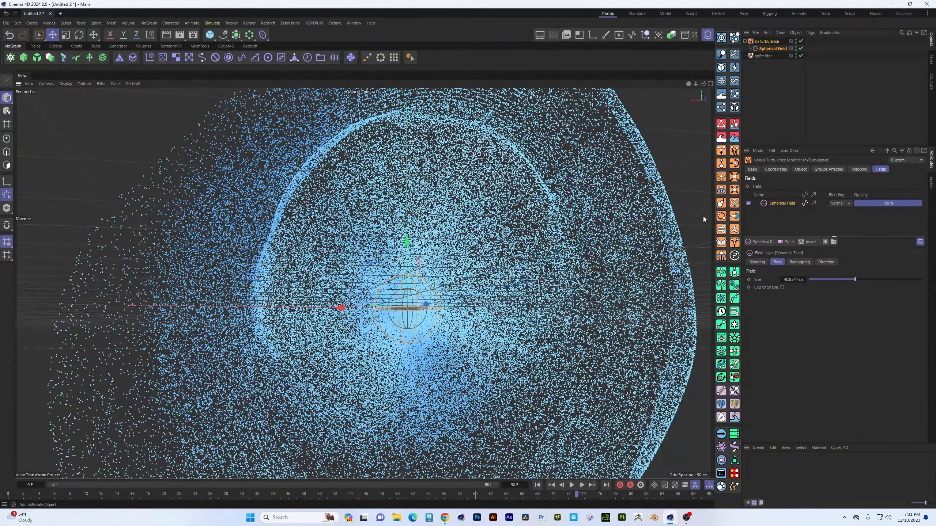
# Enlarge the Spherical Field to about 88 cm and replay the simulation to examine the turbulence.
pyautogui.keyDown('alt'); pyautogui.moveTo(423, 290); pyautogui.dragTo(334, 311); pyautogui.keyUp('alt')
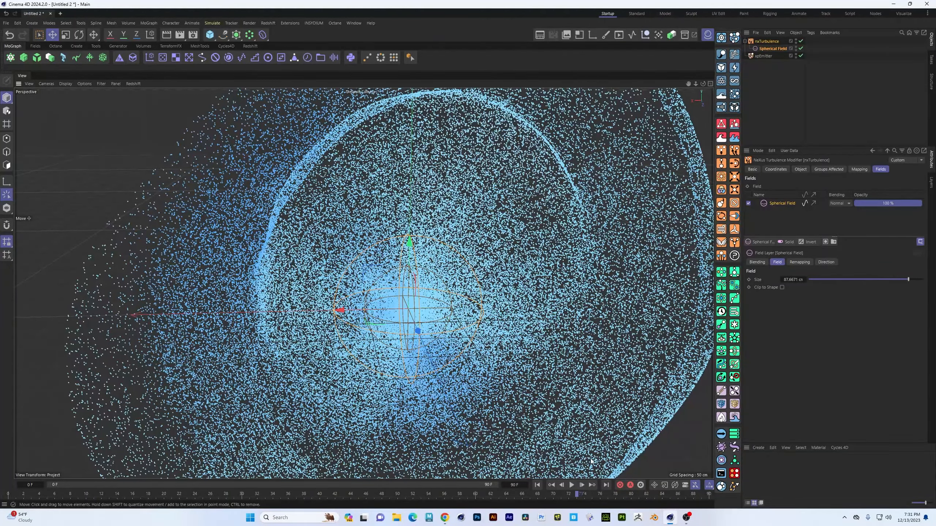
pyautogui.click(539, 486)
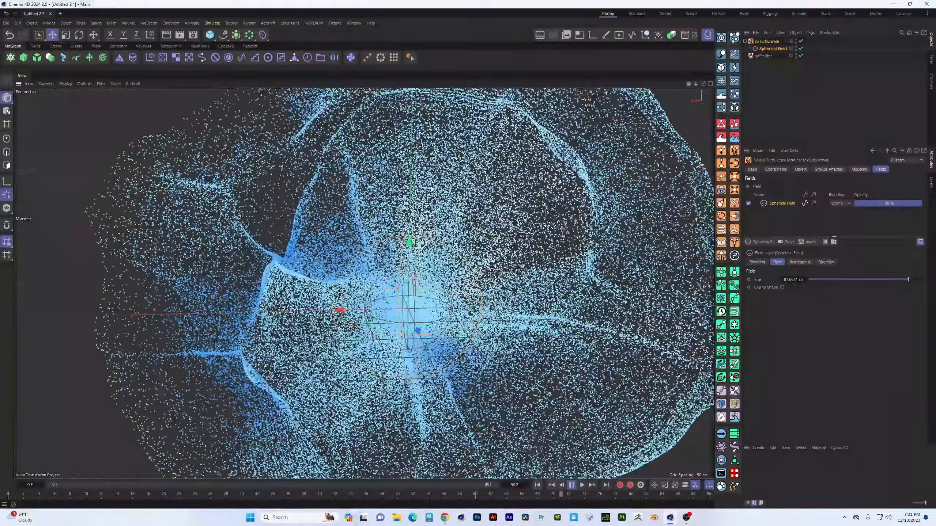
pyautogui.scroll(-5, 359, 314)
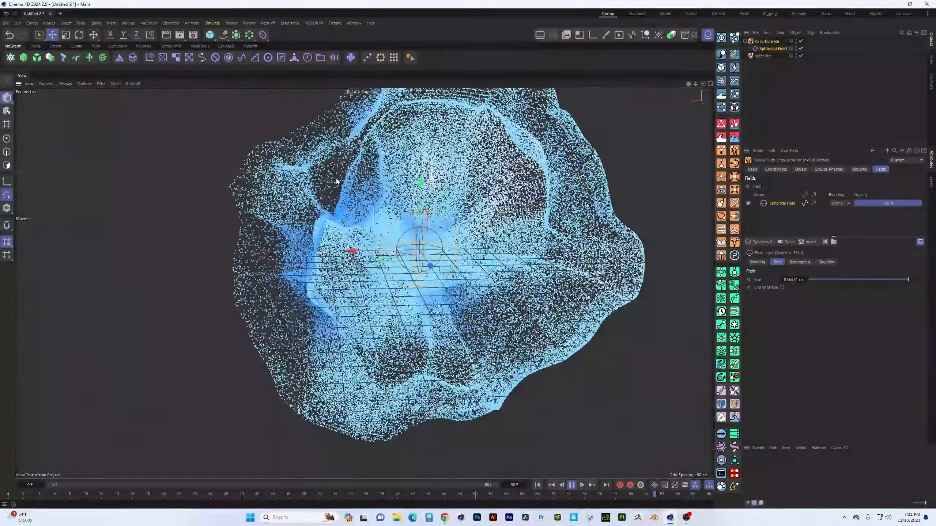
pyautogui.keyDown('alt'); pyautogui.moveTo(320, 144); pyautogui.dragTo(329, 141); pyautogui.keyUp('alt')
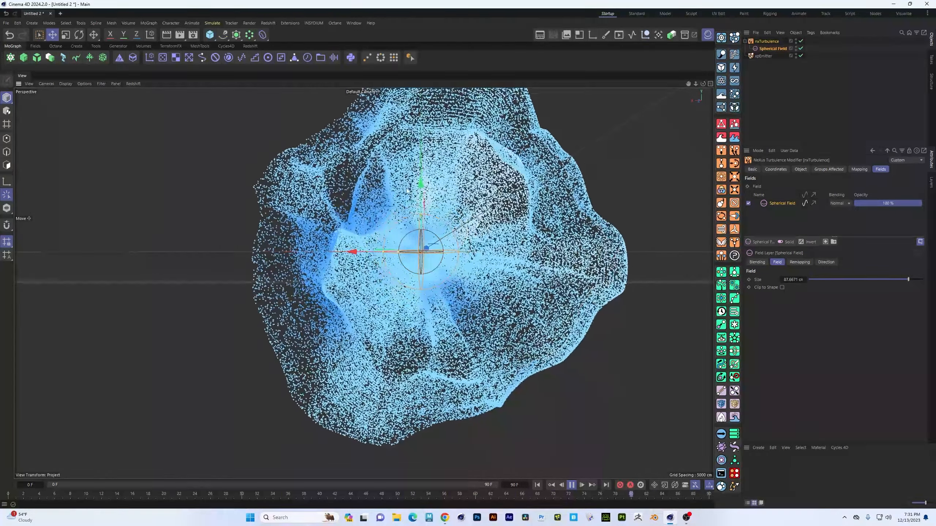
# Disable and re-enable the Spherical Field, both as an object and as a field layer, to compare the turbulence during playback.
pyautogui.click(801, 49)
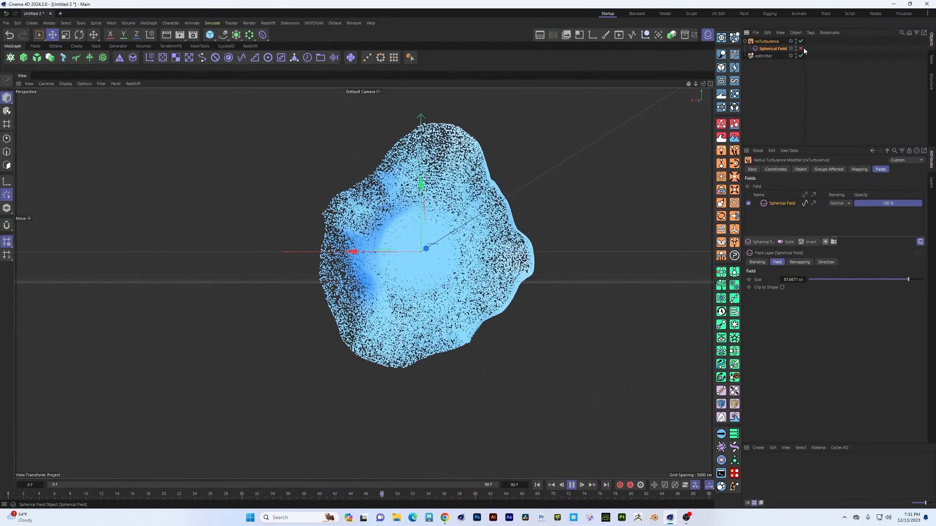
pyautogui.click(801, 48)
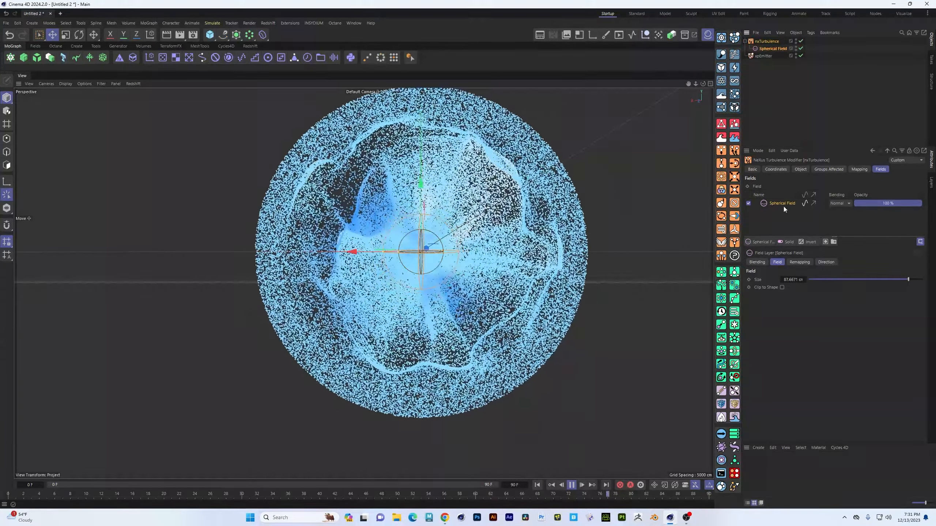
pyautogui.click(749, 203)
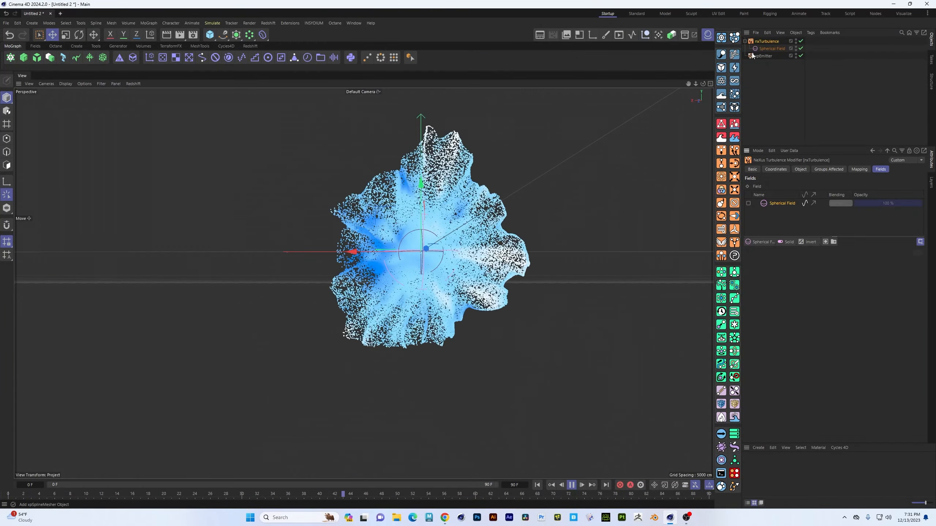
pyautogui.click(748, 204)
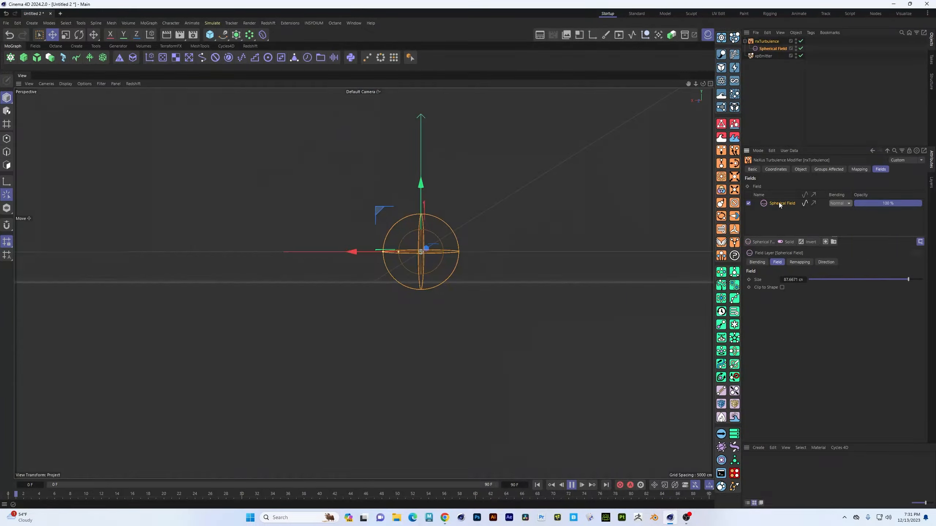
# Add an Invert layer above the Spherical Field in the nxTurbulence fields and stop the simulation at the first frame.
pyautogui.click(813, 241)
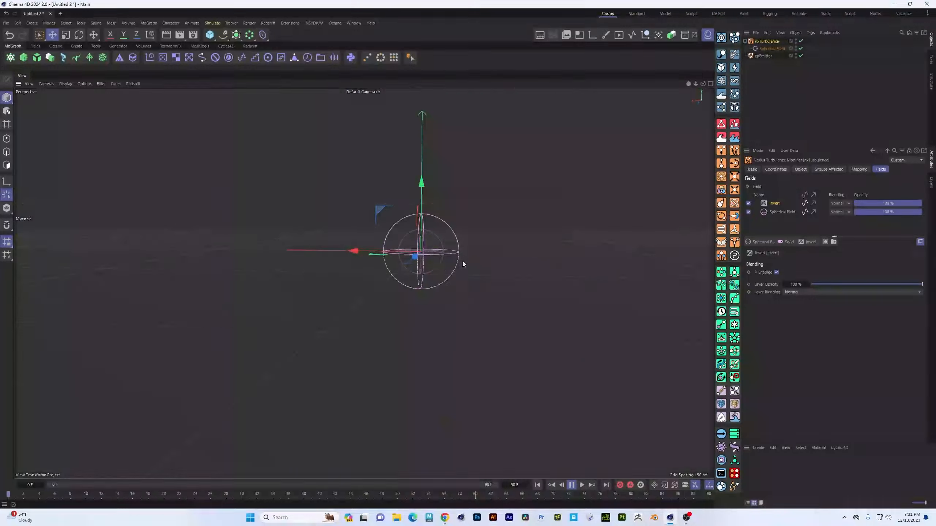
pyautogui.click(571, 485)
pyautogui.click(536, 485)
pyautogui.keyDown('alt'); pyautogui.moveTo(381, 253); pyautogui.dragTo(440, 237); pyautogui.keyUp('alt')
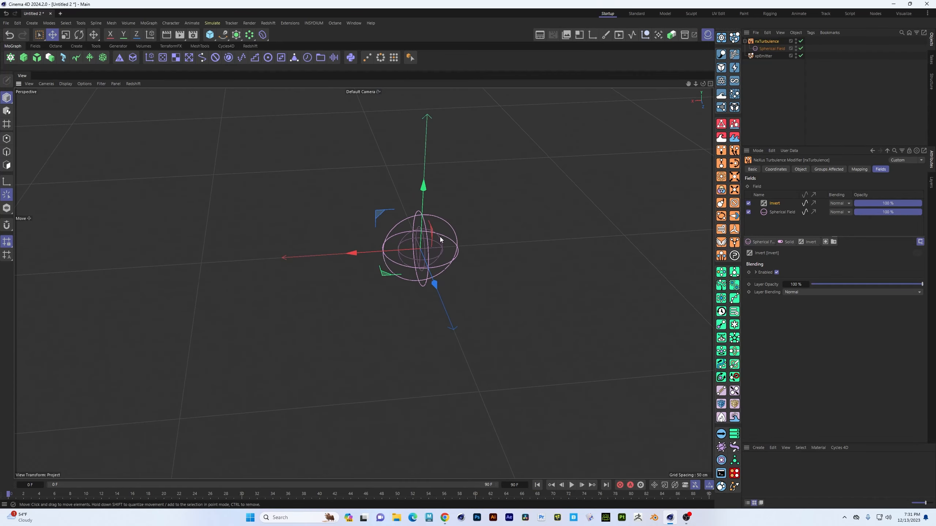
# Enlarge the Spherical Field to about 184 cm and play the simulation to examine the inverted turbulence.
pyautogui.click(426, 216)
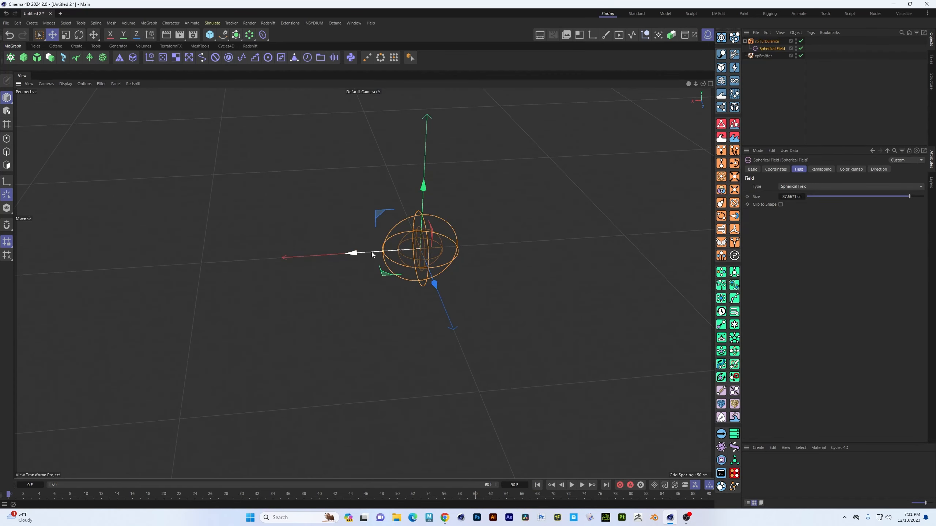
pyautogui.moveTo(383, 253); pyautogui.dragTo(341, 267)
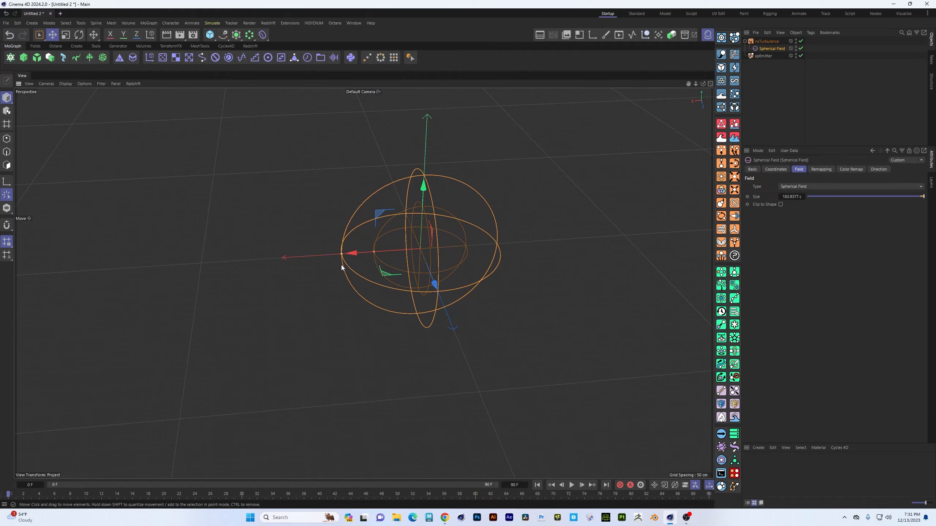
pyautogui.click(572, 485)
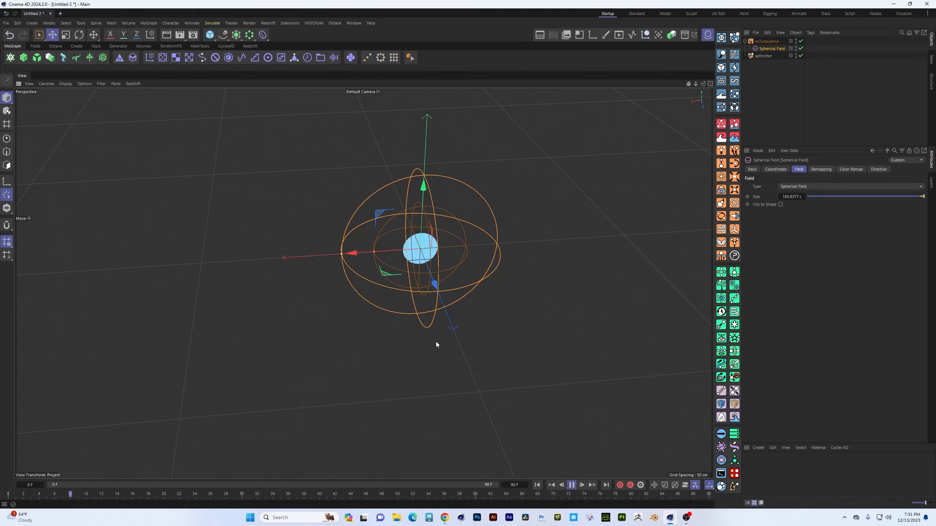
pyautogui.keyDown('alt'); pyautogui.moveTo(435, 342); pyautogui.dragTo(420, 313); pyautogui.keyUp('alt')
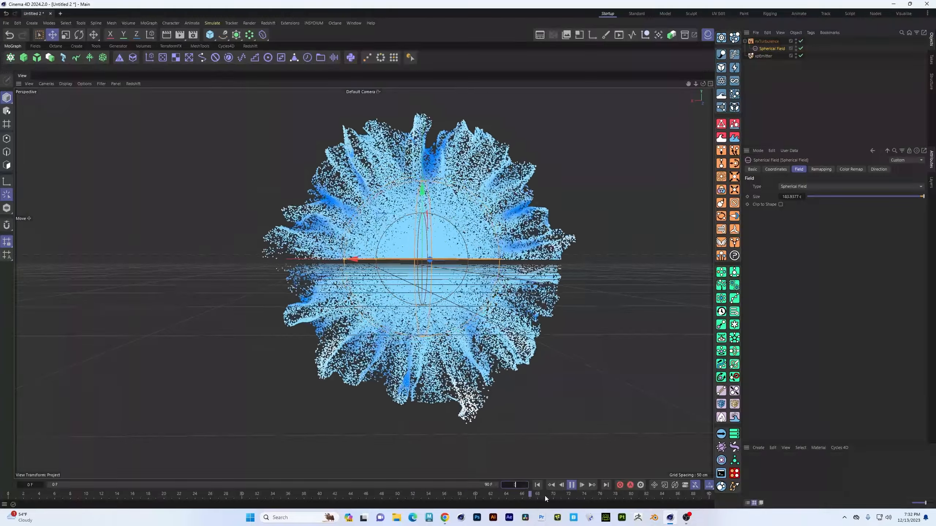
# Extend the timeline's end to 300 F and stop playback once the particles have spread out.
pyautogui.write('300 F')
pyautogui.press('Return')
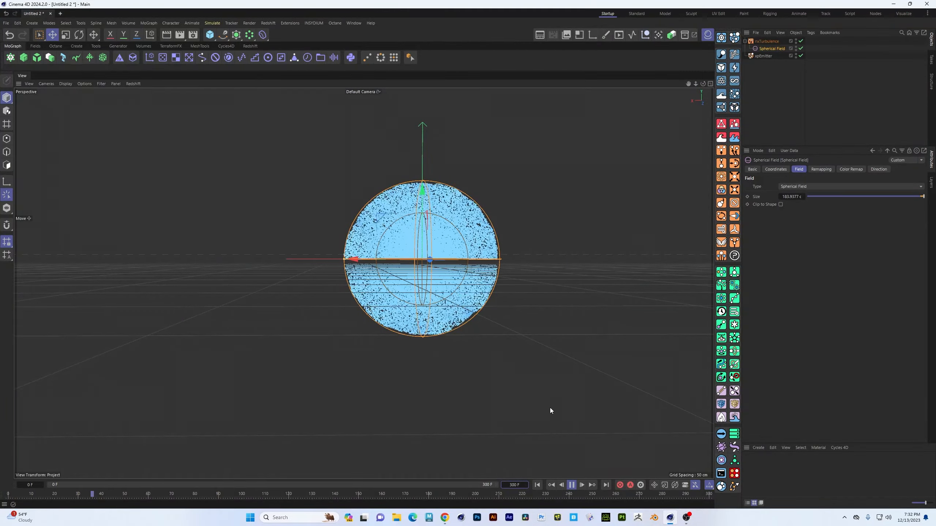
pyautogui.click(573, 485)
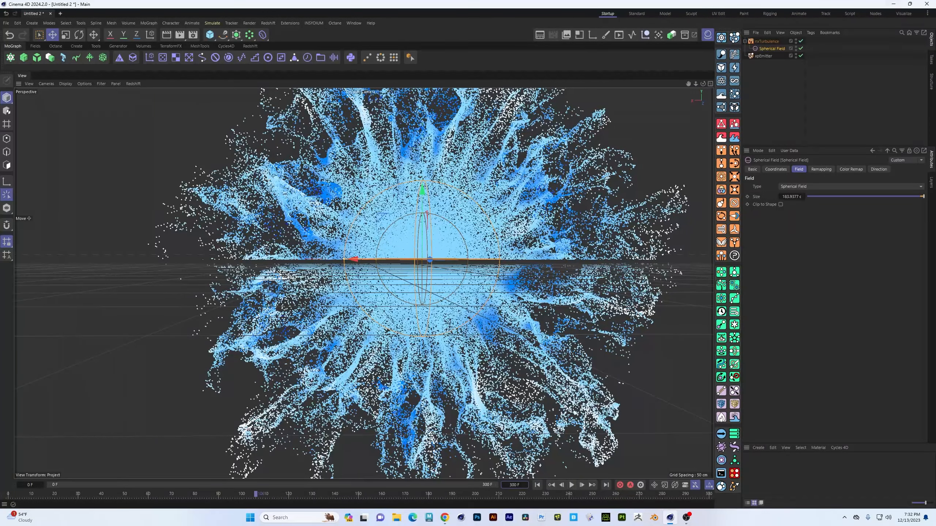
# Examine the xpEmitter's emission settings and replay the simulation from the first frame to view the particles from another angle.
pyautogui.click(766, 57)
pyautogui.click(830, 171)
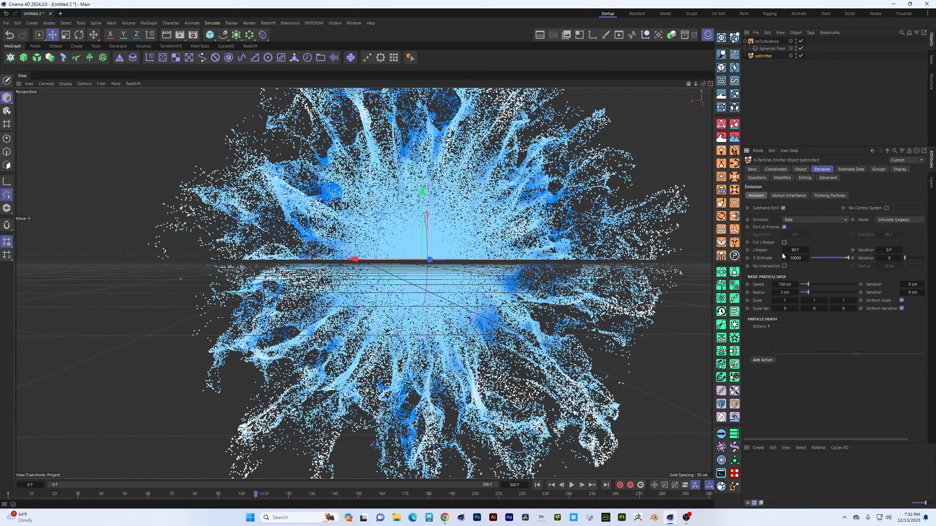
pyautogui.click(537, 485)
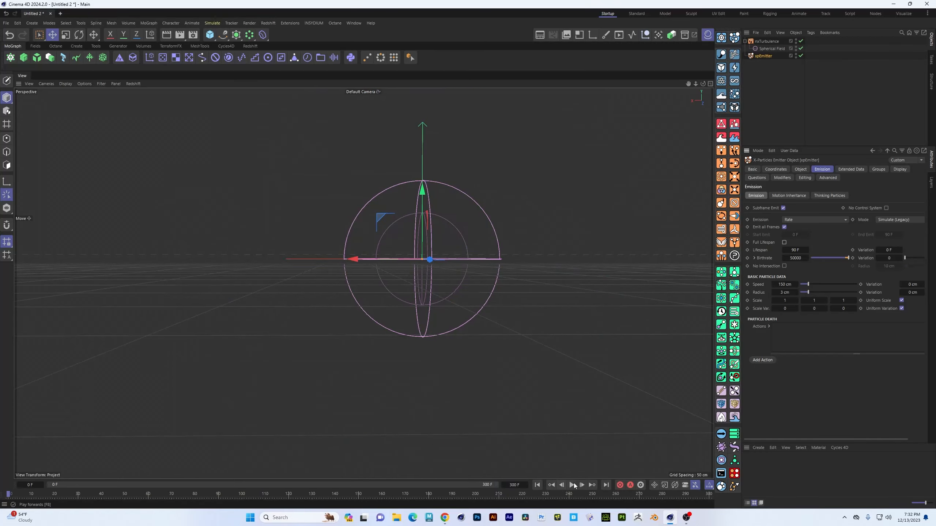
pyautogui.click(571, 485)
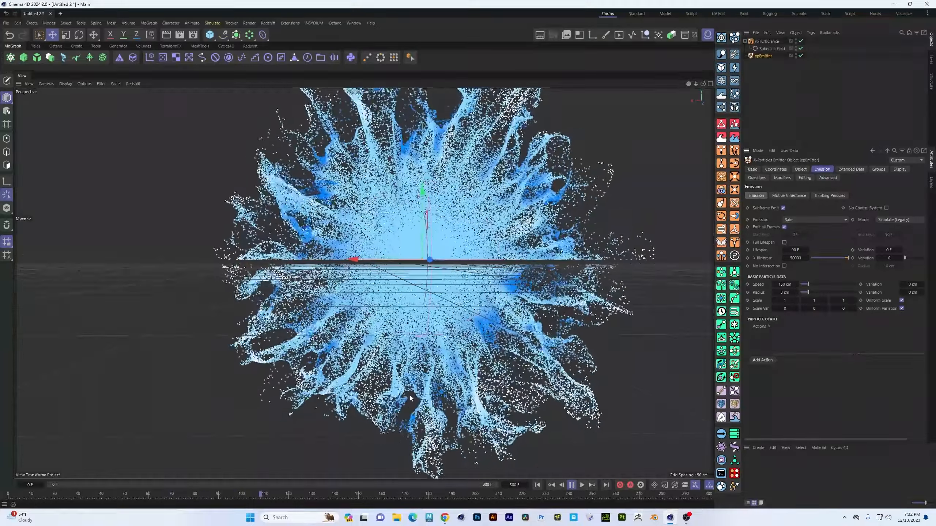
pyautogui.keyDown('alt'); pyautogui.moveTo(413, 391); pyautogui.dragTo(458, 283); pyautogui.keyUp('alt')
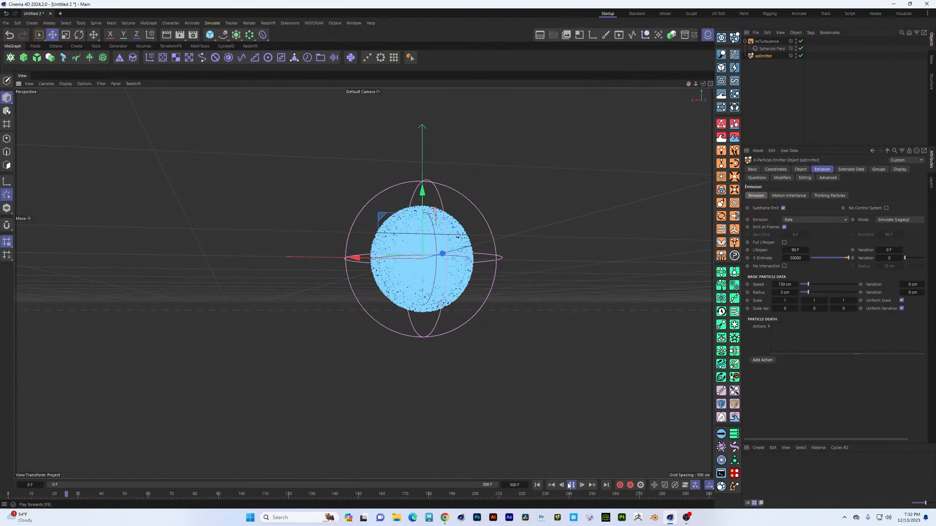
pyautogui.click(570, 485)
# Remove the Spherical Field and Invert layers from the nxTurbulence modifier's fields.
pyautogui.click(769, 50)
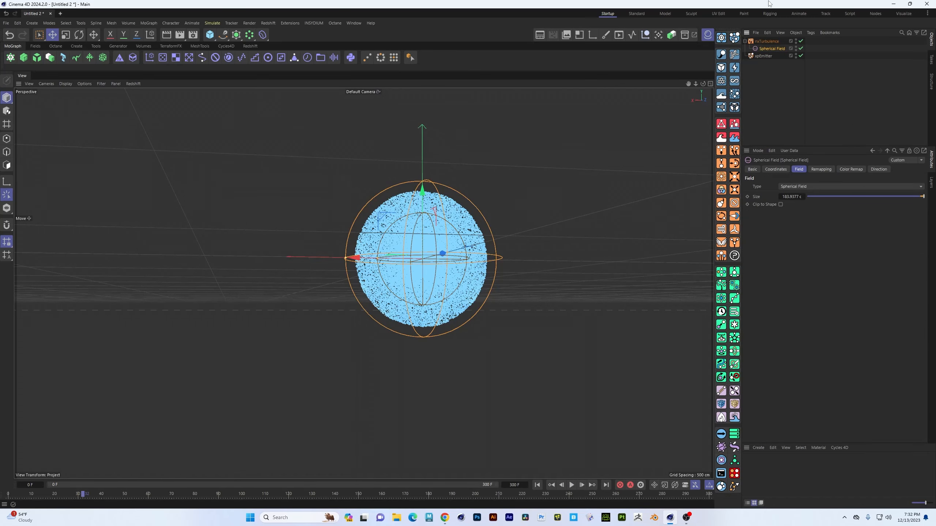
pyautogui.click(767, 41)
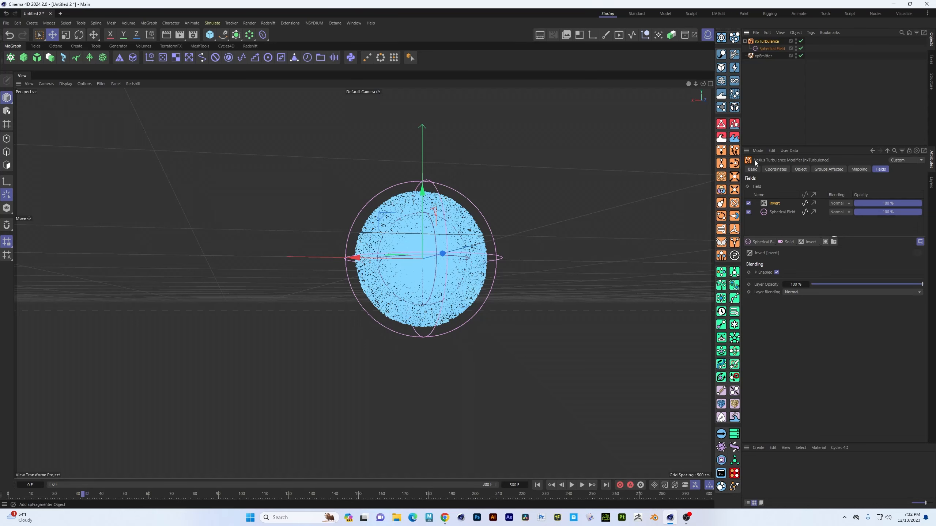
pyautogui.click(768, 212)
pyautogui.press('Delete')
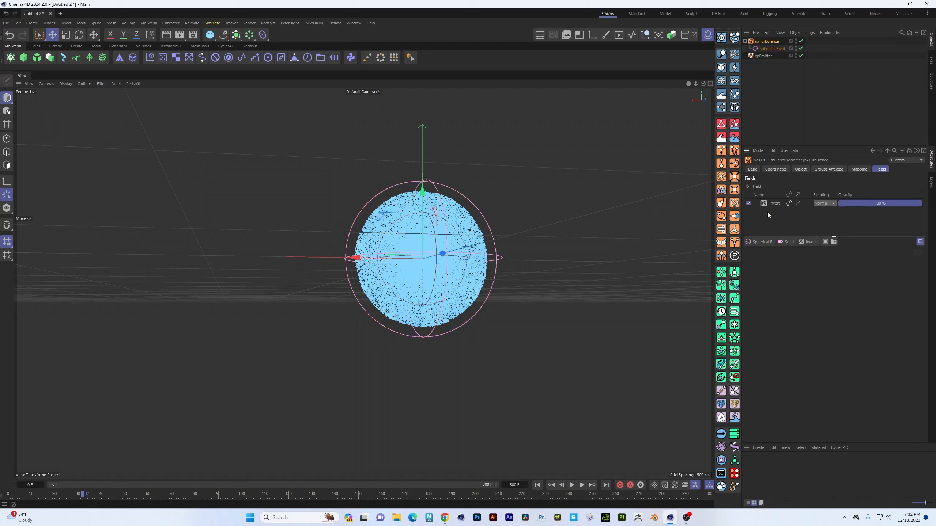
pyautogui.click(771, 205)
pyautogui.press('Delete')
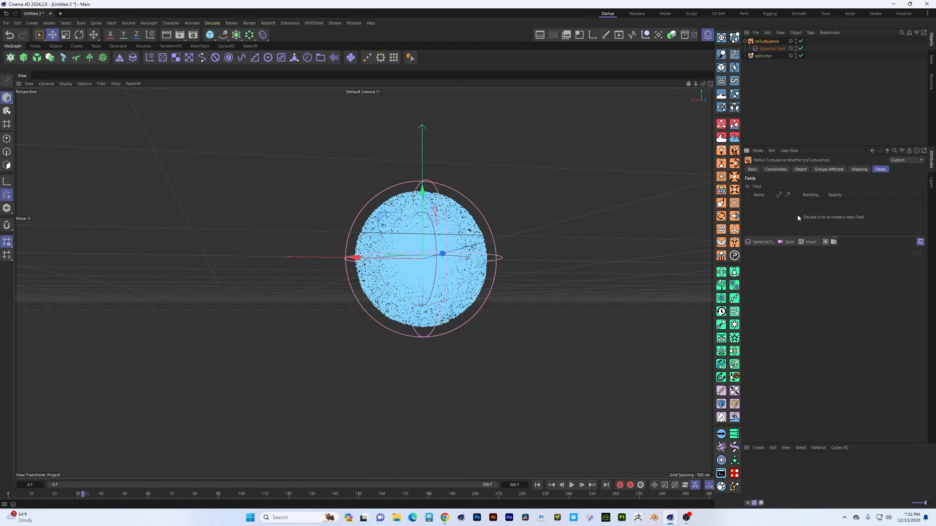
# Delete the Spherical Field object, and return the simulation to the first frame with the xpEmitter selected.
pyautogui.click(773, 49)
pyautogui.press('Delete')
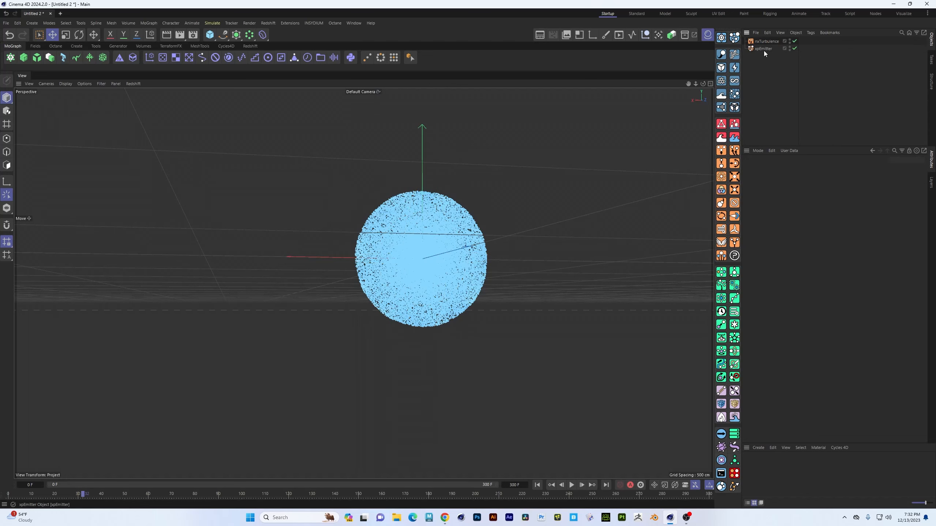
pyautogui.click(764, 48)
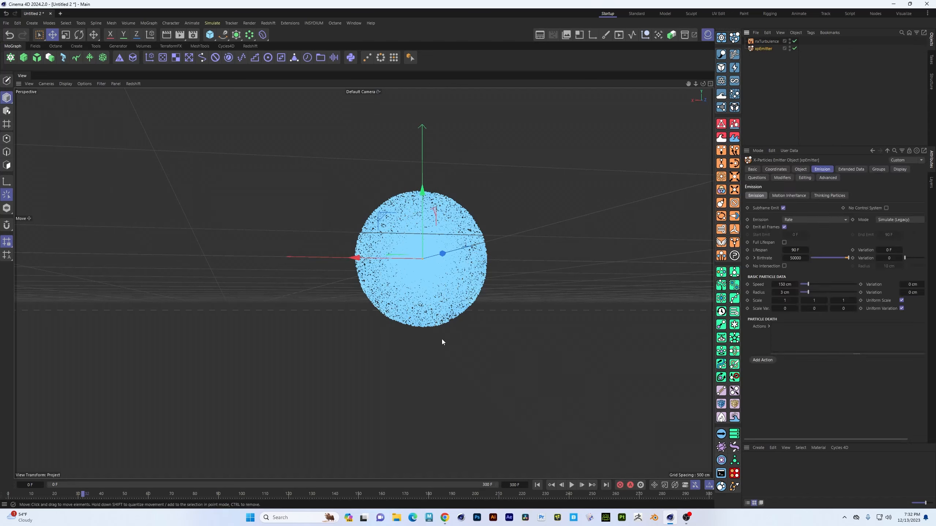
pyautogui.click(537, 485)
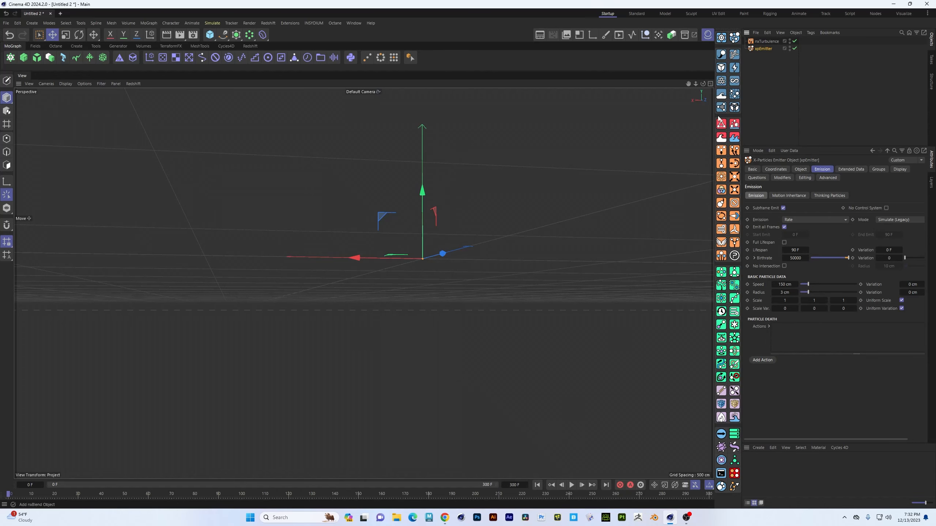
# Open the xpEmitter's display settings, then stop the running simulation and return it to the first frame.
pyautogui.click(900, 170)
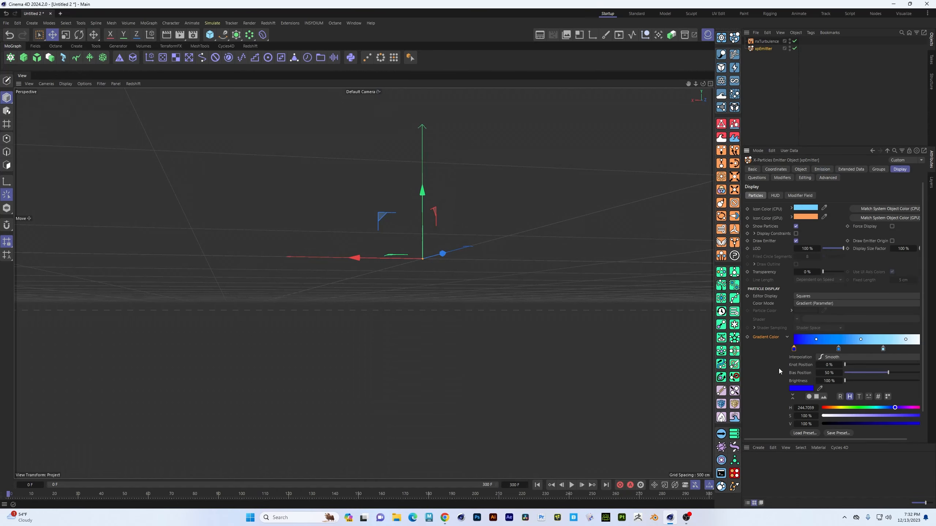
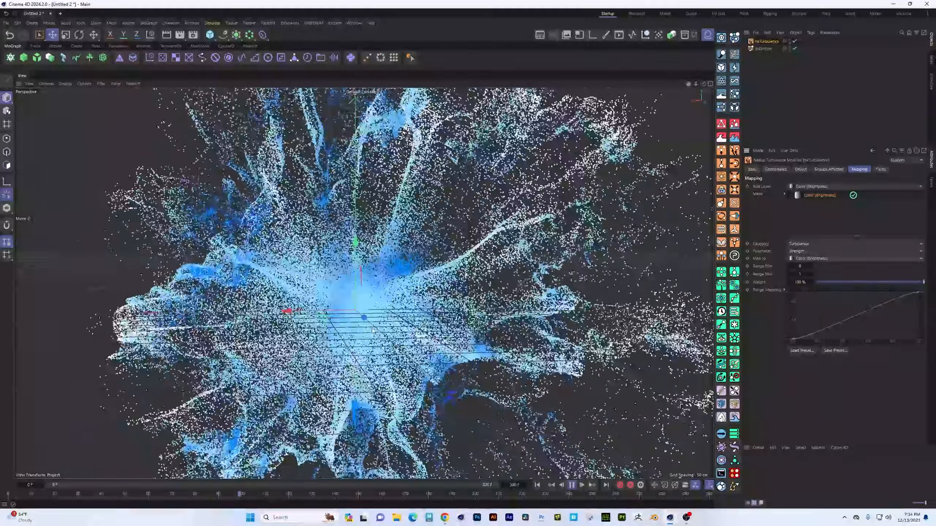
pyautogui.click(571, 485)
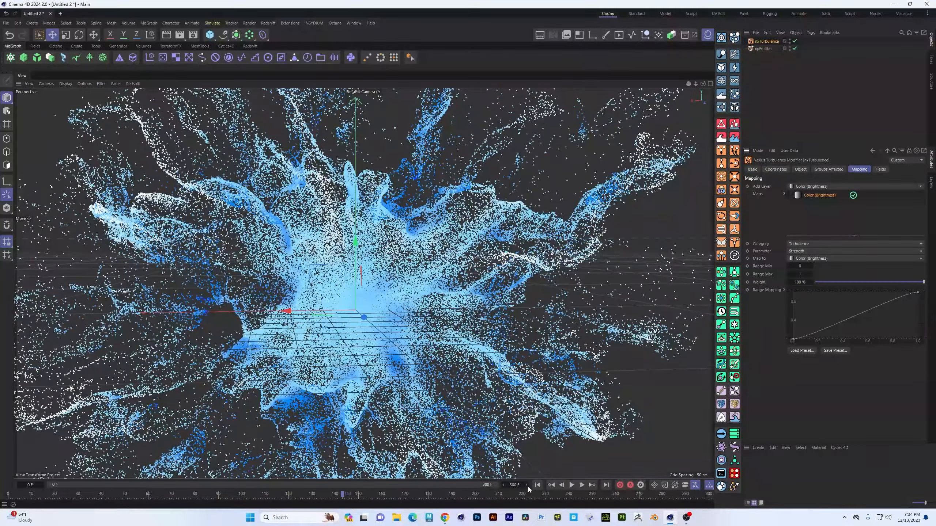
pyautogui.click(537, 485)
# Make the xpEmitter's gradient black to white by removing the middle blue knots and setting the first knot's V to 0%, and preview it.
pyautogui.click(763, 48)
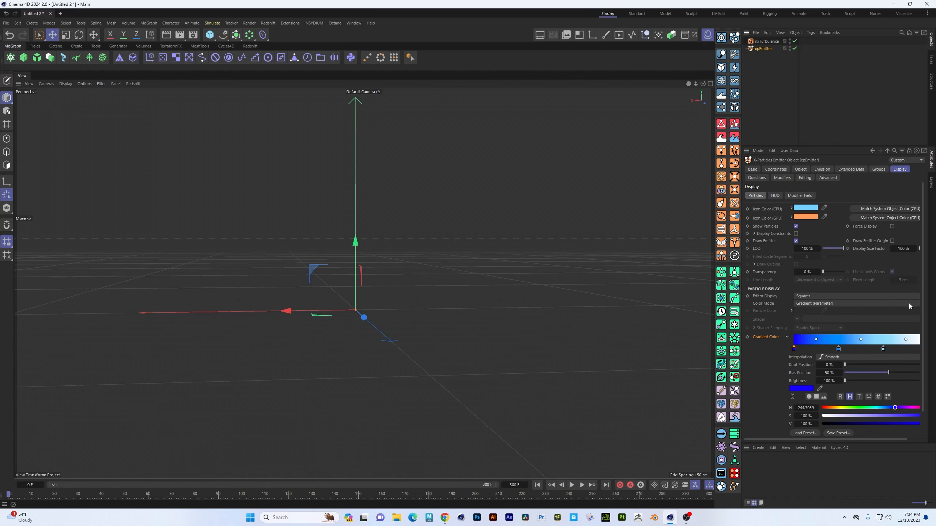
pyautogui.scroll(-1, 921, 354)
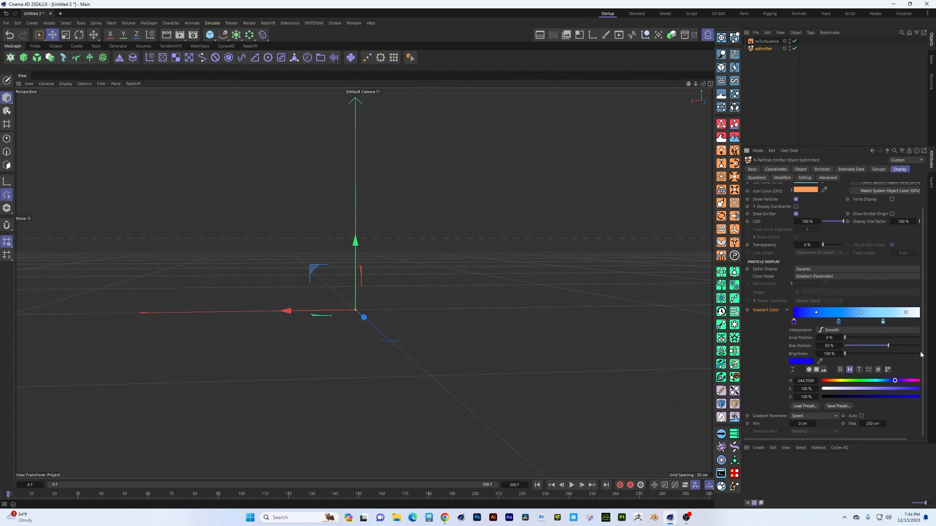
pyautogui.moveTo(838, 324); pyautogui.dragTo(883, 341)
pyautogui.click(794, 322)
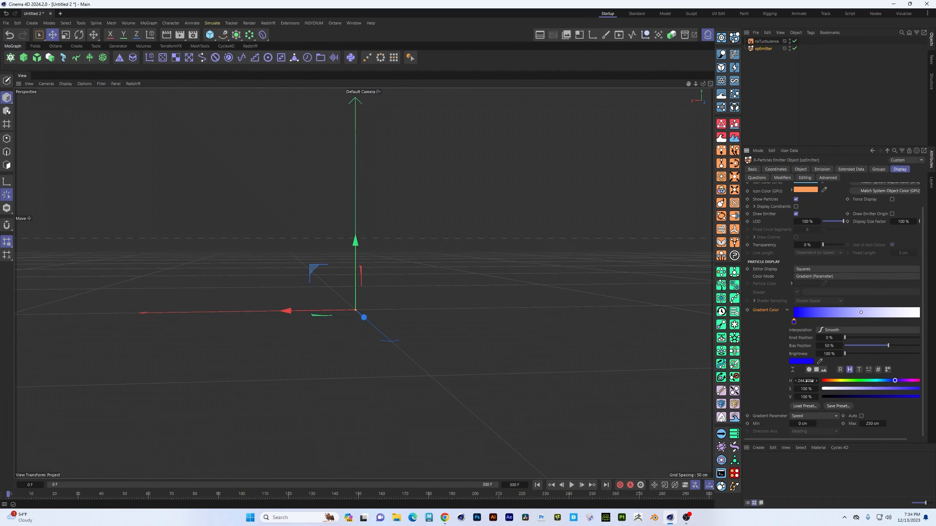
pyautogui.moveTo(919, 397); pyautogui.dragTo(824, 397)
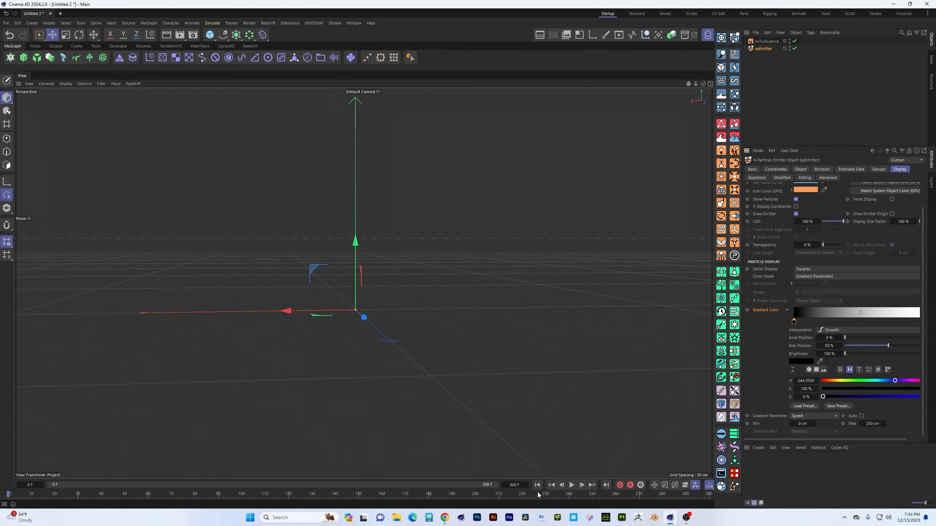
pyautogui.click(572, 486)
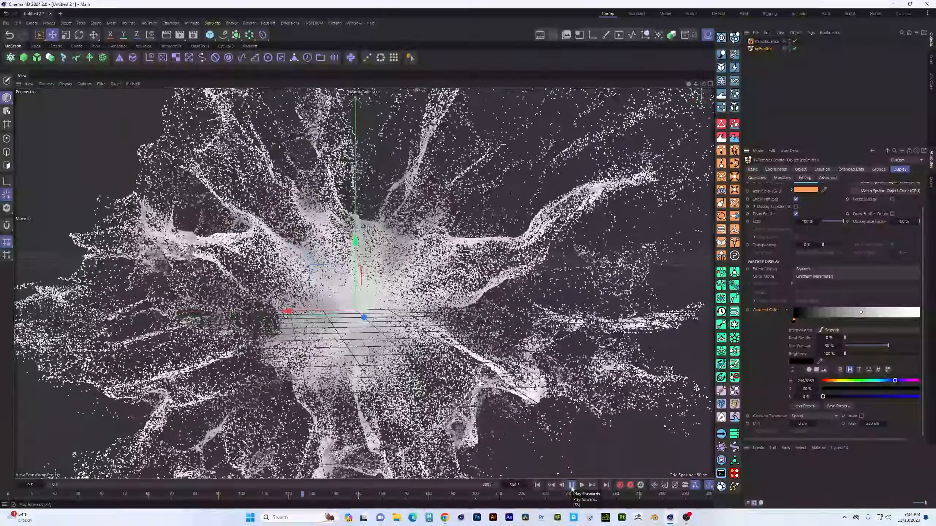
pyautogui.click(572, 485)
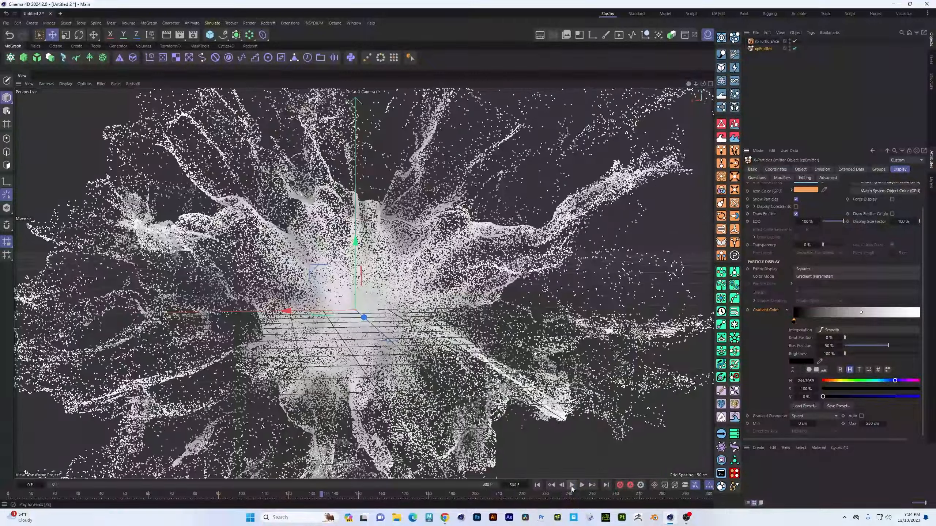
# Invert the range mapping curve of the nxTurbulence Color (Brightness) map so it falls from 1 to 0.
pyautogui.click(767, 41)
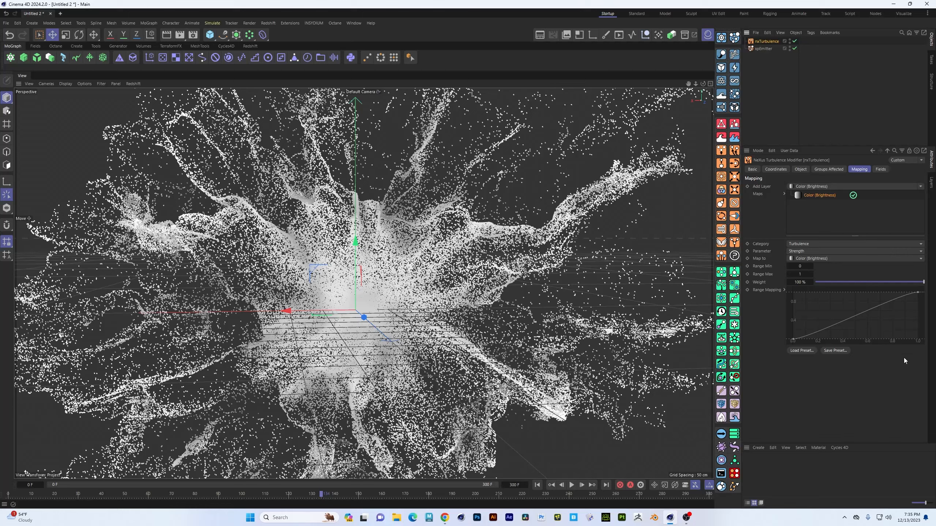
pyautogui.click(793, 340)
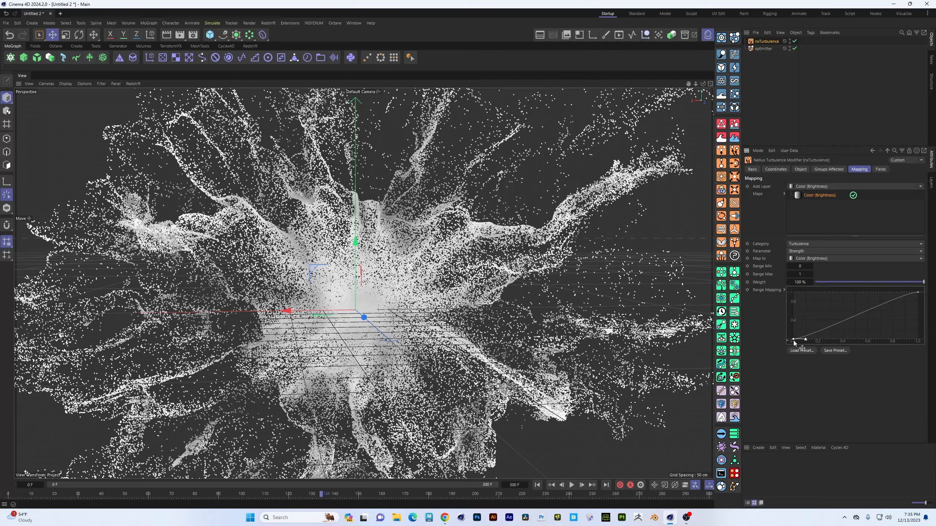
pyautogui.moveTo(794, 340); pyautogui.dragTo(773, 294)
pyautogui.moveTo(919, 293); pyautogui.dragTo(920, 340)
pyautogui.click(793, 293)
pyautogui.click(919, 340)
# Replay the simulation with the inverted brightness mapping and return to the first frame.
pyautogui.click(538, 486)
pyautogui.click(571, 485)
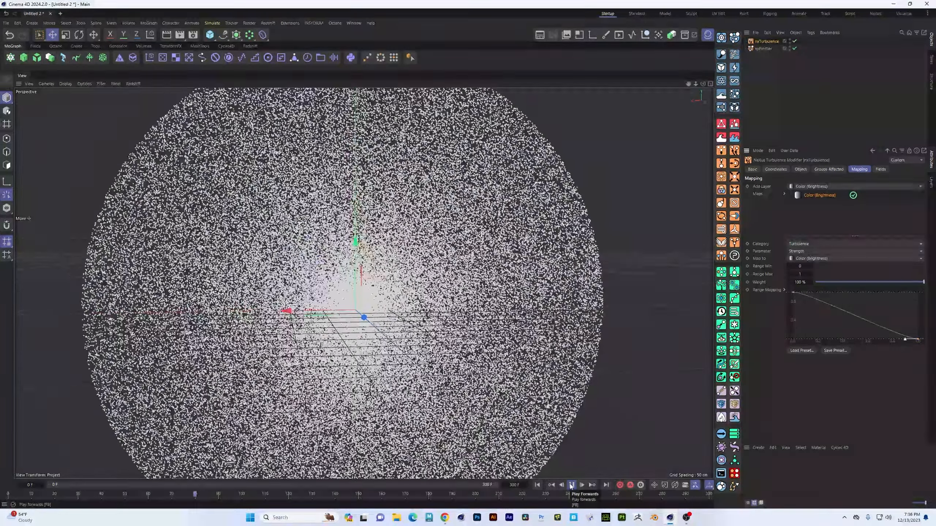
pyautogui.click(570, 486)
pyautogui.click(537, 486)
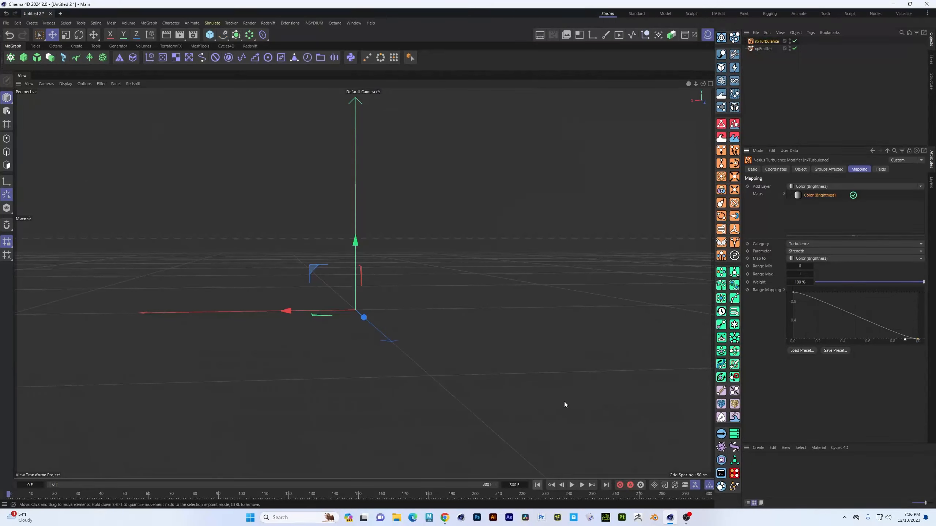
# Move the xpEmitter gradient's black knot to about 79.3% and play the simulation to inspect the particles, ending at the first frame.
pyautogui.click(762, 48)
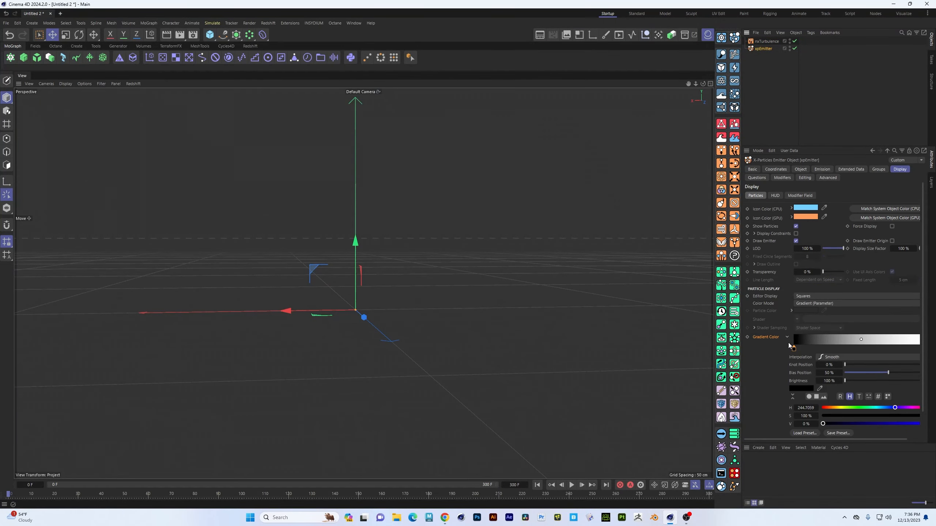
pyautogui.moveTo(792, 348); pyautogui.dragTo(900, 358)
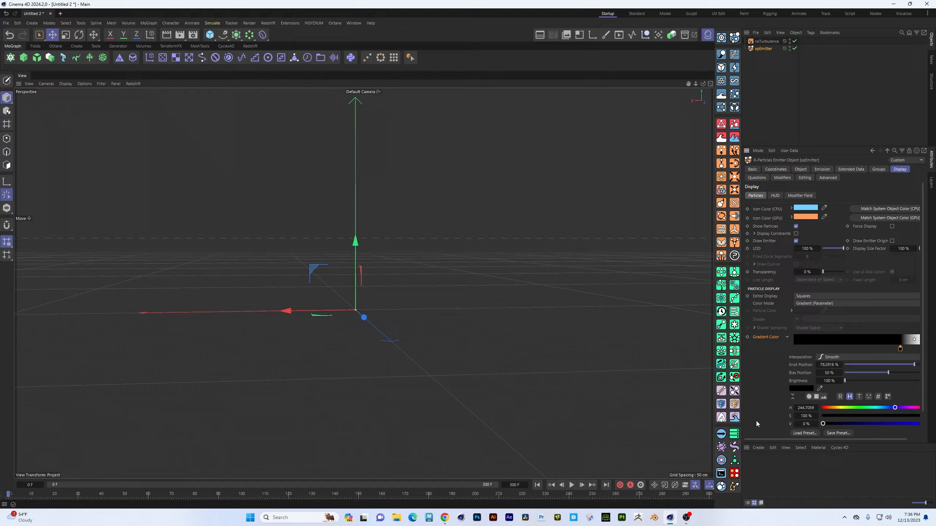
pyautogui.click(571, 485)
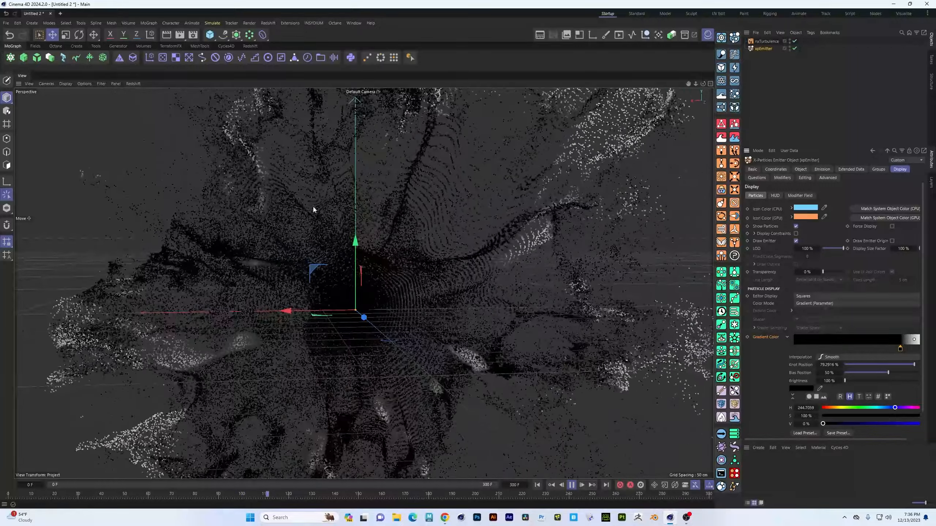
pyautogui.keyDown('alt'); pyautogui.moveTo(394, 265); pyautogui.dragTo(306, 265, button='right'); pyautogui.keyUp('alt')
pyautogui.keyDown('alt'); pyautogui.moveTo(370, 283); pyautogui.dragTo(463, 290, button='right'); pyautogui.keyUp('alt')
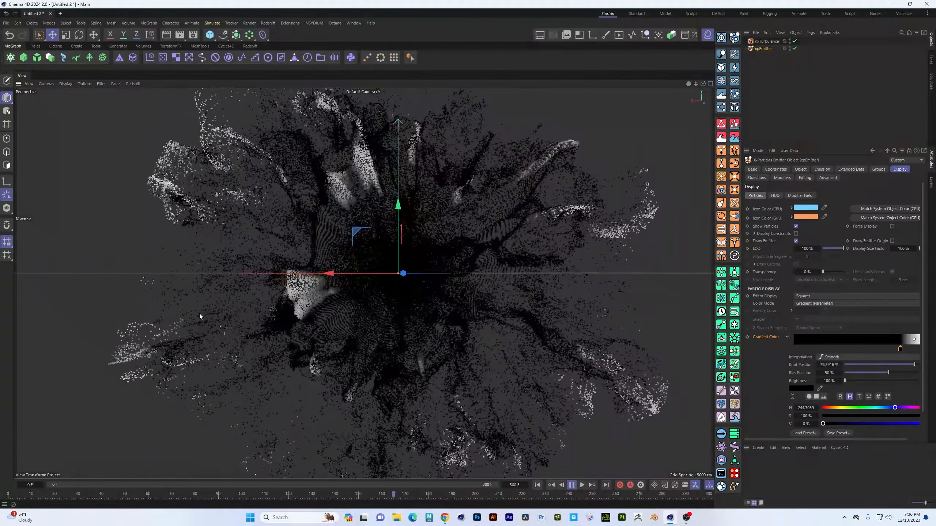
pyautogui.click(536, 486)
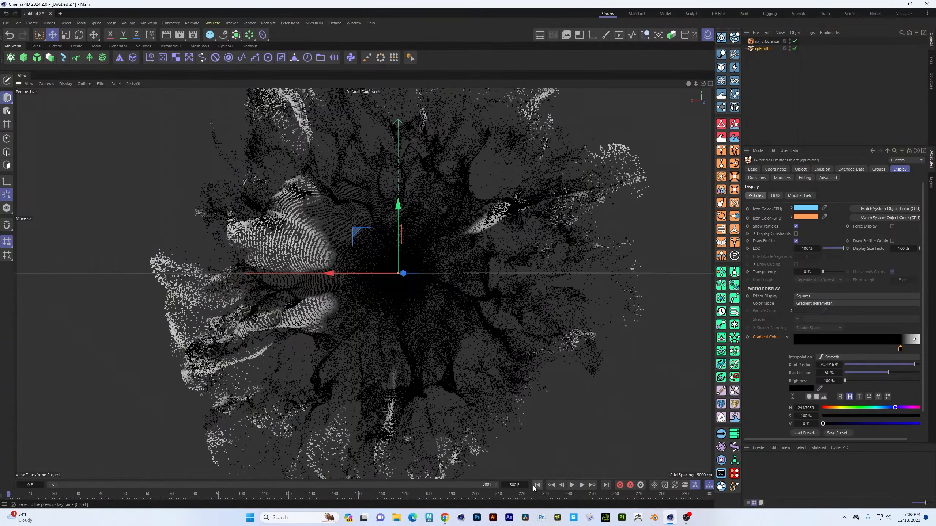
# Bend the nxTurbulence range mapping curve outward so it drops steeply toward its end, and preview the simulation.
pyautogui.click(767, 41)
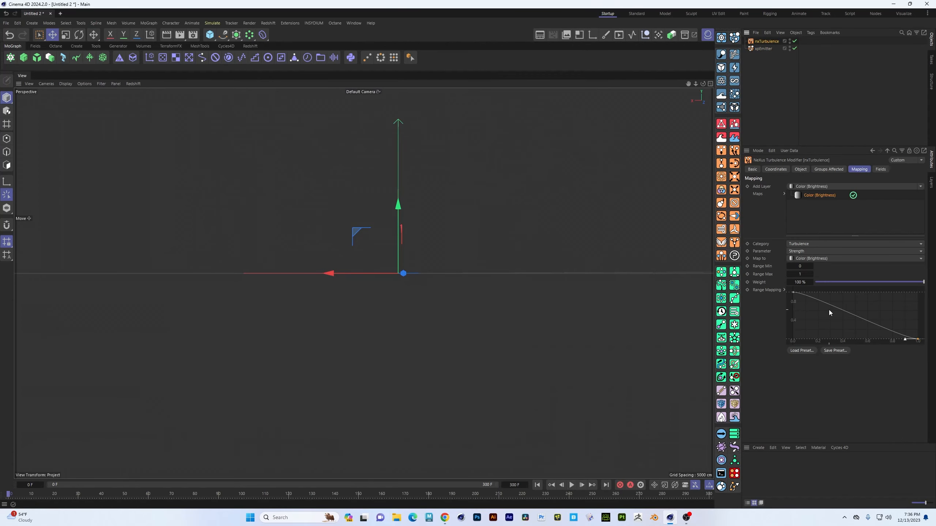
pyautogui.click(793, 292)
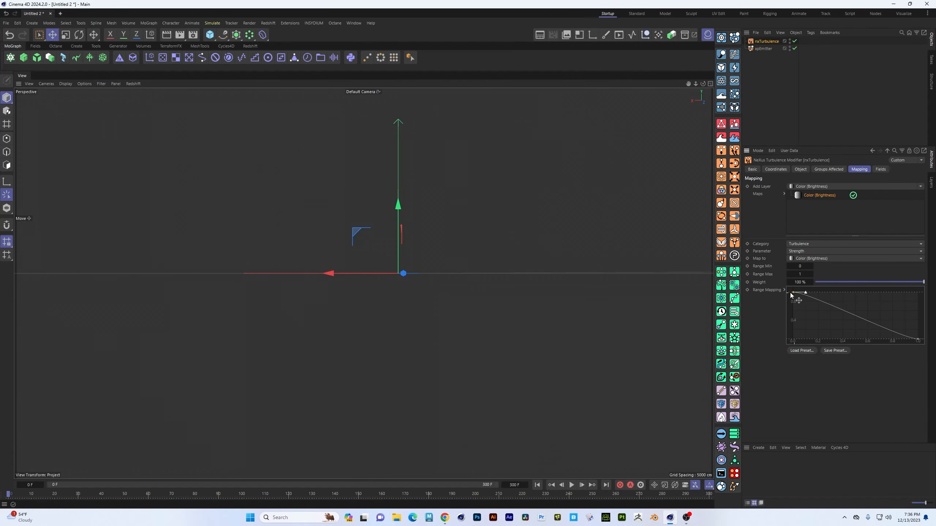
pyautogui.click(918, 339)
pyautogui.moveTo(905, 338); pyautogui.dragTo(918, 309)
pyautogui.click(793, 293)
pyautogui.click(572, 486)
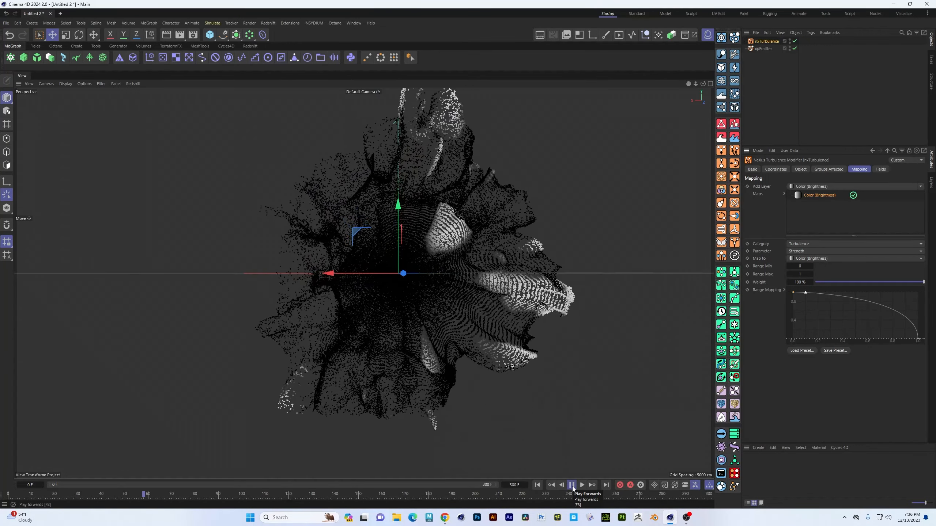
pyautogui.click(572, 486)
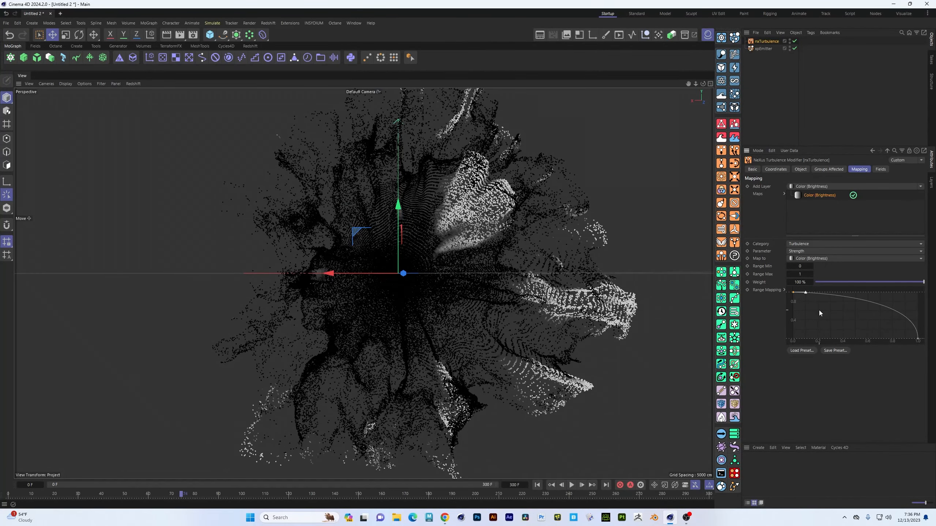
# Move the black knot of the xpEmitter's gradient to about 27.8% and replay the simulation from the first frame.
pyautogui.click(763, 48)
pyautogui.moveTo(901, 348); pyautogui.dragTo(831, 349)
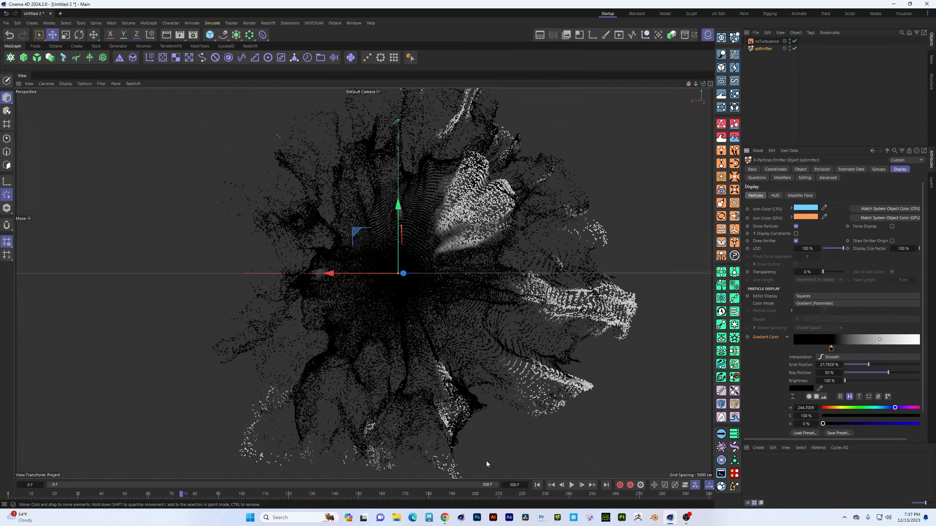
pyautogui.click(537, 485)
pyautogui.click(572, 485)
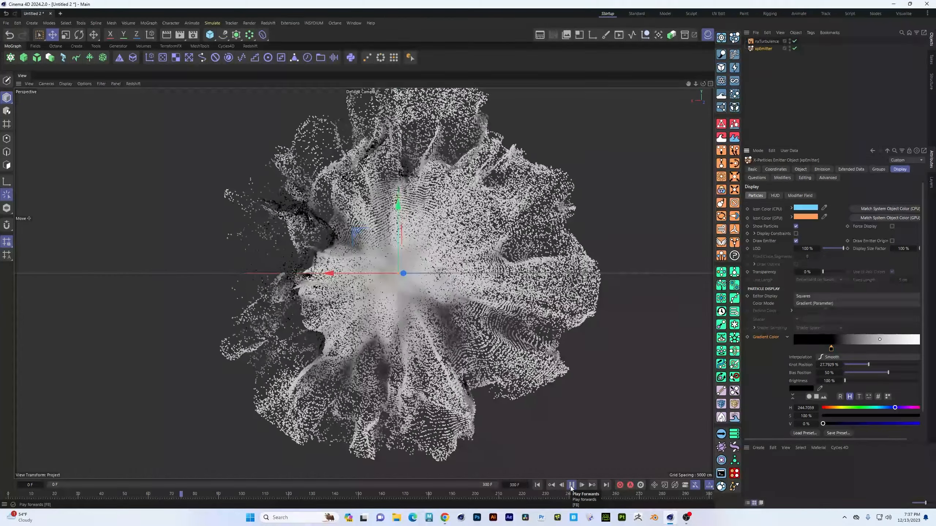
pyautogui.click(571, 486)
# Set the xpEmitter gradient's black knot to about 60.5% and replay the simulation, viewing the particles from several angles before stopping.
pyautogui.moveTo(831, 349); pyautogui.dragTo(876, 349)
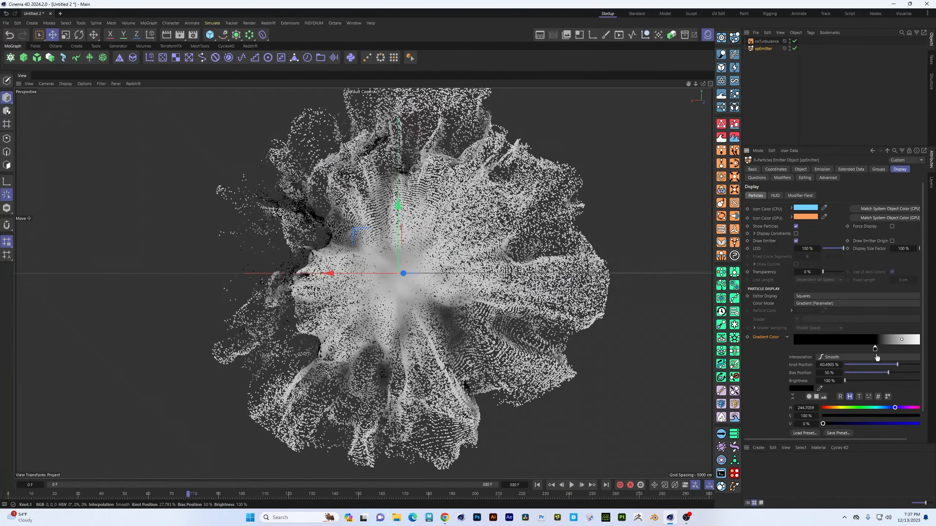
pyautogui.click(537, 485)
pyautogui.click(571, 485)
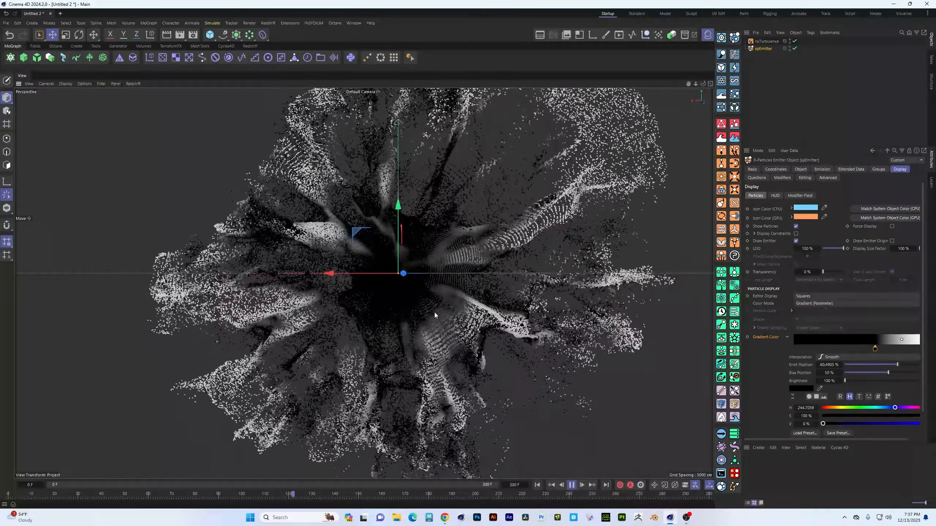
pyautogui.keyDown('alt'); pyautogui.moveTo(434, 312); pyautogui.dragTo(334, 322, button='right'); pyautogui.keyUp('alt')
pyautogui.keyDown('alt'); pyautogui.moveTo(435, 319); pyautogui.dragTo(439, 341); pyautogui.keyUp('alt')
pyautogui.keyDown('alt'); pyautogui.moveTo(436, 327); pyautogui.dragTo(463, 331, button='right'); pyautogui.keyUp('alt')
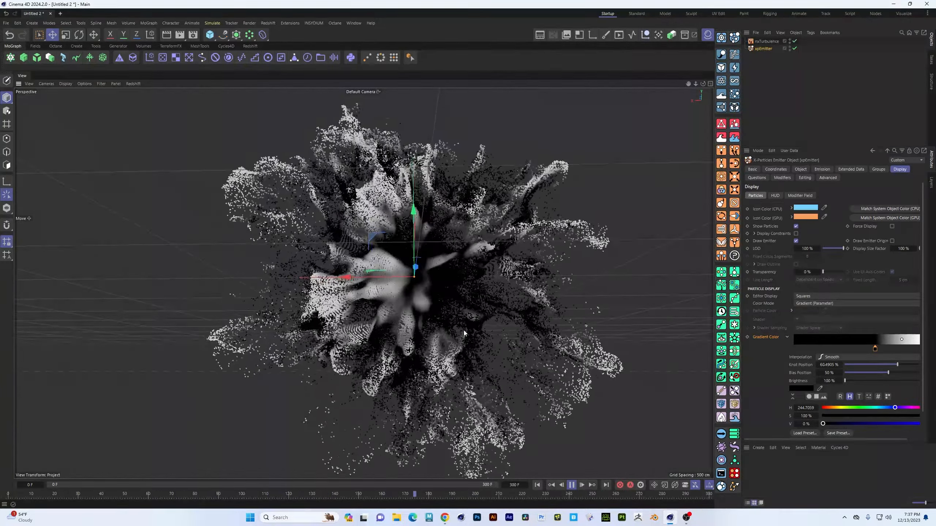
pyautogui.keyDown('alt'); pyautogui.moveTo(463, 331); pyautogui.dragTo(457, 336); pyautogui.keyUp('alt')
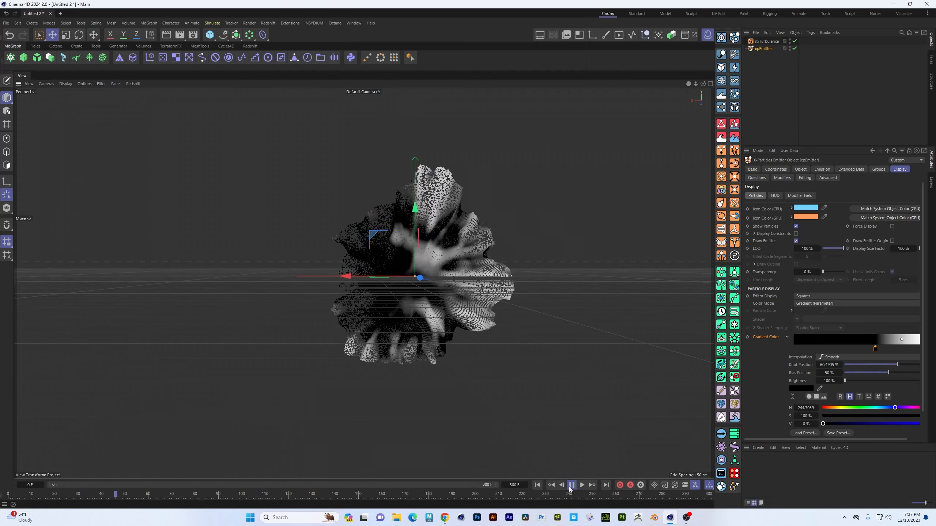
pyautogui.click(573, 486)
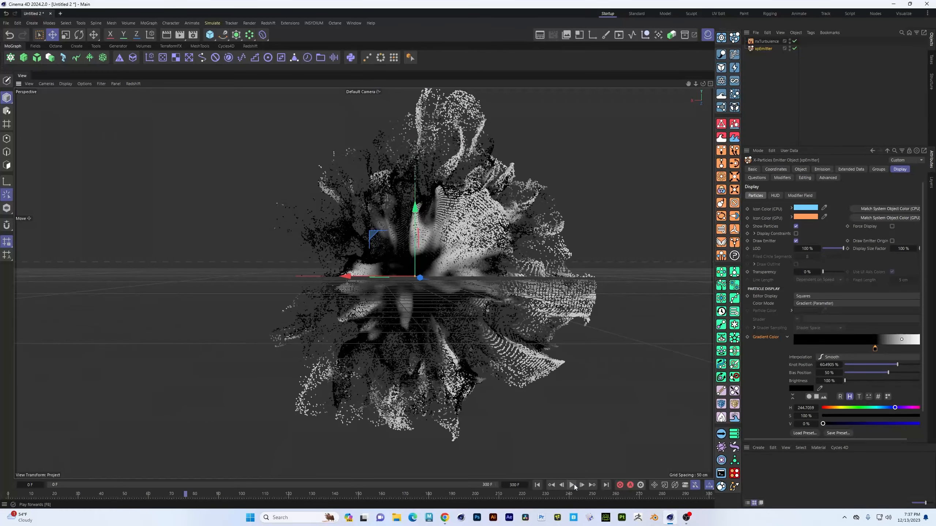
# Apply a linear spline preset to the range mapping curve of the nxTurbulence Color (Brightness) map.
pyautogui.click(762, 42)
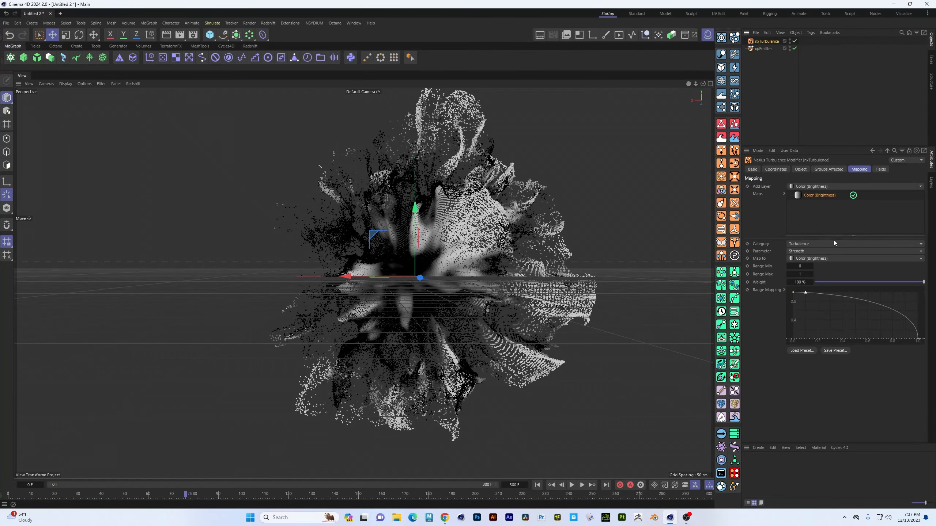
pyautogui.click(918, 340)
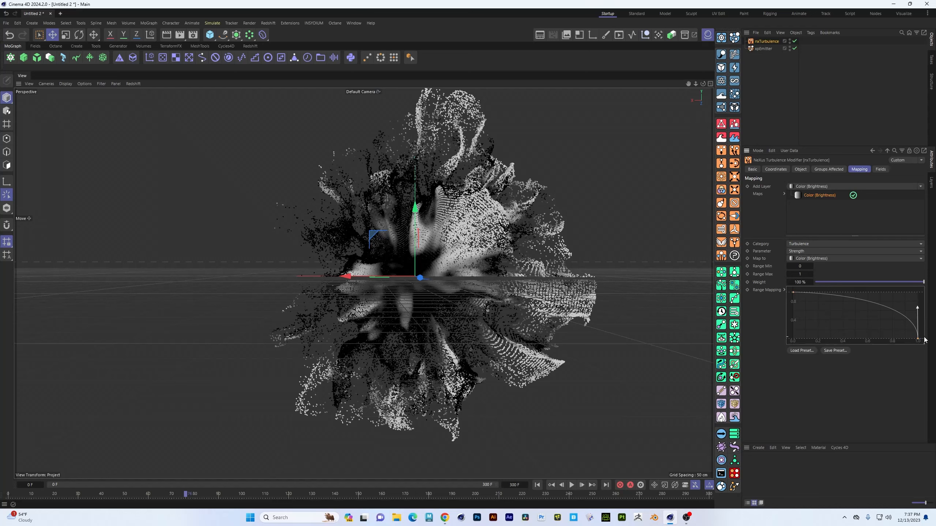
pyautogui.rightClick(919, 342)
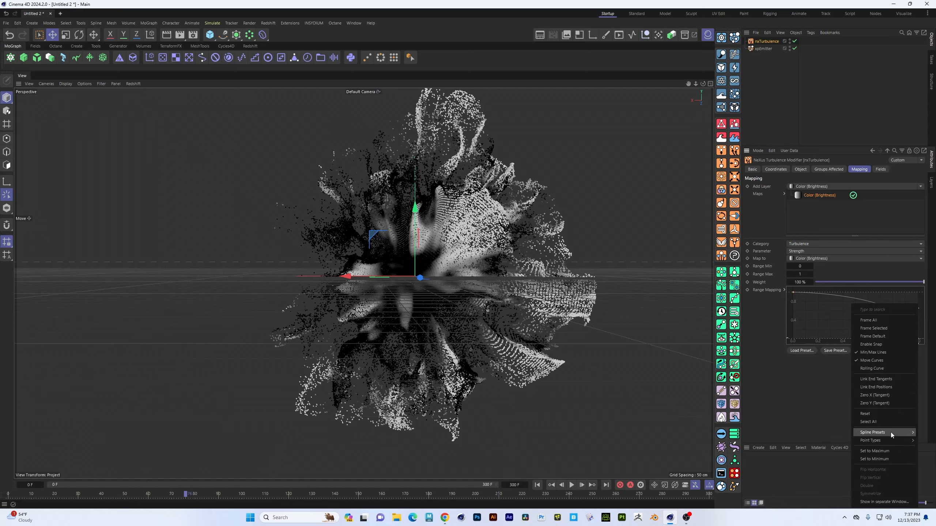
pyautogui.click(844, 435)
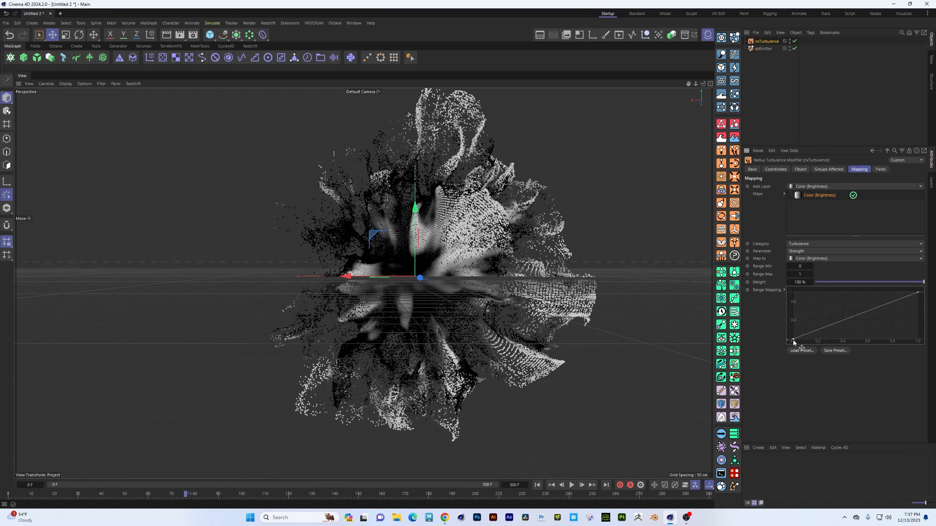
# Reshape the range mapping curve to stay at maximum until just before its end and drop sharply to zero, and replay the simulation.
pyautogui.moveTo(793, 340); pyautogui.dragTo(771, 292)
pyautogui.moveTo(918, 294); pyautogui.dragTo(930, 337)
pyautogui.moveTo(896, 334); pyautogui.dragTo(905, 294)
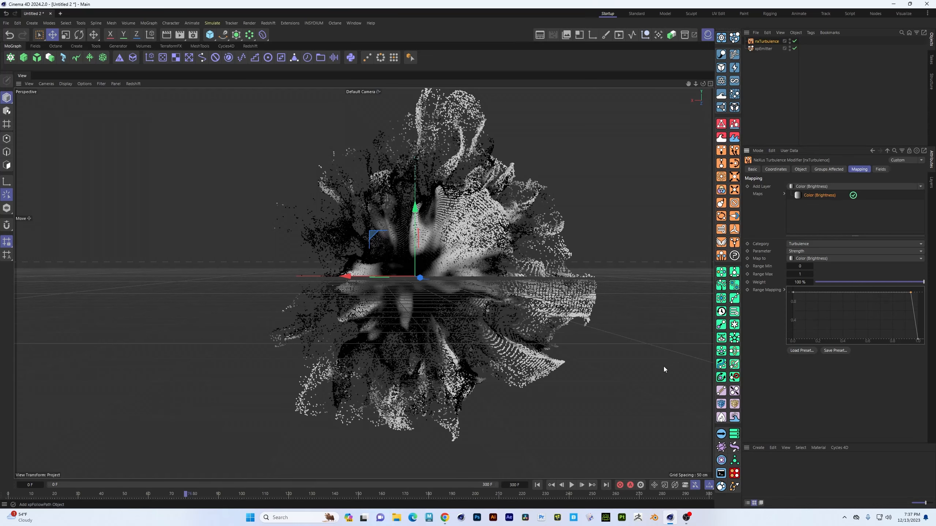
pyautogui.click(537, 486)
pyautogui.click(572, 485)
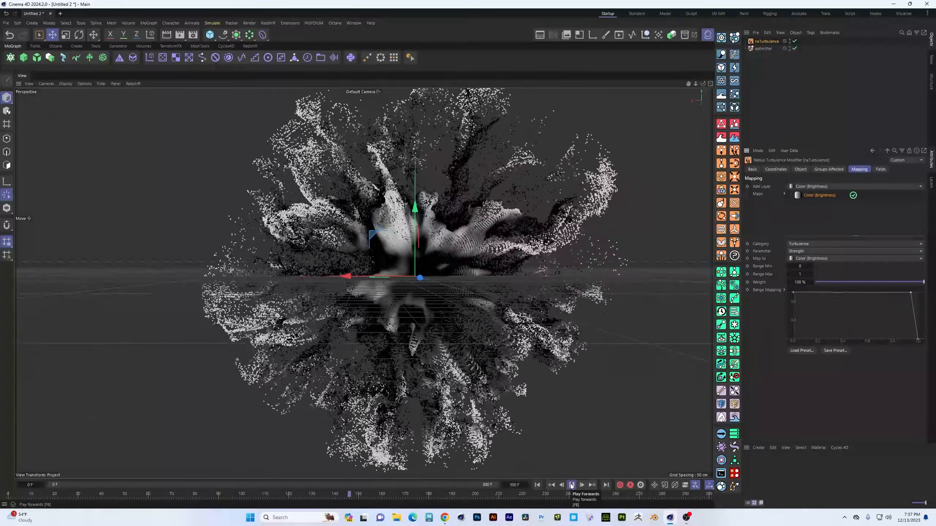
# Steepen the drop at the end of the Color (Brightness) range mapping curve, replay the simulation, and return to the first frame.
pyautogui.click(571, 488)
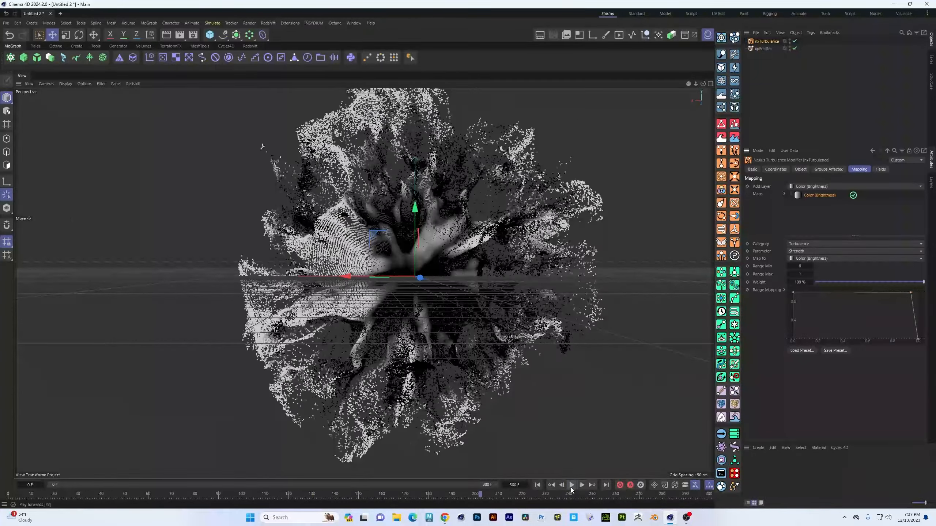
pyautogui.moveTo(790, 293); pyautogui.dragTo(776, 353)
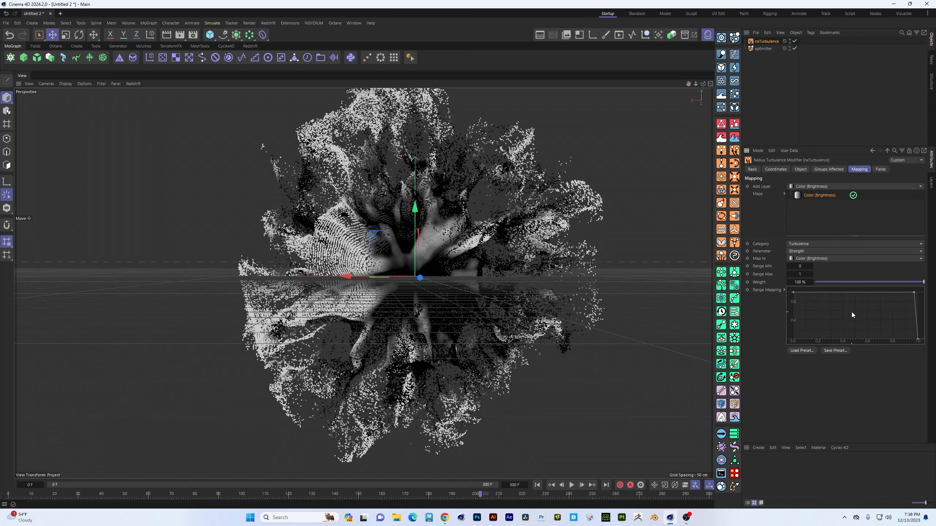
pyautogui.click(536, 486)
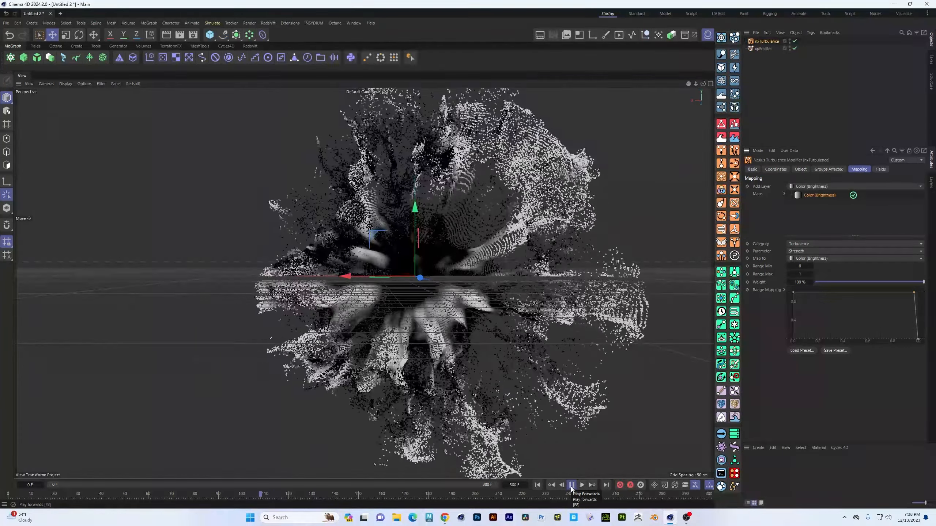
pyautogui.click(572, 485)
pyautogui.click(537, 486)
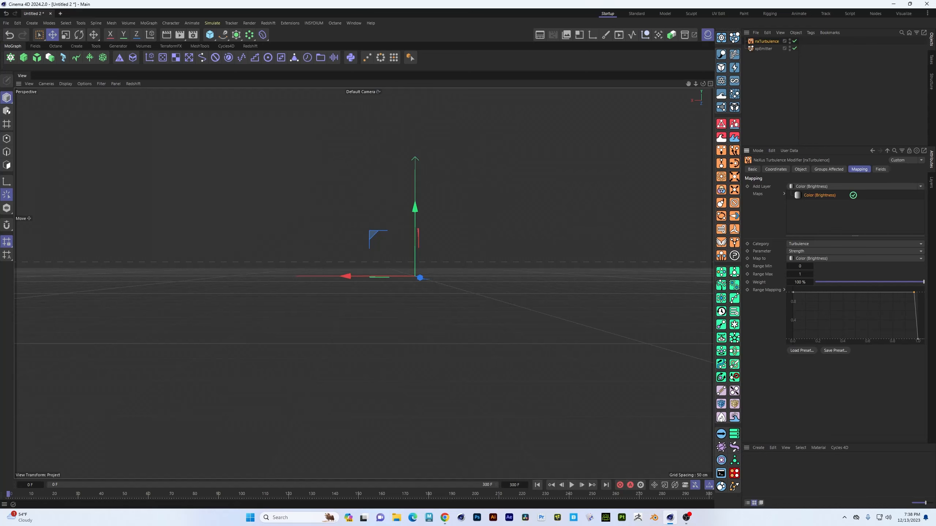
# Set the xpEmitter's color mode to Gradient (Random) and replay the simulation, viewing the particles from another angle.
pyautogui.click(763, 48)
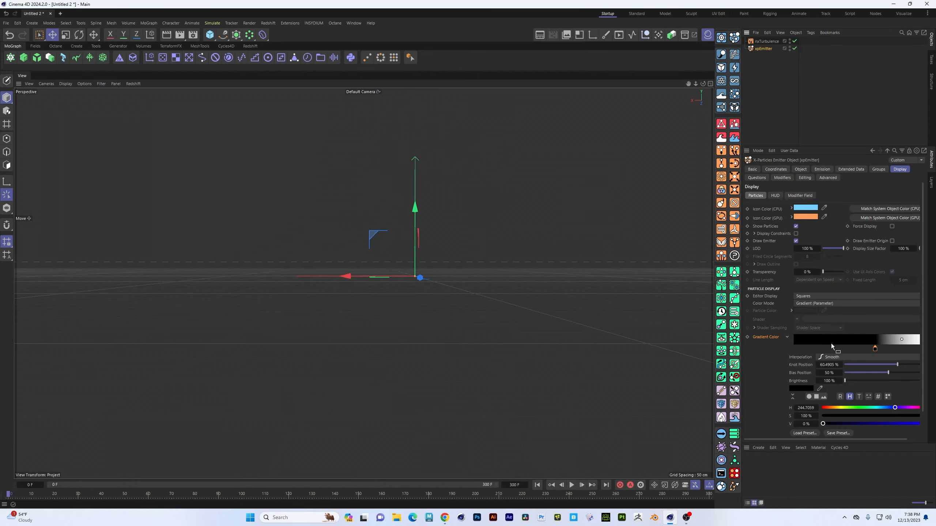
pyautogui.click(844, 302)
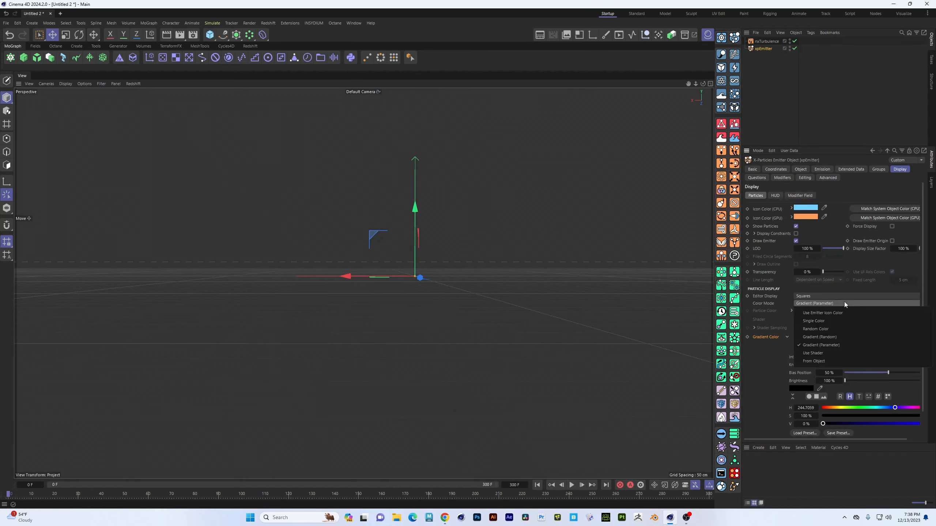
pyautogui.click(820, 338)
pyautogui.scroll(-2, 896, 324)
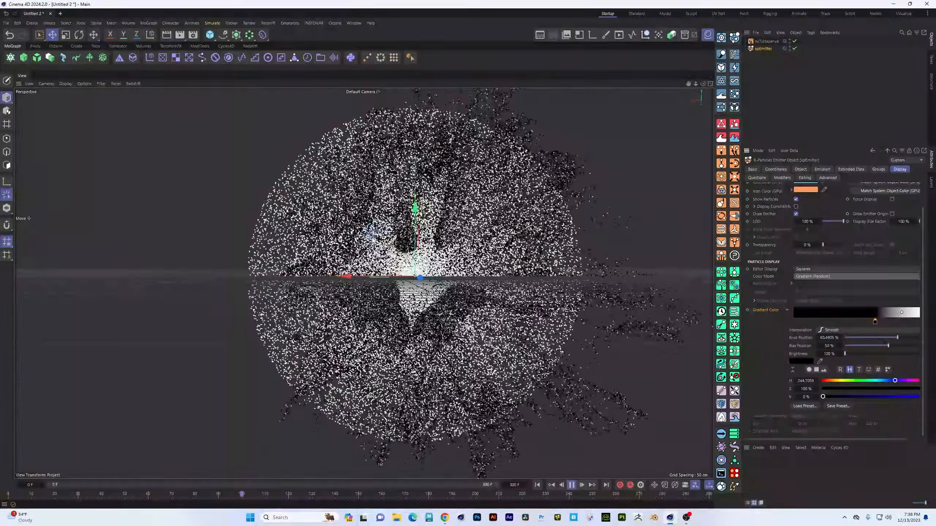
pyautogui.keyDown('alt'); pyautogui.moveTo(358, 254); pyautogui.dragTo(377, 271); pyautogui.keyUp('alt')
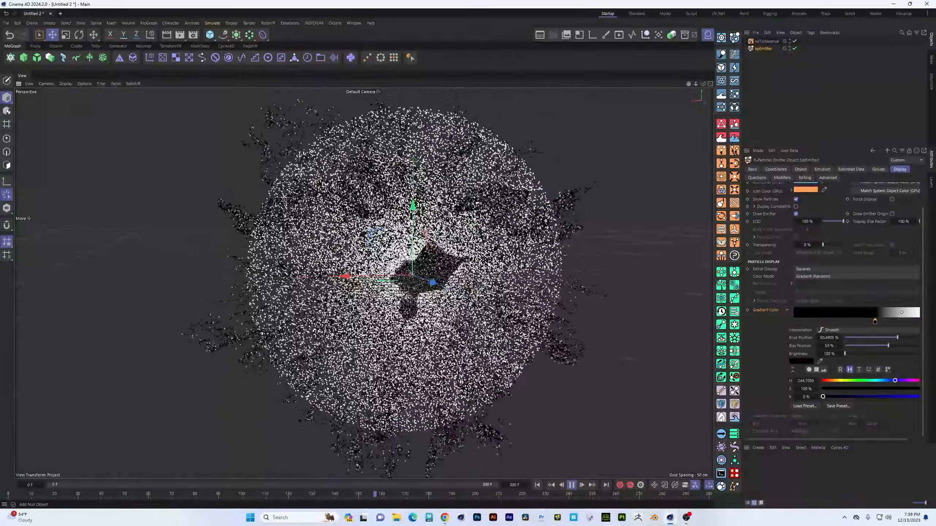
# Move the upper knot of nxTurbulence's range mapping curve even closer to the end and inspect the running particles from the side and front.
pyautogui.click(759, 41)
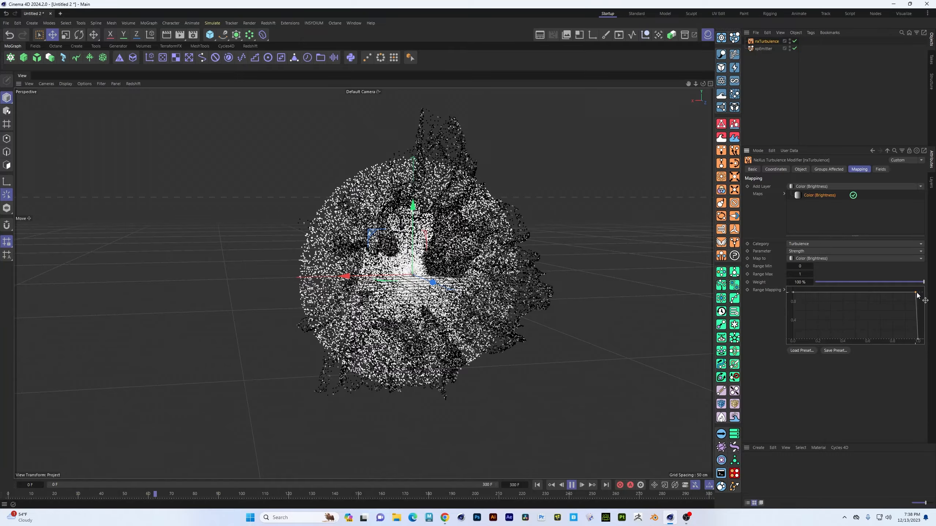
pyautogui.moveTo(320, 319)
pyautogui.keyDown('alt'); pyautogui.mouseDown()
pyautogui.moveTo(446, 317)
pyautogui.moveTo(353, 312)
pyautogui.moveTo(373, 308)
pyautogui.moveTo(361, 306)
pyautogui.moveTo(330, 314)
pyautogui.mouseUp(); pyautogui.keyUp('alt')
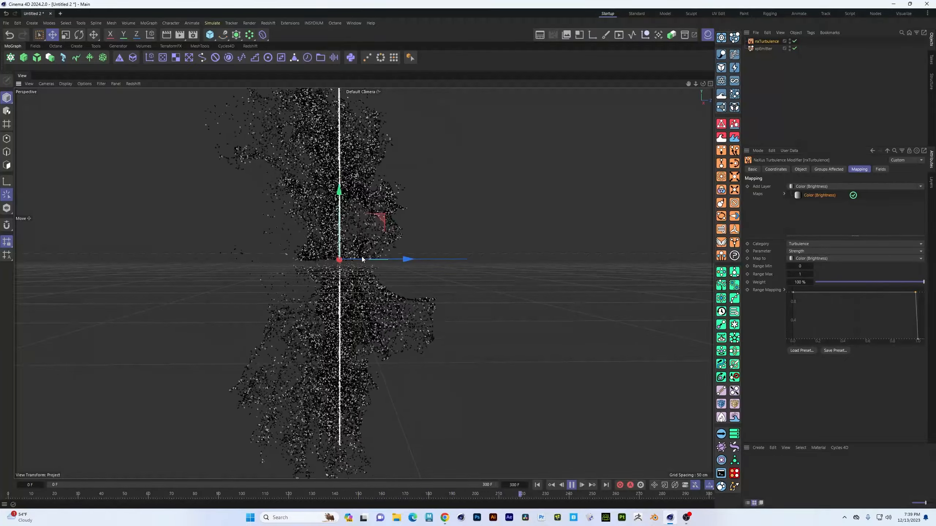
pyautogui.keyDown('alt'); pyautogui.moveTo(485, 299); pyautogui.dragTo(308, 312); pyautogui.keyUp('alt')
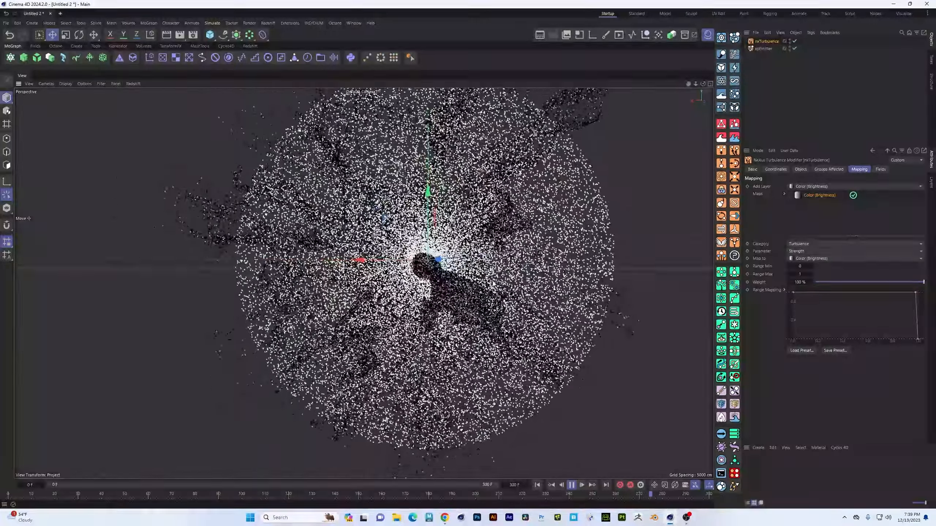
pyautogui.keyDown('alt'); pyautogui.moveTo(430, 262); pyautogui.dragTo(386, 297, button='middle'); pyautogui.keyUp('alt')
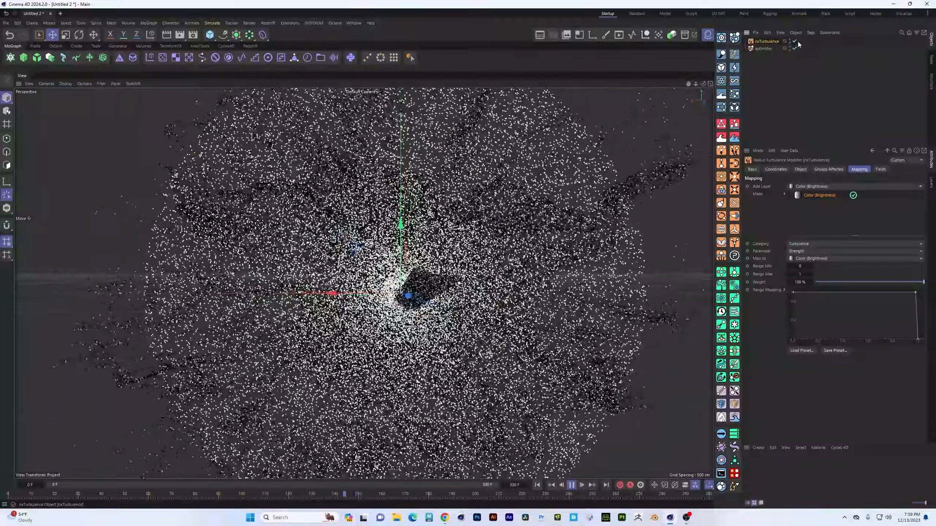
# Disable nxTurbulence temporarily to compare the particle motion without it, and re-enable it while the simulation plays.
pyautogui.scroll(-5, 462, 294)
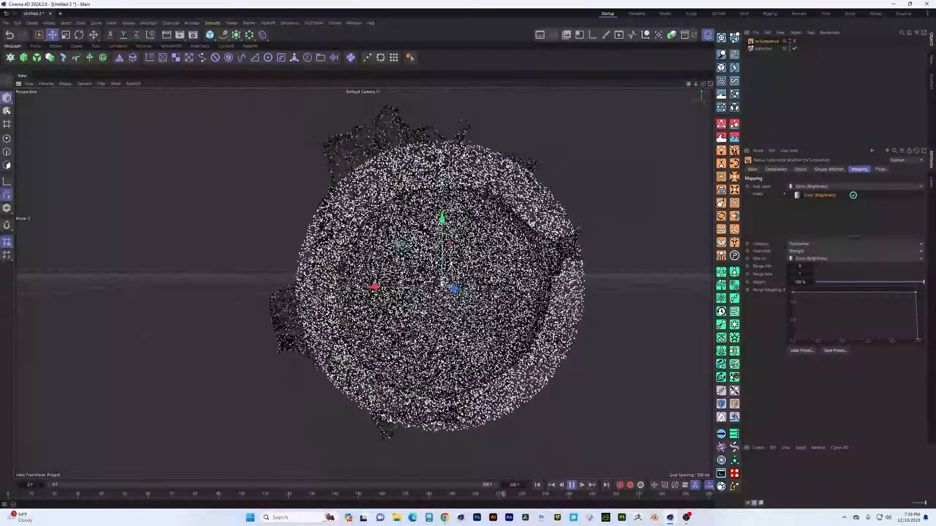
pyautogui.keyDown('alt'); pyautogui.moveTo(456, 291); pyautogui.dragTo(433, 281); pyautogui.keyUp('alt')
pyautogui.scroll(2, 450, 284)
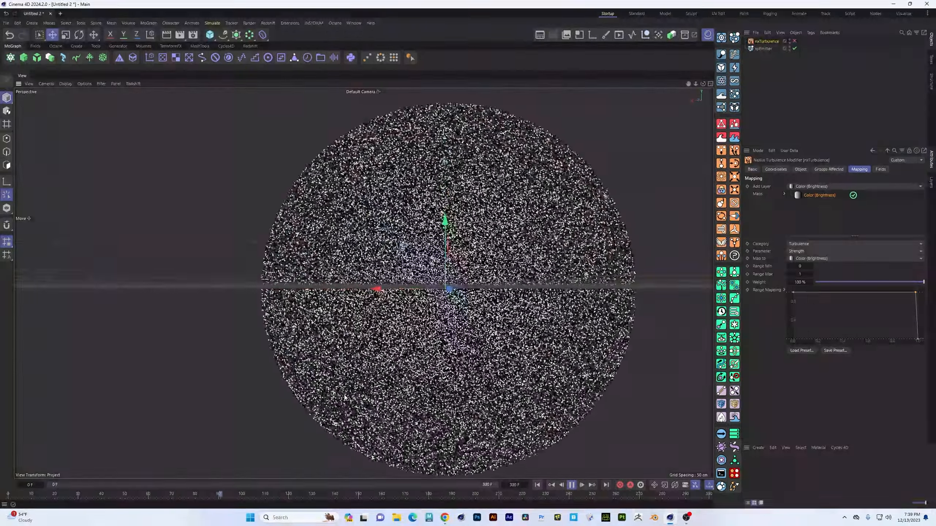
pyautogui.keyDown('alt'); pyautogui.moveTo(385, 354); pyautogui.dragTo(401, 367); pyautogui.keyUp('alt')
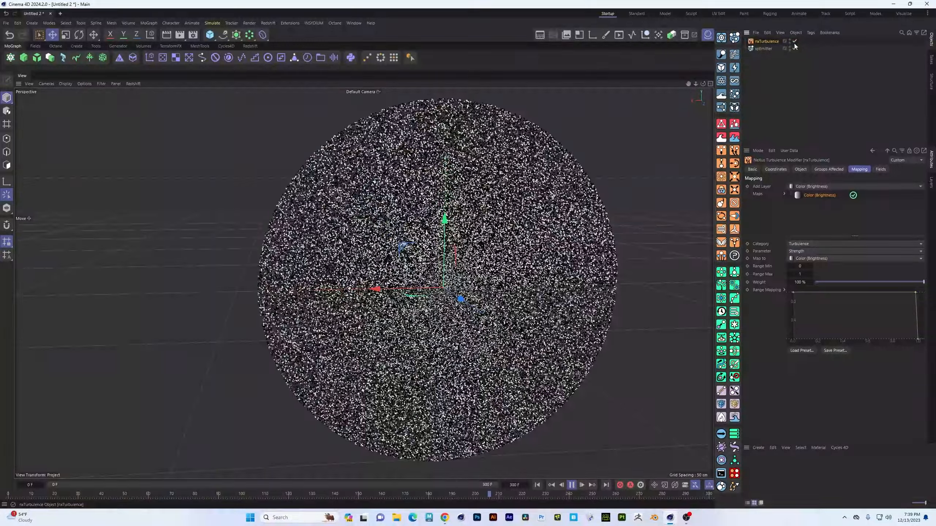
pyautogui.click(794, 41)
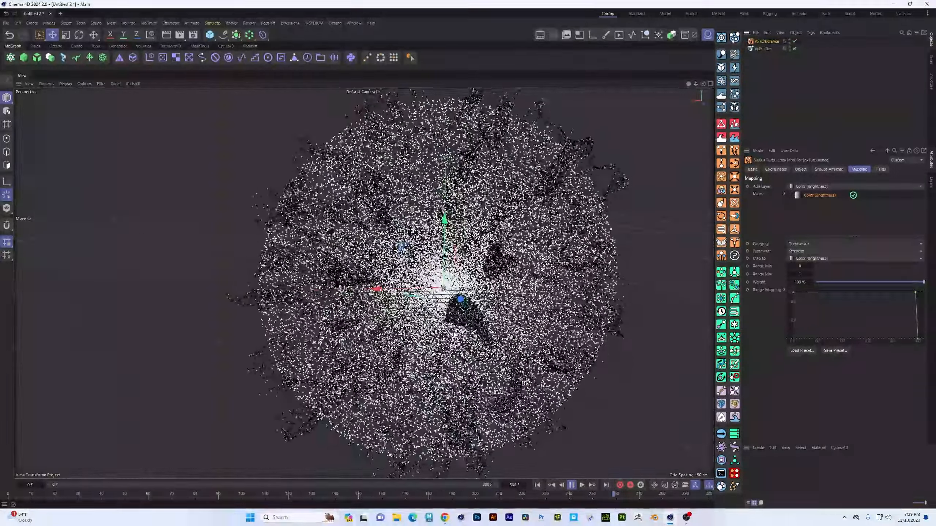
pyautogui.keyDown('alt'); pyautogui.moveTo(341, 350); pyautogui.dragTo(378, 340); pyautogui.keyUp('alt')
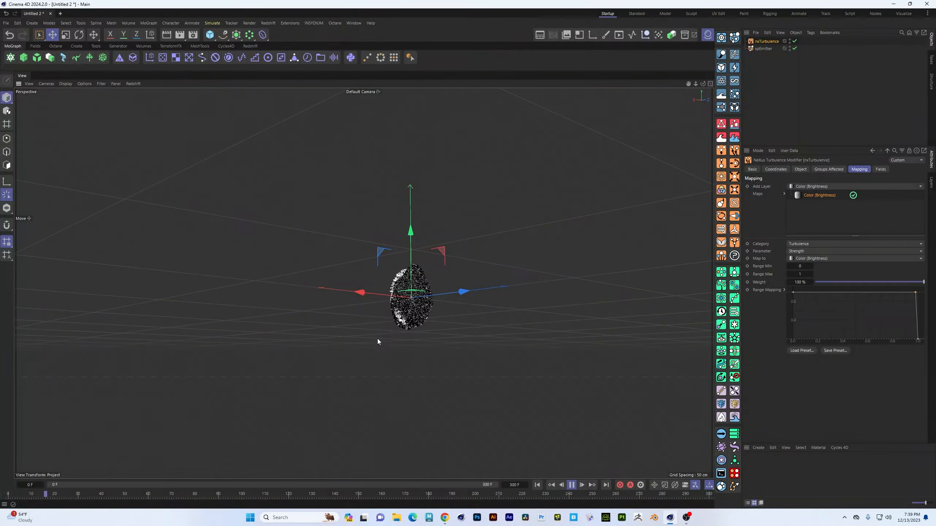
# Move the black knot of the xpEmitter's gradient to about 84.7% and replay the simulation, viewing it from several angles before stopping.
pyautogui.click(773, 51)
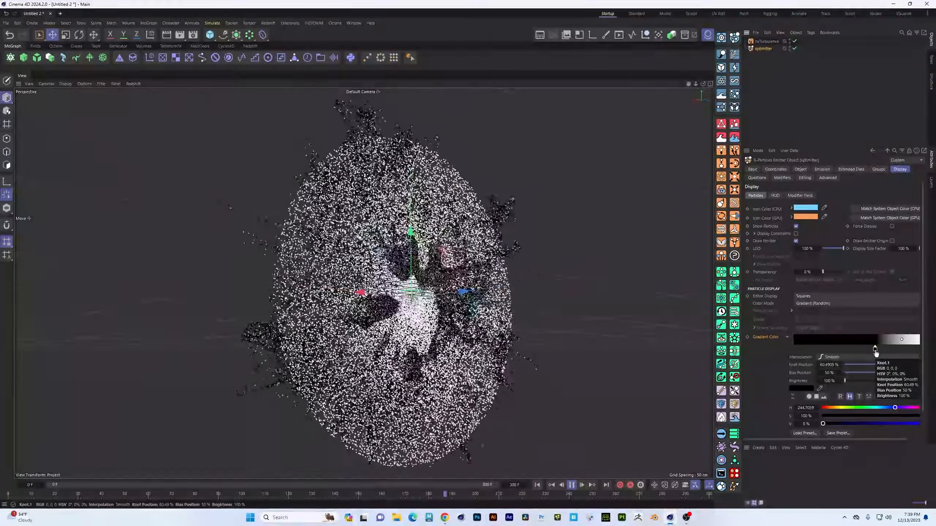
pyautogui.moveTo(876, 349); pyautogui.dragTo(902, 349)
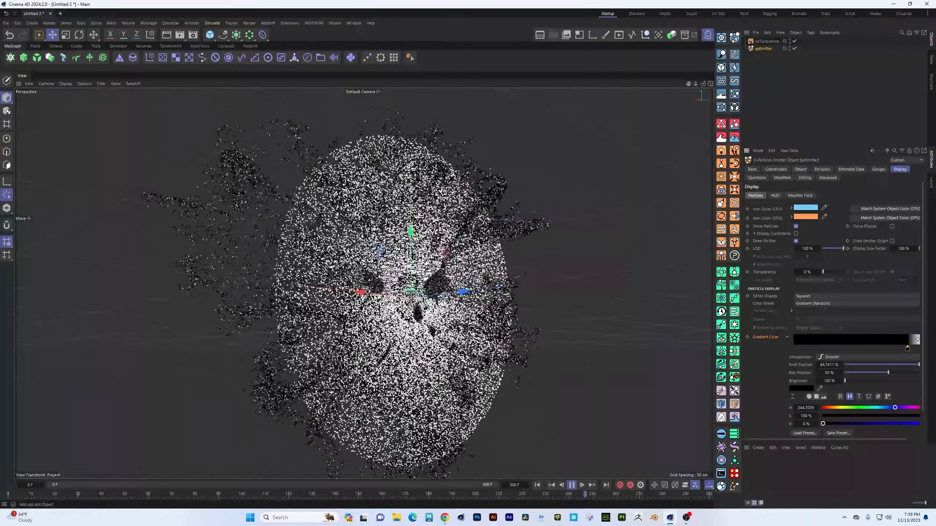
pyautogui.click(537, 486)
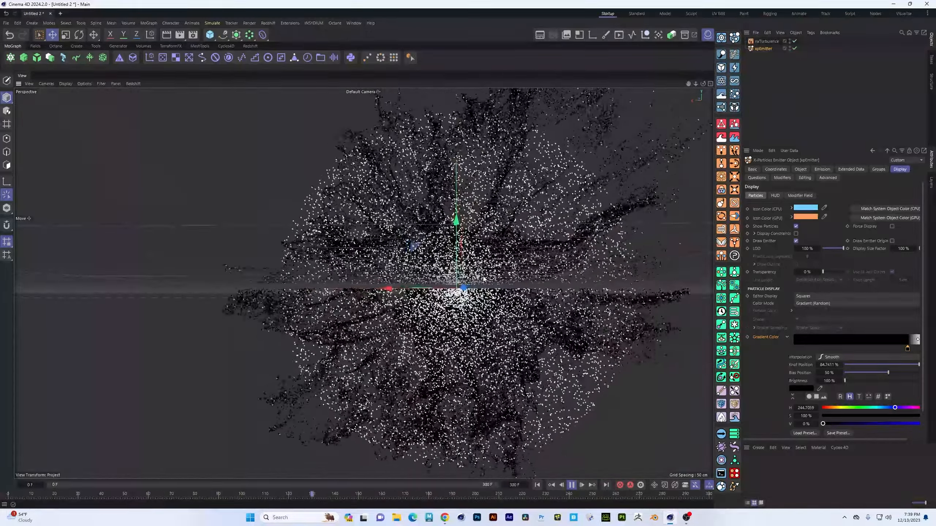
pyautogui.keyDown('alt'); pyautogui.moveTo(464, 281); pyautogui.dragTo(451, 232); pyautogui.keyUp('alt')
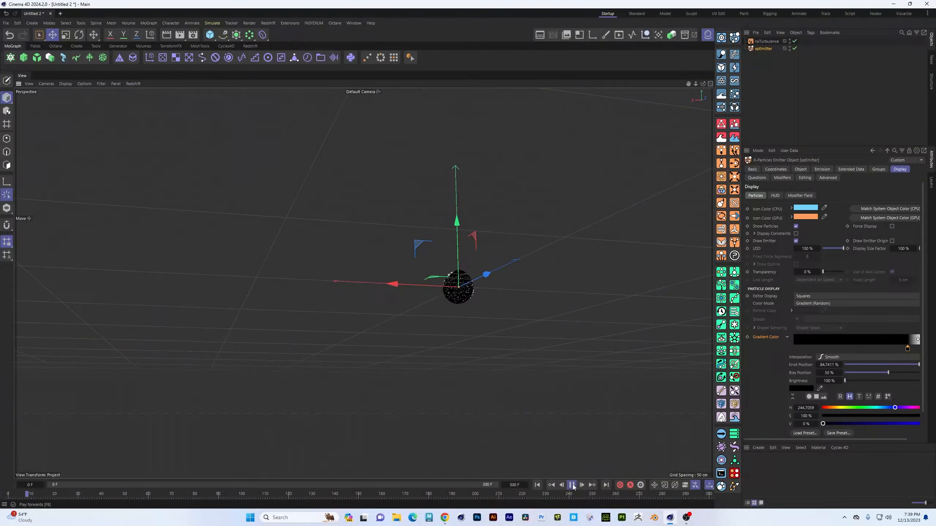
pyautogui.click(572, 485)
pyautogui.keyDown('alt'); pyautogui.moveTo(370, 254); pyautogui.dragTo(438, 319); pyautogui.keyUp('alt')
pyautogui.keyDown('alt'); pyautogui.moveTo(450, 303); pyautogui.dragTo(360, 307, button='middle'); pyautogui.keyUp('alt')
pyautogui.scroll(3, 393, 300)
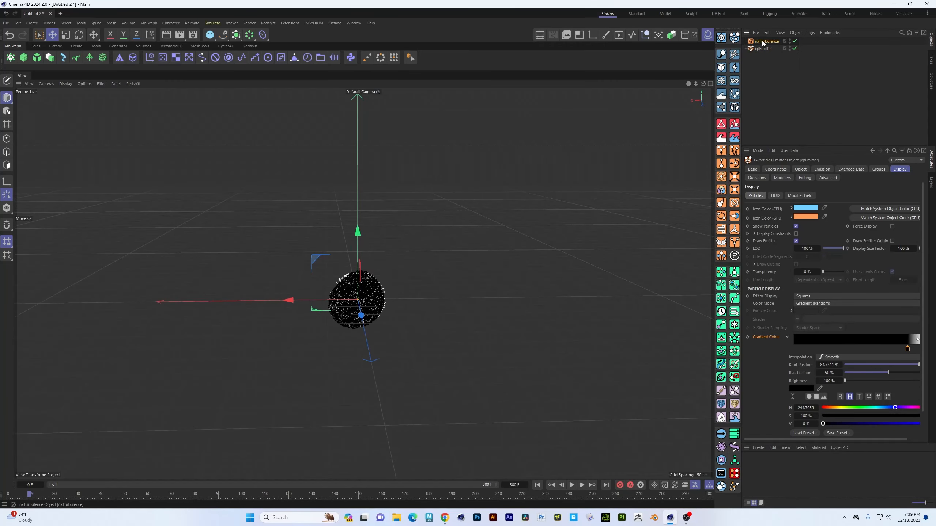
# Delete the Color (Brightness) map from nxTurbulence's mapping.
pyautogui.click(763, 41)
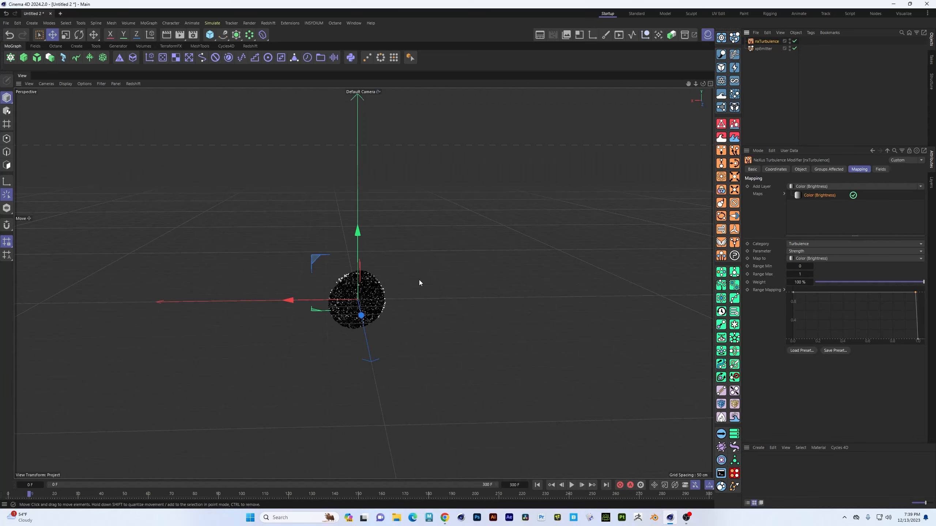
pyautogui.keyDown('alt'); pyautogui.moveTo(335, 261); pyautogui.dragTo(574, 253); pyautogui.keyUp('alt')
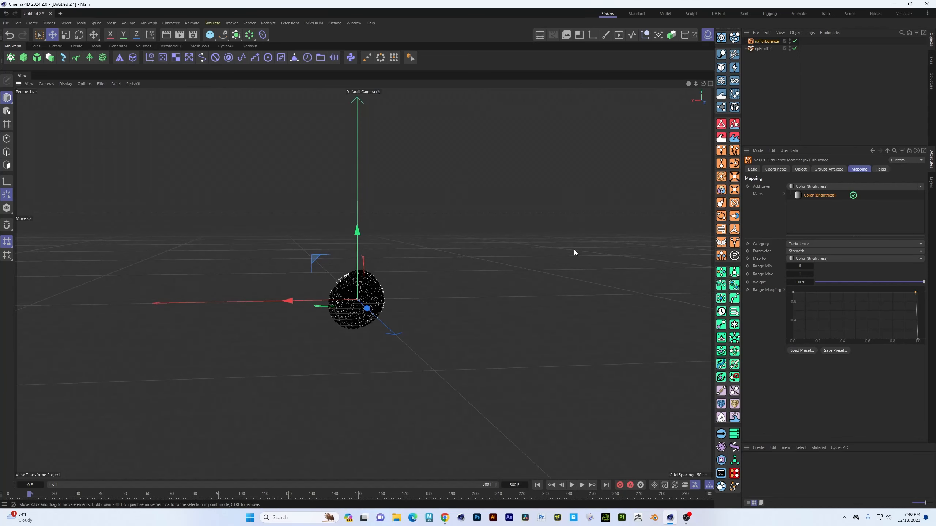
pyautogui.keyDown('alt'); pyautogui.moveTo(275, 344); pyautogui.dragTo(686, 301); pyautogui.keyUp('alt')
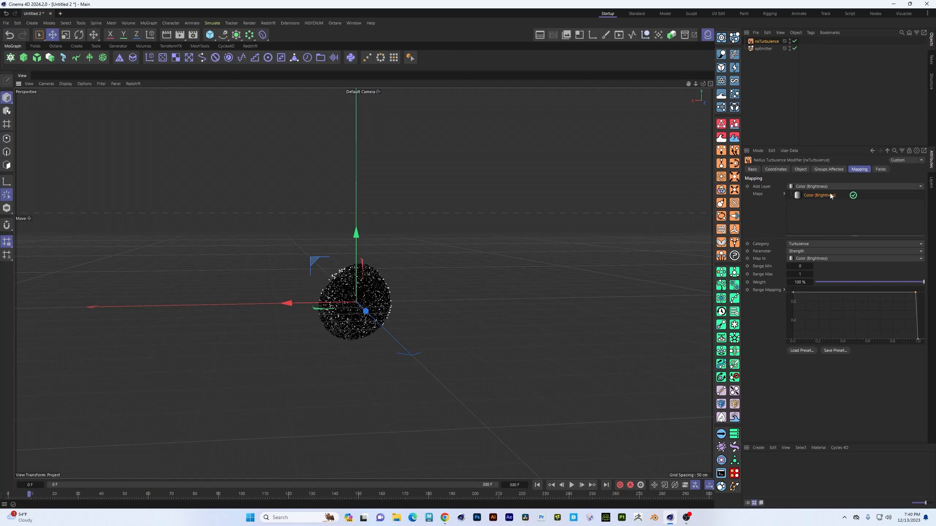
pyautogui.press('Delete')
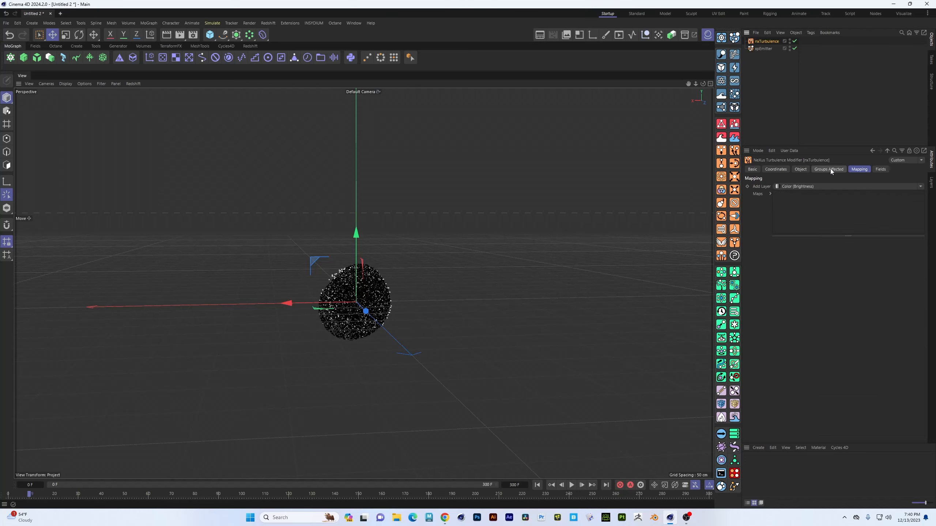
# Reset the black knot of the xpEmitter's gradient to 0% and load the white-green-blue gradient preset.
pyautogui.click(762, 49)
pyautogui.moveTo(919, 364); pyautogui.dragTo(844, 365)
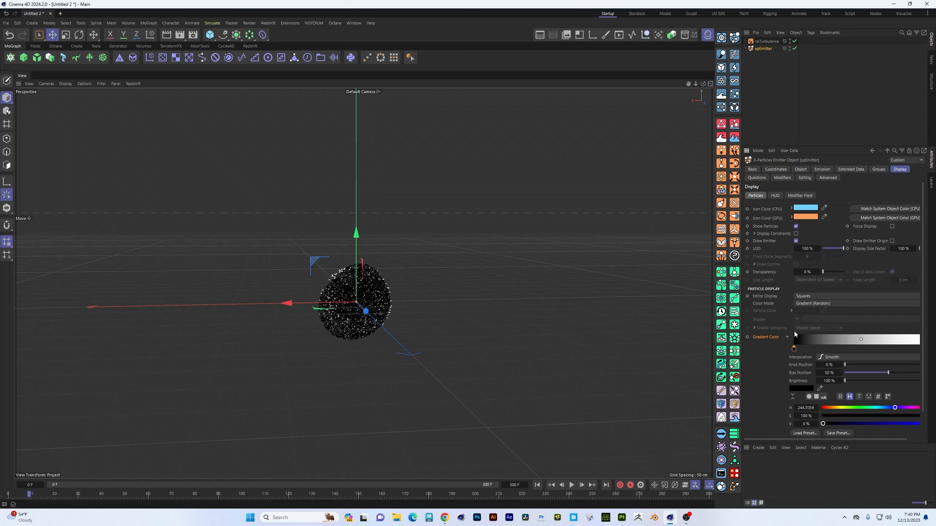
pyautogui.click(805, 433)
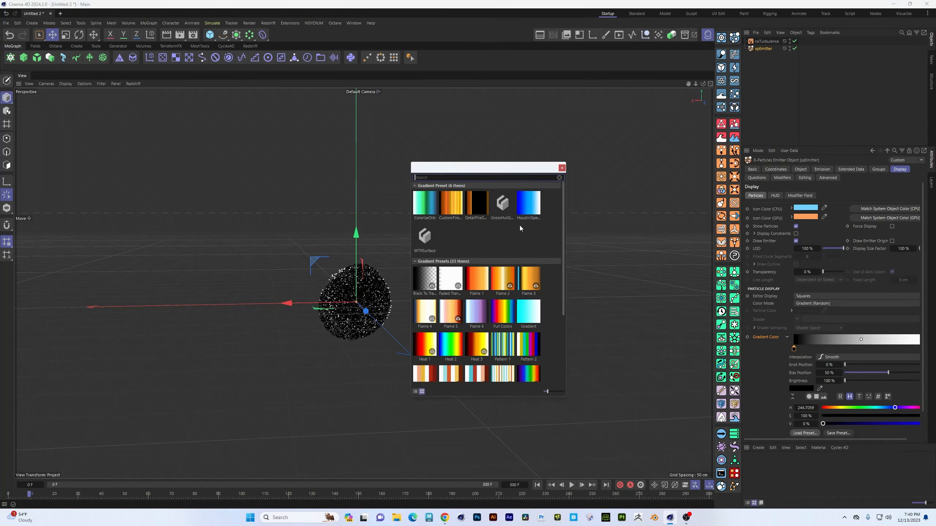
pyautogui.click(424, 203)
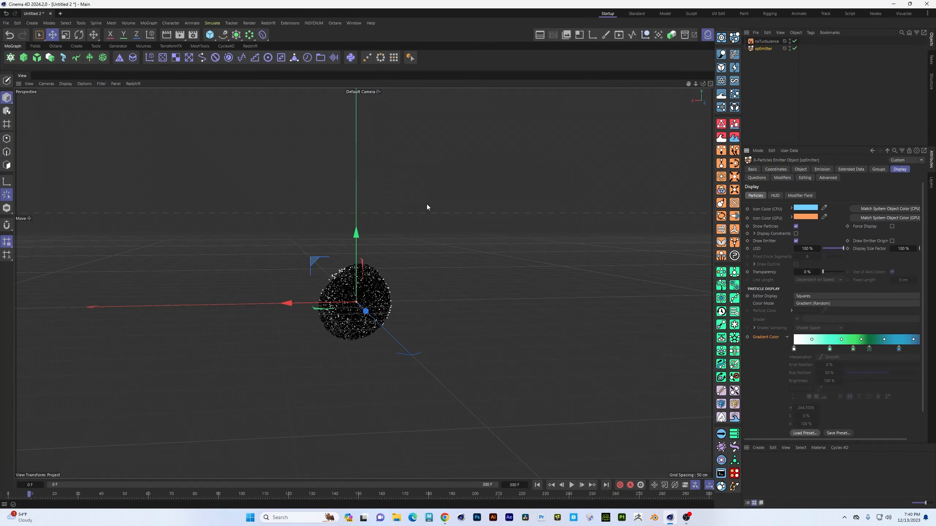
# Set the xpEmitter's color mode to Gradient (Parameter) and replay the simulation from the first frame before stopping it.
pyautogui.click(841, 305)
pyautogui.click(839, 340)
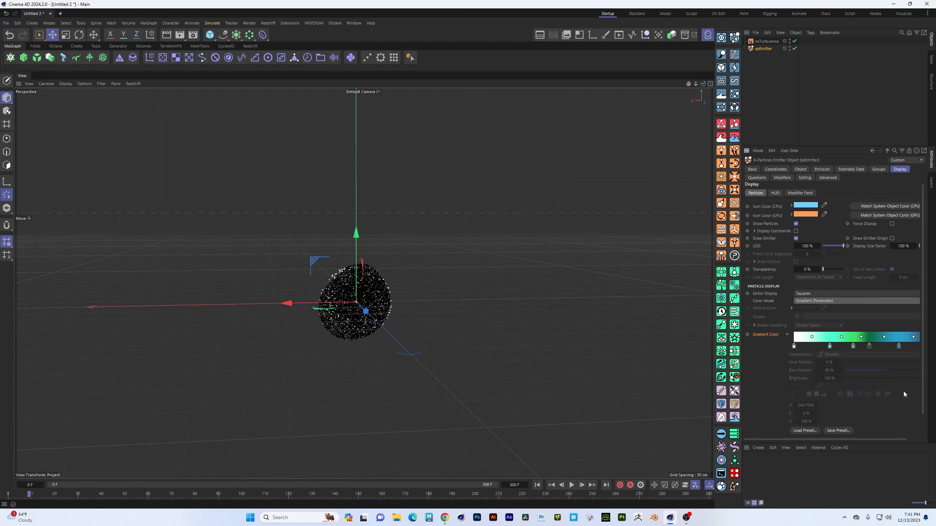
pyautogui.scroll(-2, 918, 341)
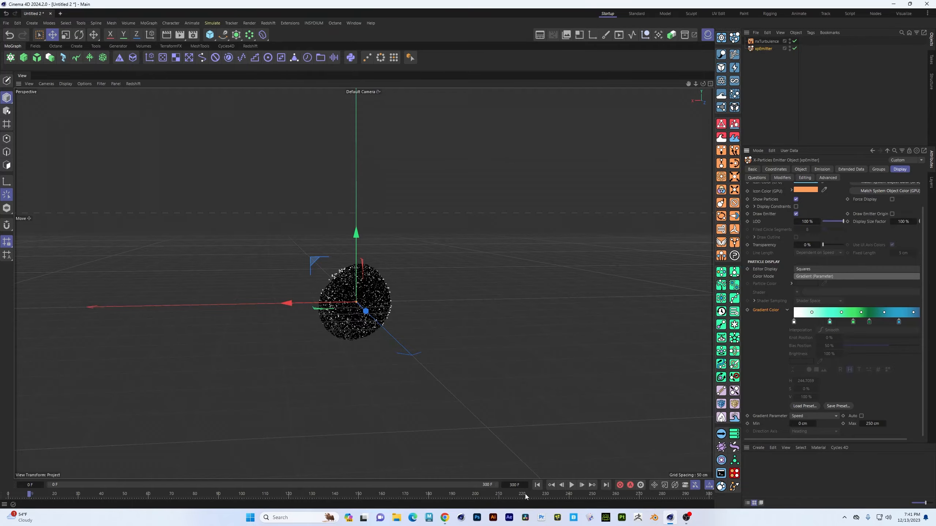
pyautogui.click(537, 485)
pyautogui.click(572, 485)
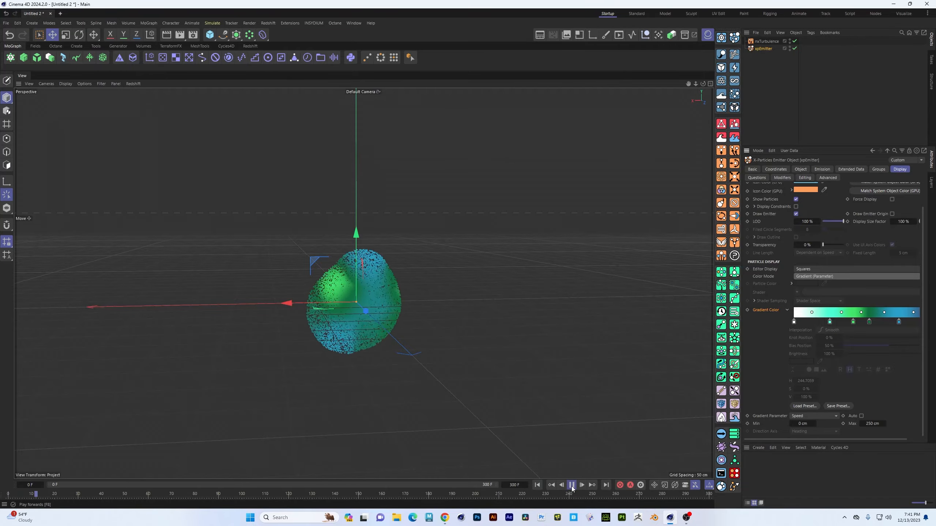
pyautogui.click(572, 485)
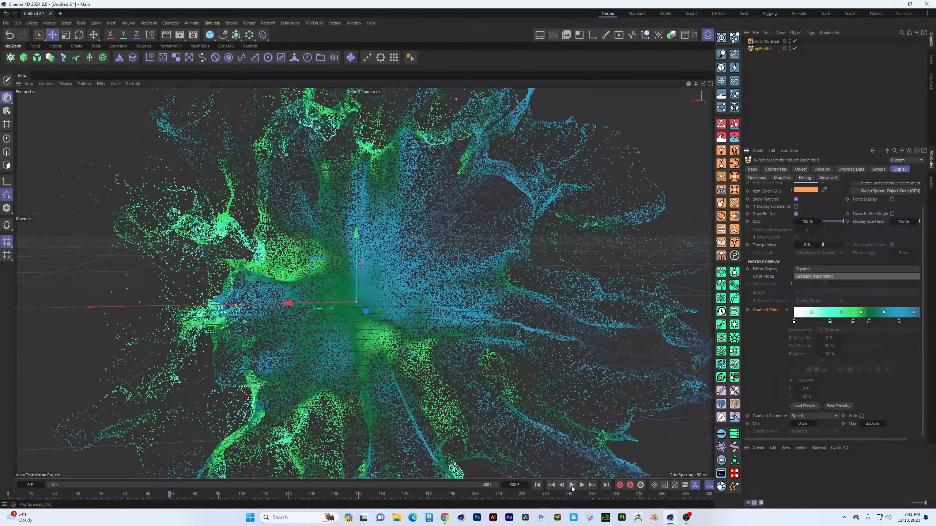
# Load the blue-to-white Houdini gradient preset for the xpEmitter's gradient color and replay the simulation from the first frame.
pyautogui.click(814, 408)
pyautogui.doubleClick(899, 324)
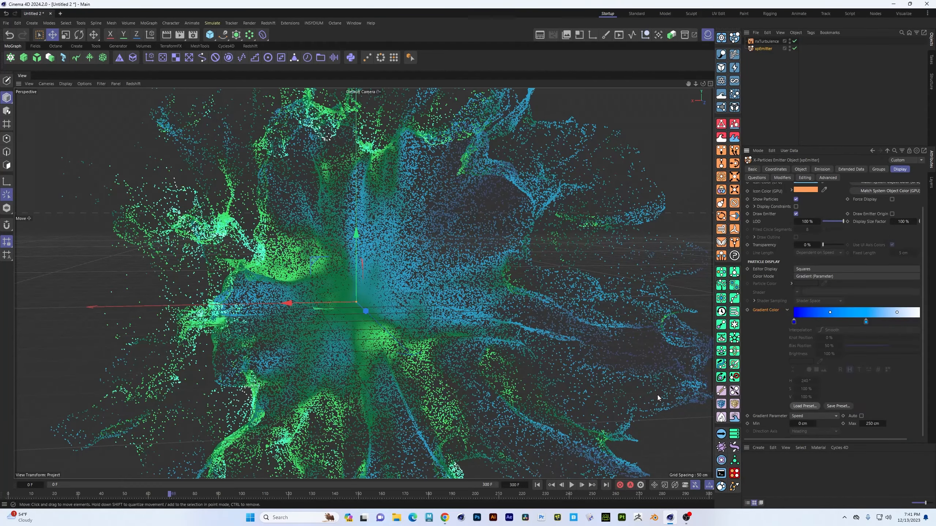
pyautogui.click(536, 485)
pyautogui.click(572, 485)
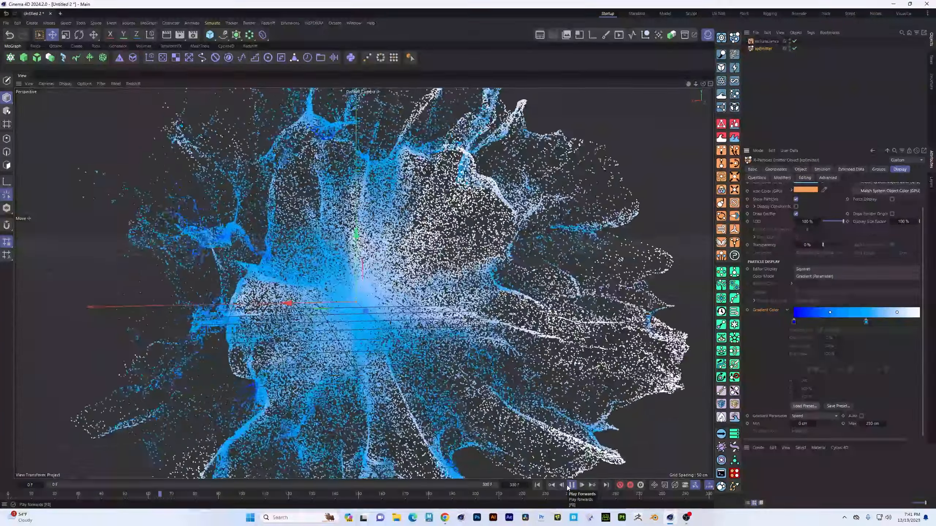
# Stop the simulation playback and check the Groups Affected settings of nxTurbulence.
pyautogui.click(571, 485)
pyautogui.scroll(-5, 375, 334)
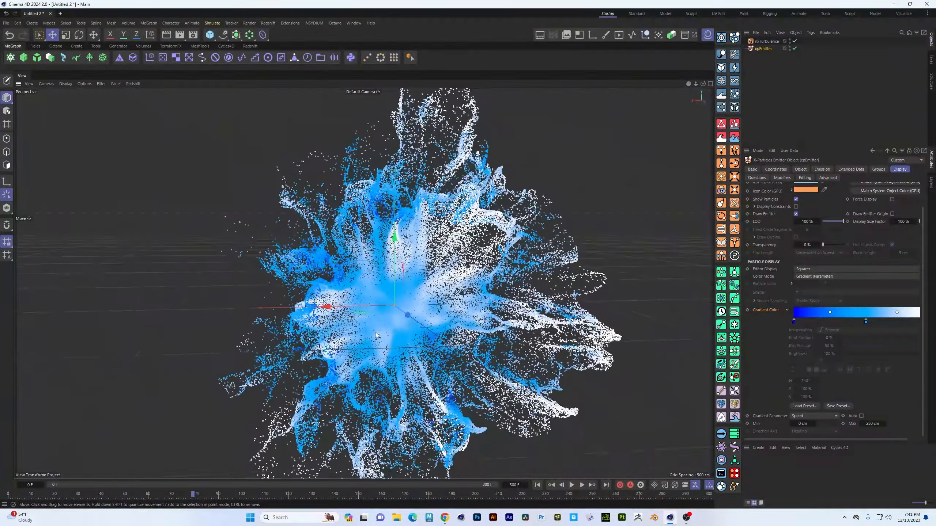
pyautogui.keyDown('alt'); pyautogui.moveTo(376, 334); pyautogui.dragTo(362, 311); pyautogui.keyUp('alt')
pyautogui.click(765, 42)
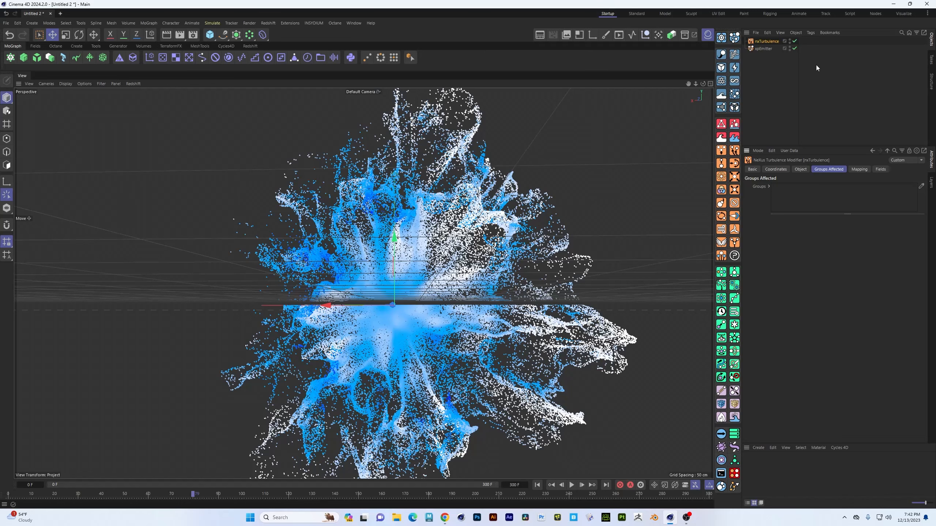
pyautogui.click(762, 48)
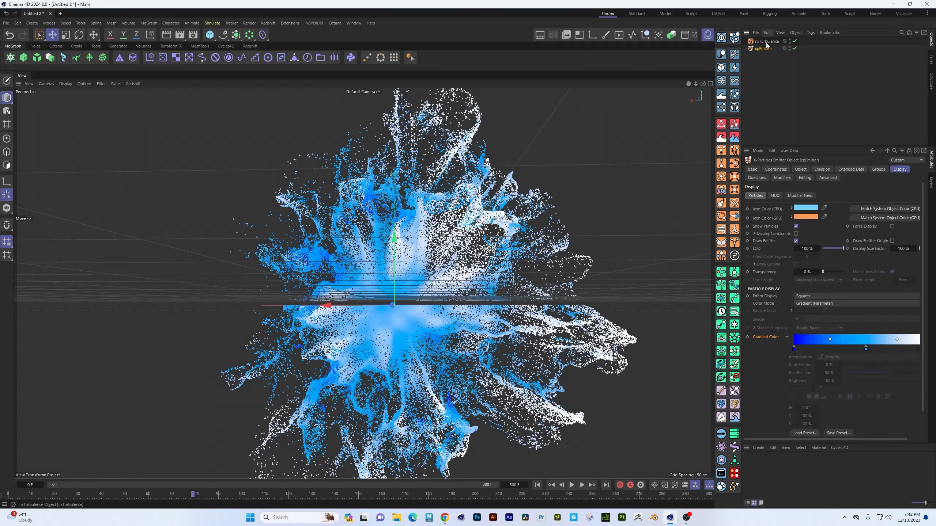
pyautogui.click(766, 42)
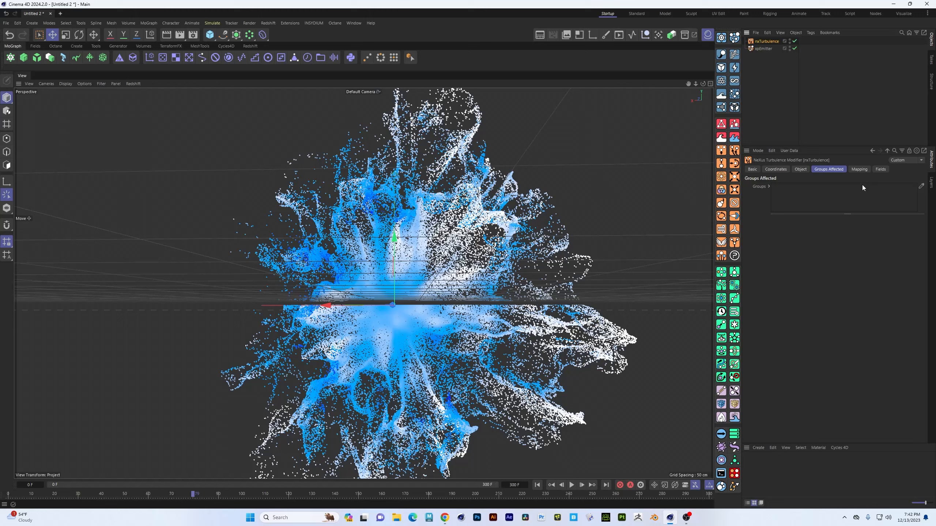
# Create and add two particle groups in the xpEmitter's group settings.
pyautogui.click(759, 50)
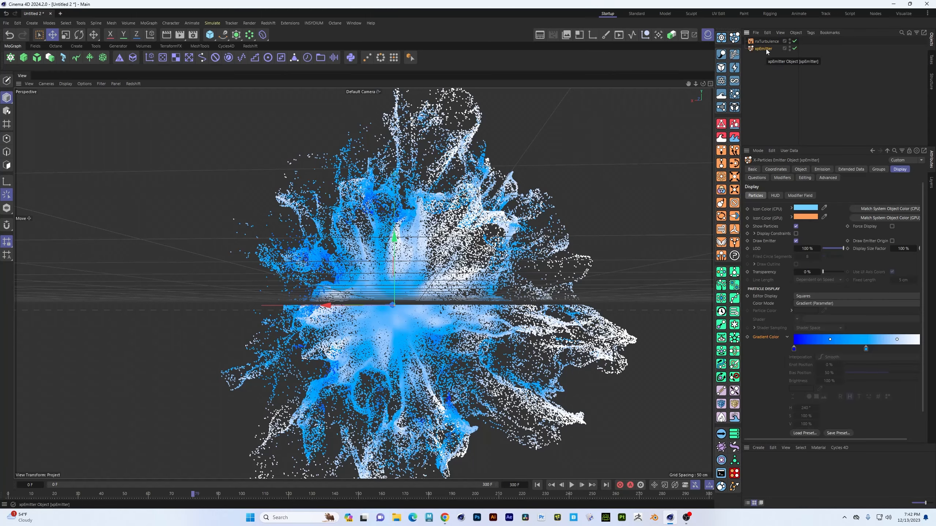
pyautogui.click(878, 169)
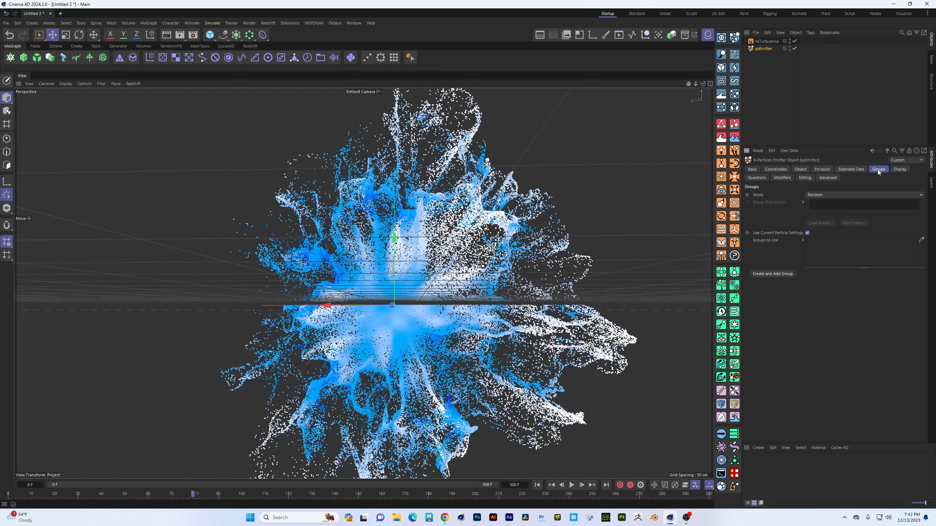
pyautogui.click(778, 274)
pyautogui.click(779, 274)
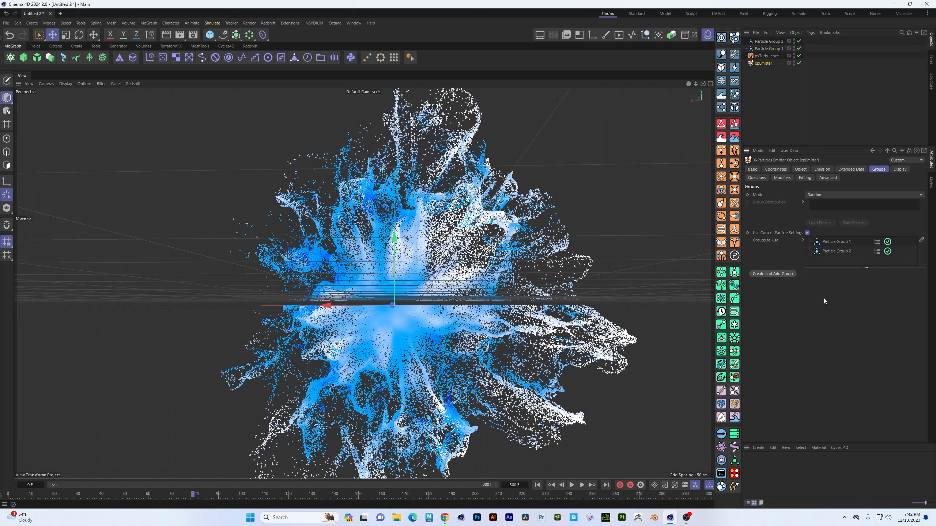
# Add a third particle group to the xpEmitter, delete it again and check the emitter's group list.
pyautogui.click(775, 274)
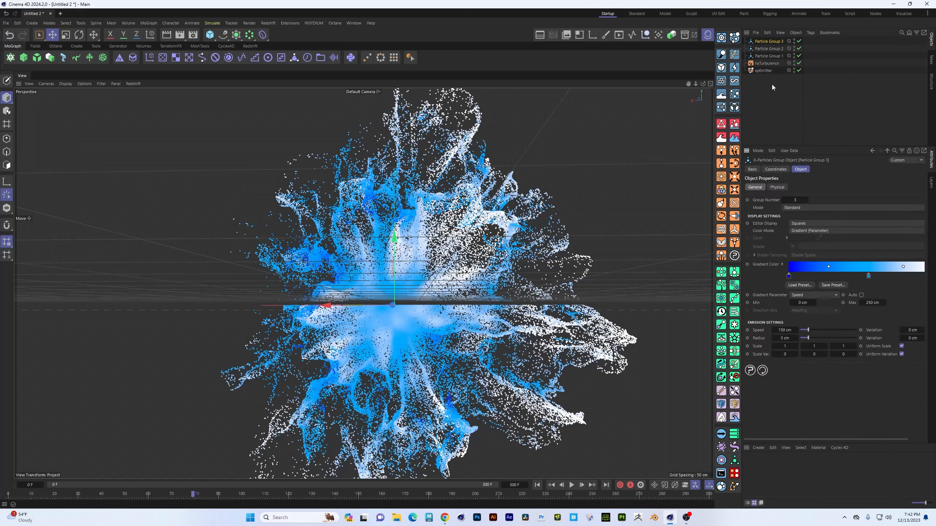
pyautogui.click(765, 70)
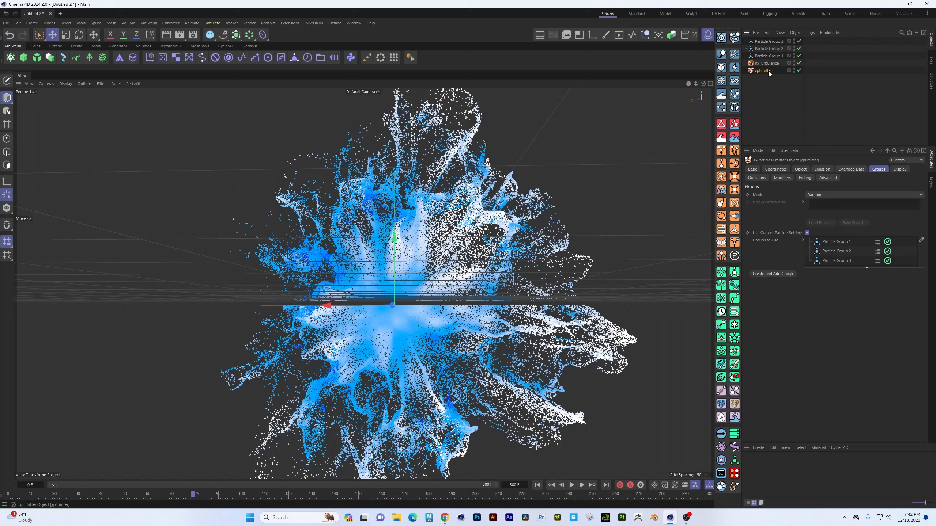
pyautogui.click(779, 44)
pyautogui.press('Delete')
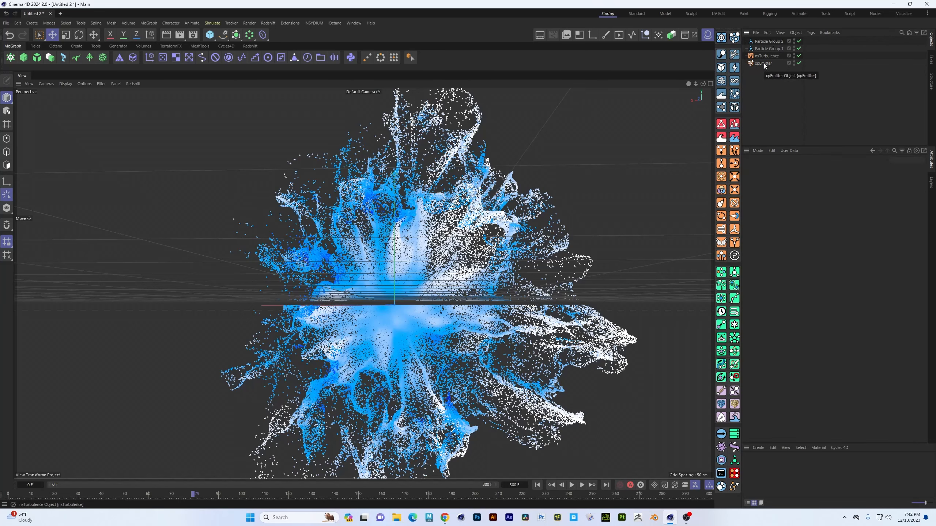
pyautogui.click(764, 63)
pyautogui.click(824, 250)
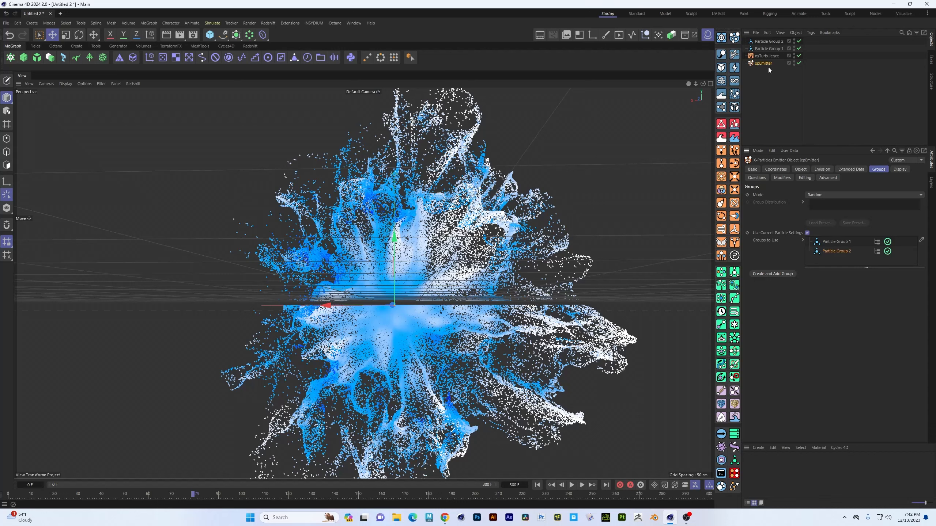
# Set Particle Group 2's color mode to Single Color and change its color to pure red.
pyautogui.click(774, 41)
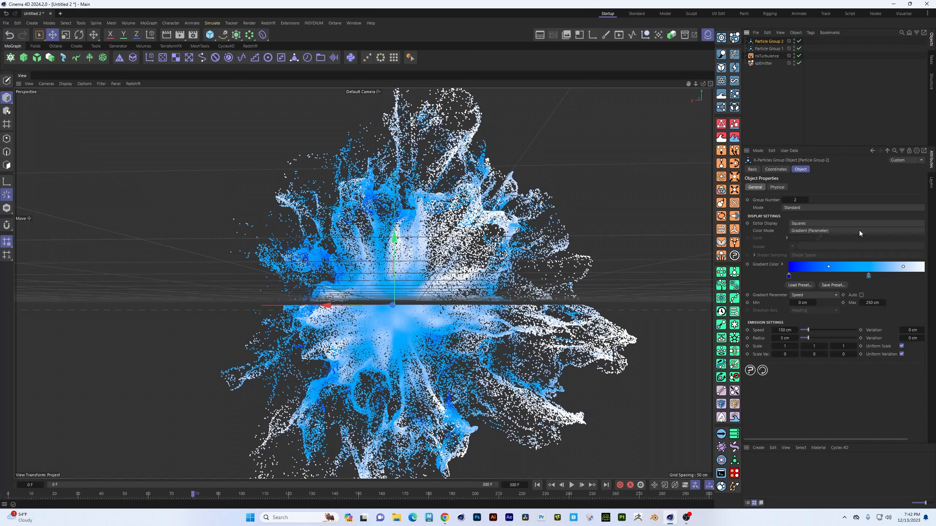
pyautogui.click(832, 231)
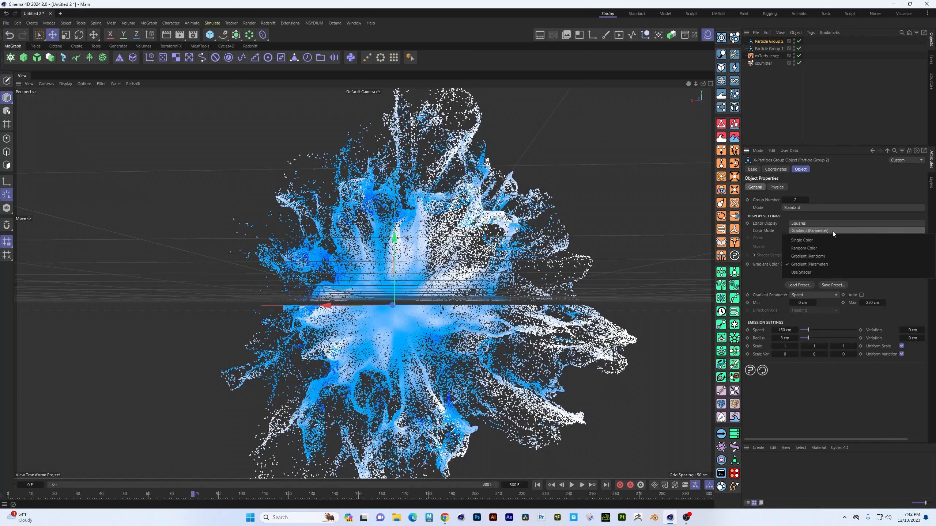
pyautogui.click(832, 231)
pyautogui.click(821, 231)
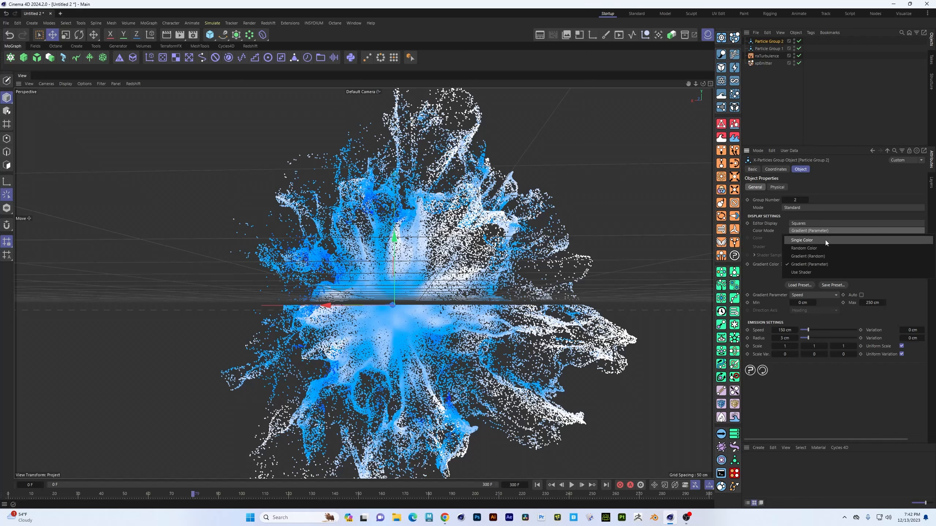
pyautogui.click(825, 240)
pyautogui.click(801, 238)
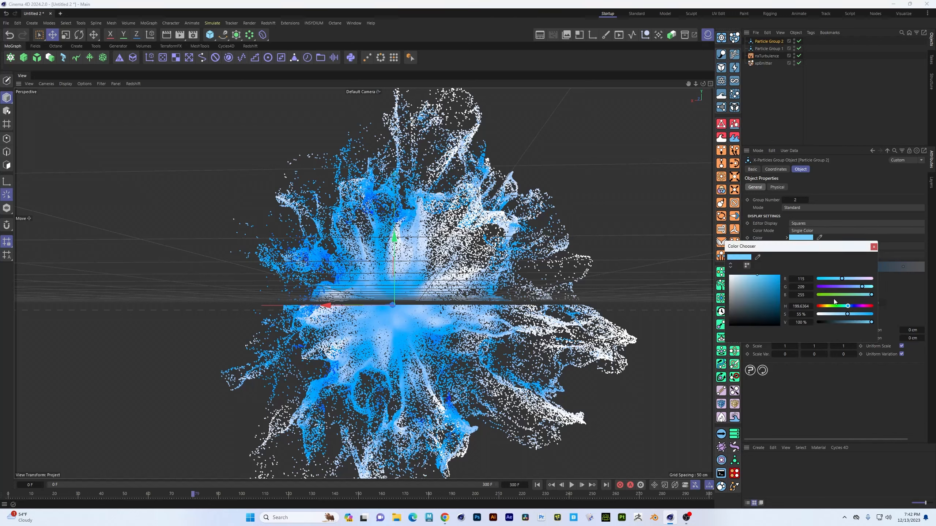
pyautogui.moveTo(862, 306); pyautogui.dragTo(893, 301)
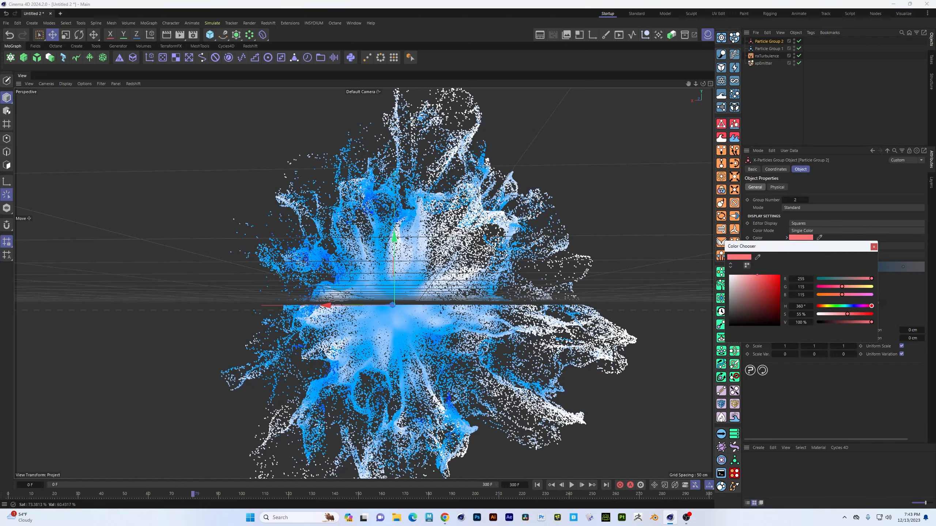
pyautogui.moveTo(765, 313); pyautogui.dragTo(800, 266)
pyautogui.click(873, 247)
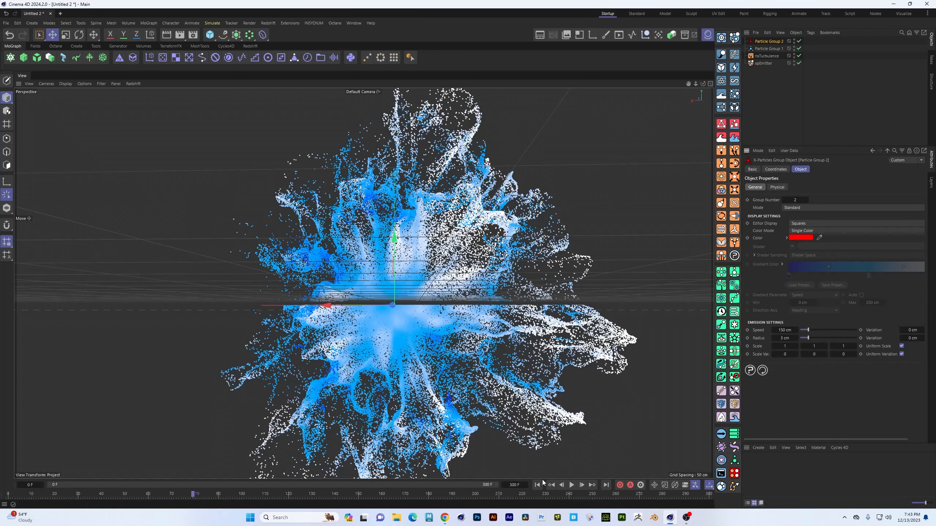
# Select the xpEmitter and replay the simulation from the first frame to view both particle groups.
pyautogui.keyDown('alt'); pyautogui.moveTo(442, 333); pyautogui.dragTo(443, 308); pyautogui.keyUp('alt')
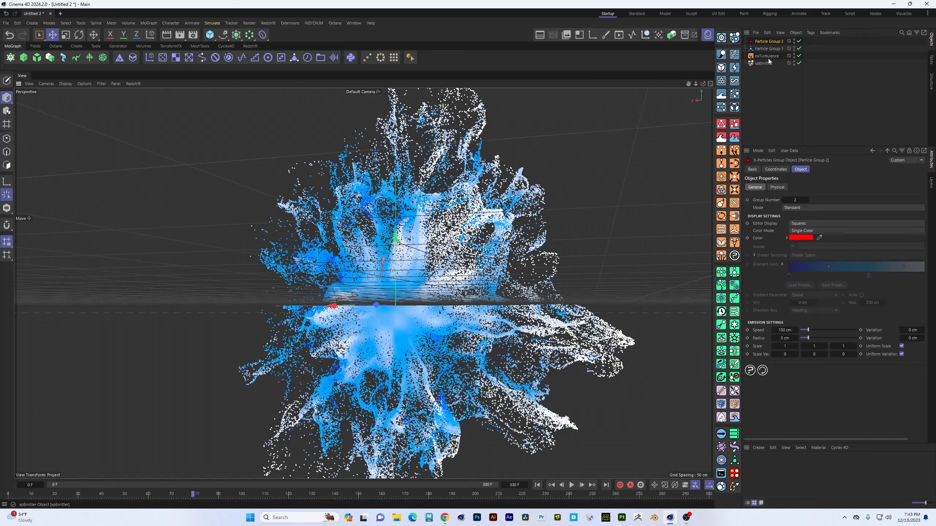
pyautogui.moveTo(437, 319)
pyautogui.keyDown('alt'); pyautogui.mouseDown()
pyautogui.moveTo(414, 326)
pyautogui.moveTo(430, 312)
pyautogui.mouseUp(); pyautogui.keyUp('alt')
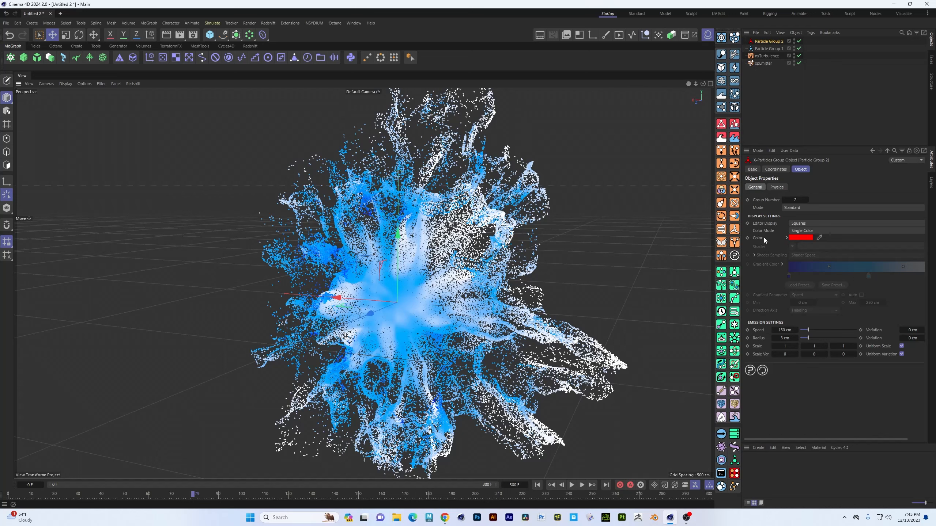
pyautogui.click(759, 63)
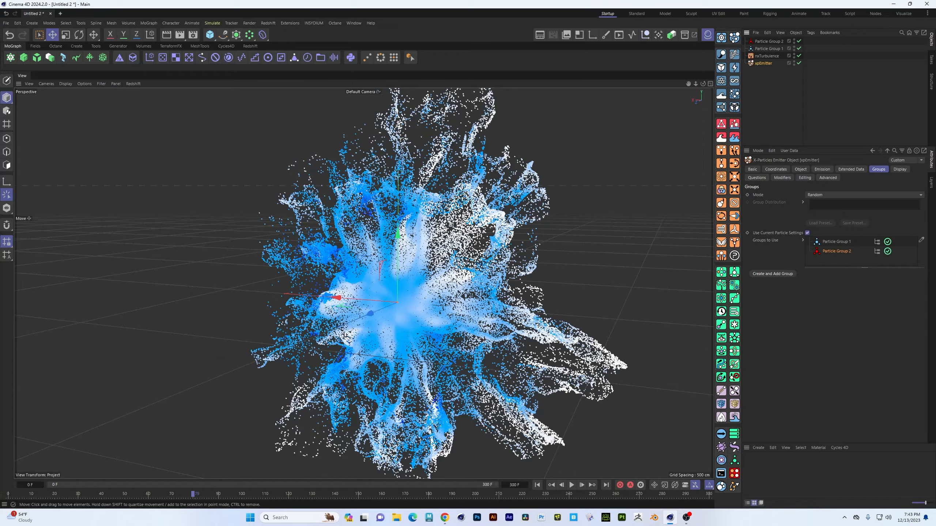
pyautogui.click(537, 485)
pyautogui.click(571, 485)
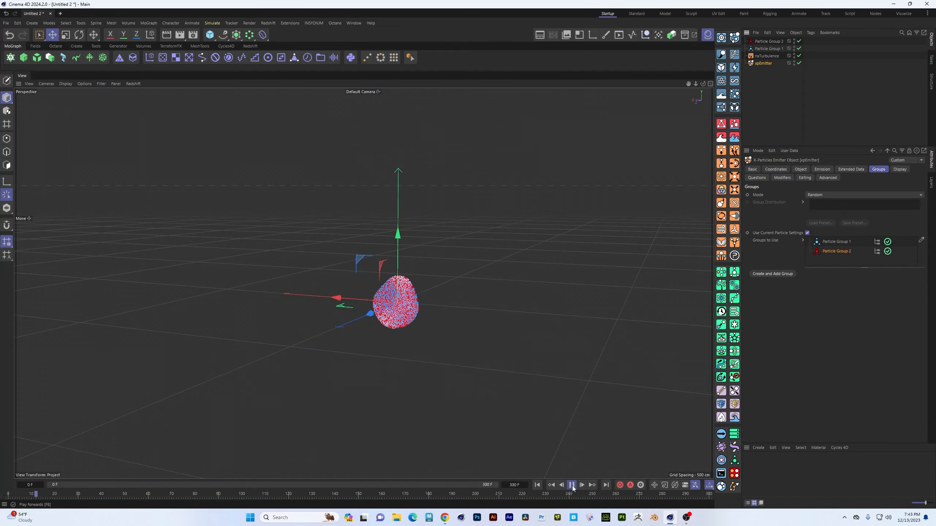